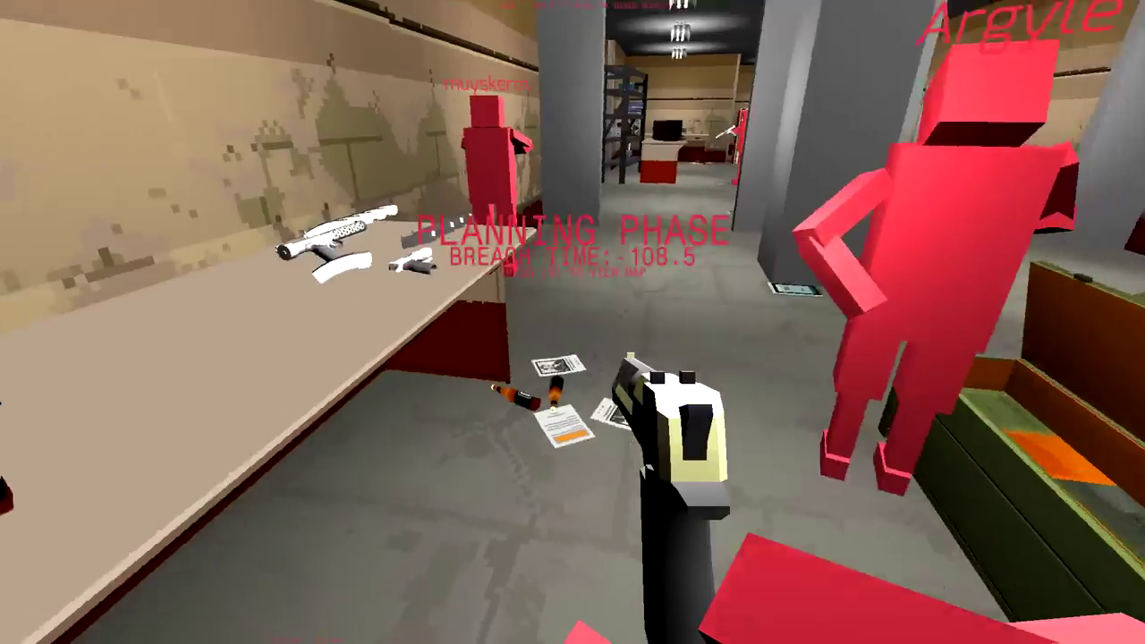
pyautogui.press('w')
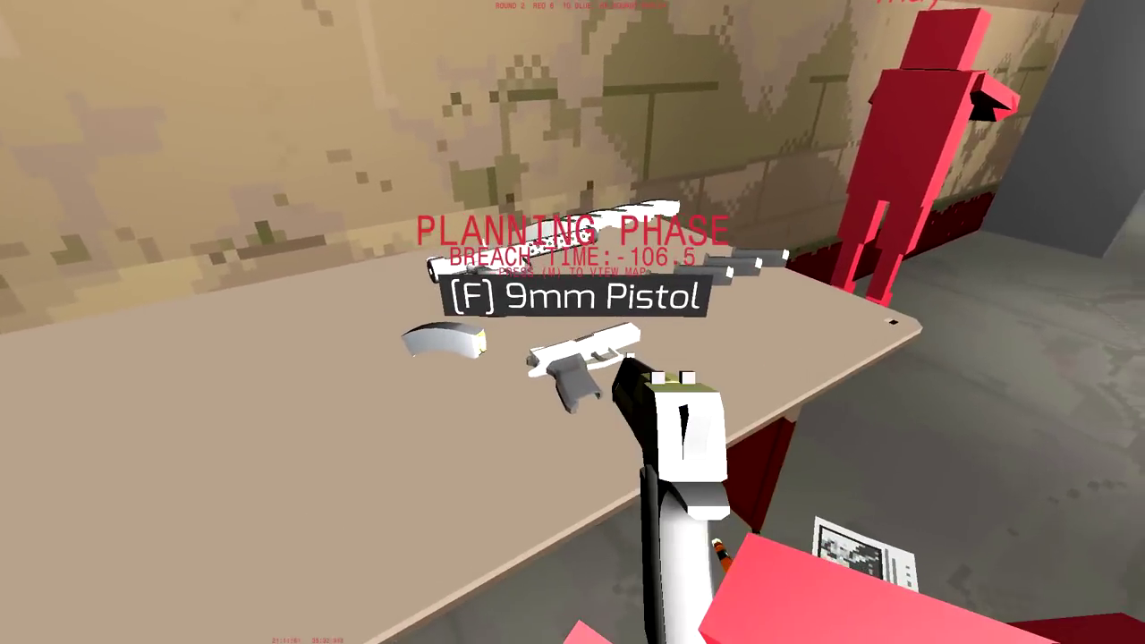
pyautogui.press('f')
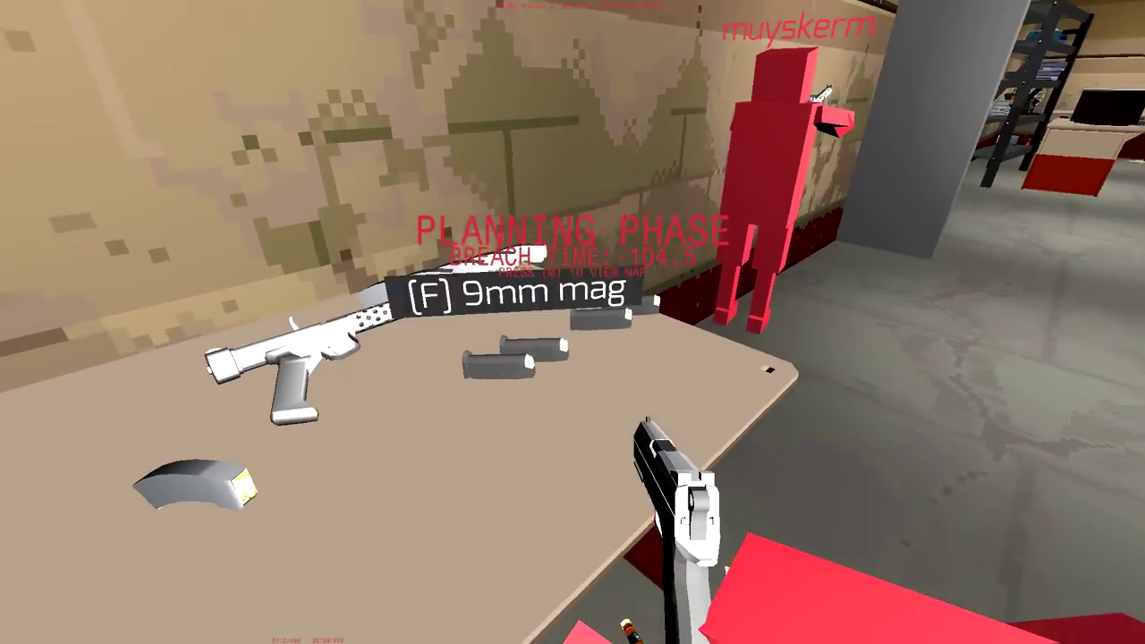
pyautogui.press('w')
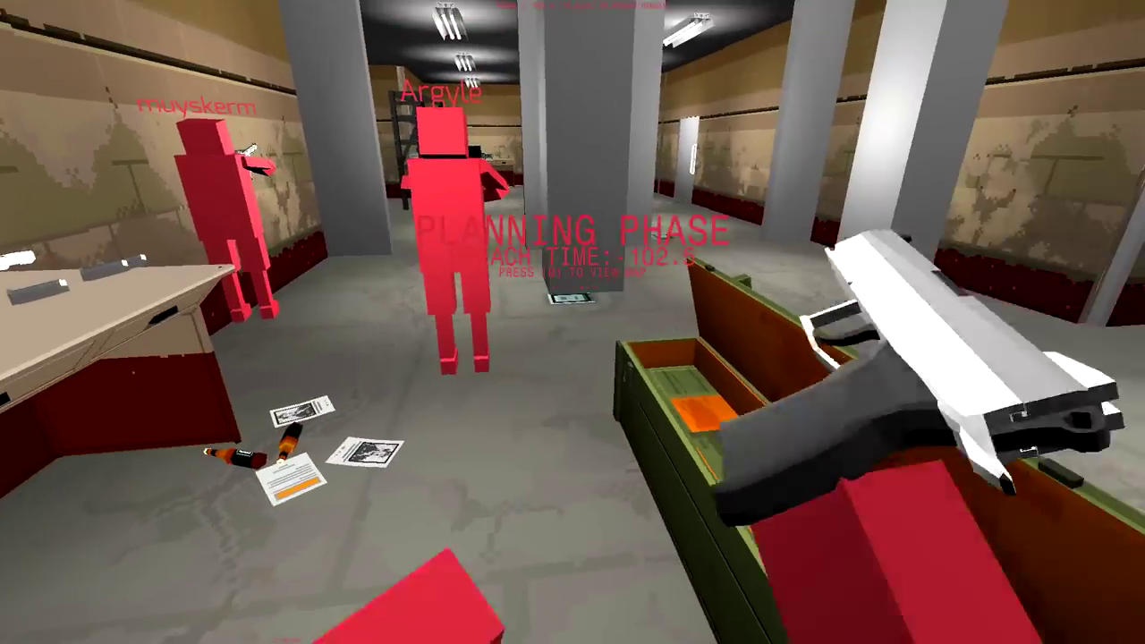
pyautogui.press('w')
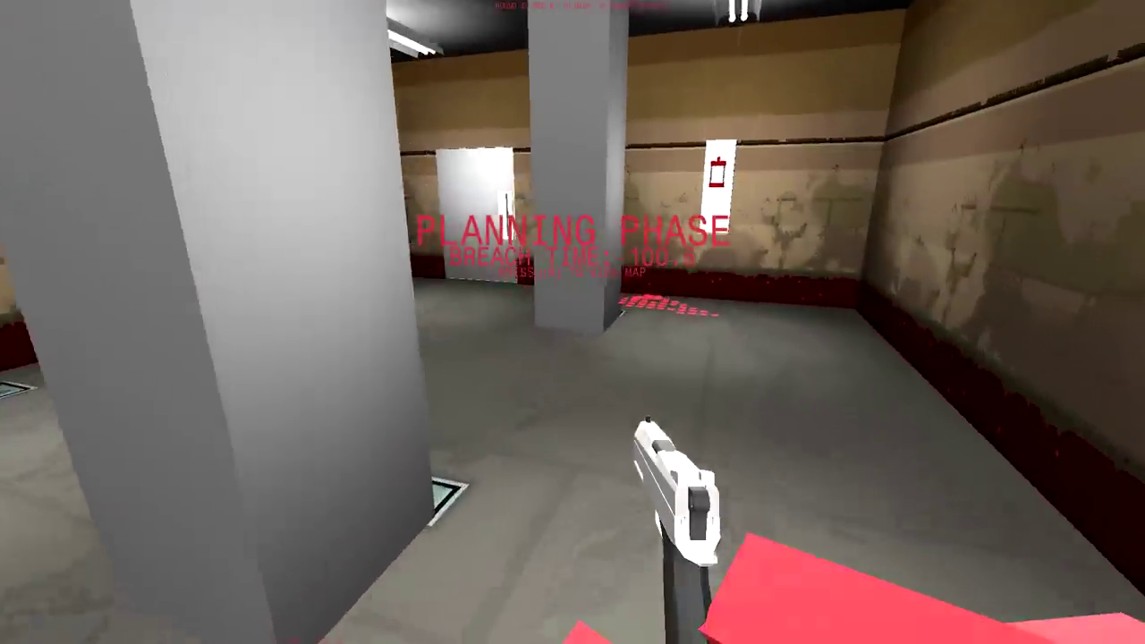
pyautogui.press('w')
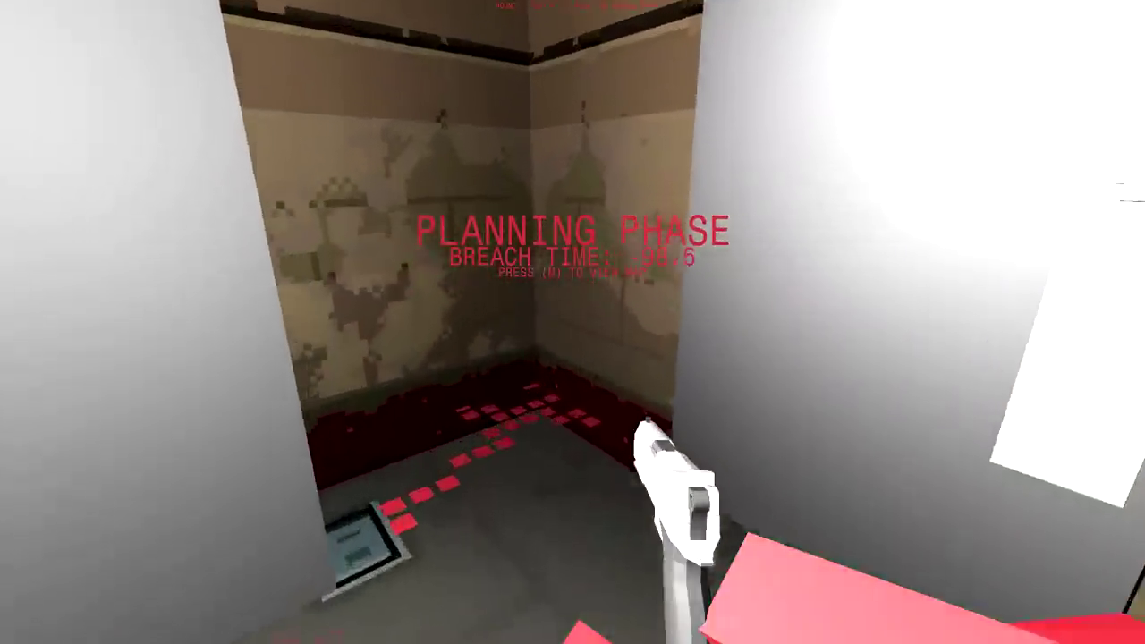
pyautogui.press('m')
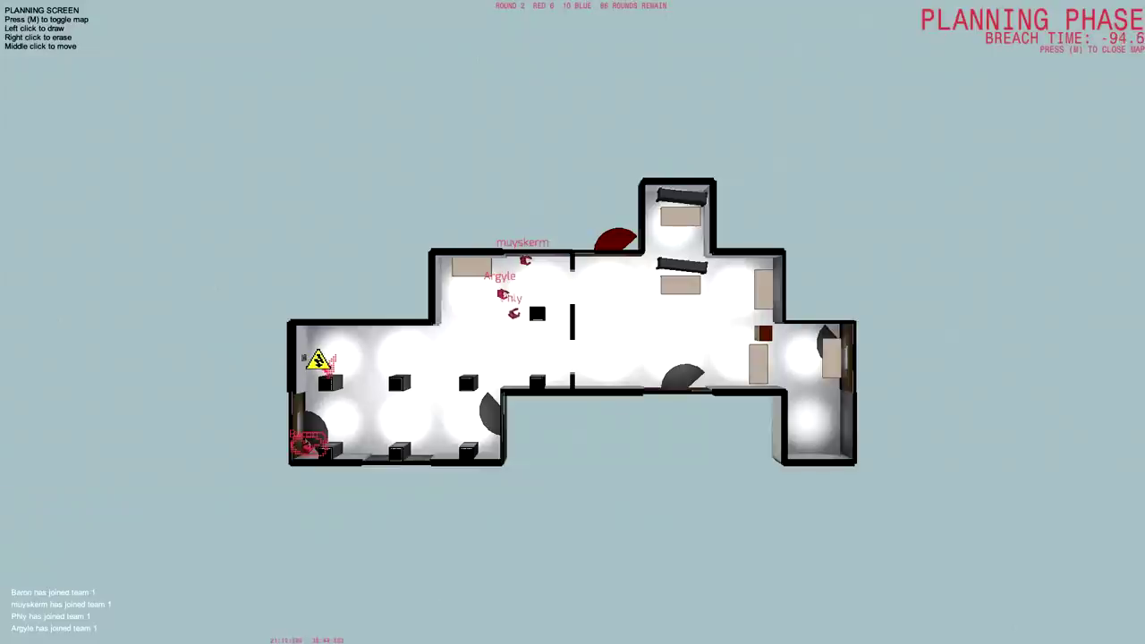
pyautogui.press('m')
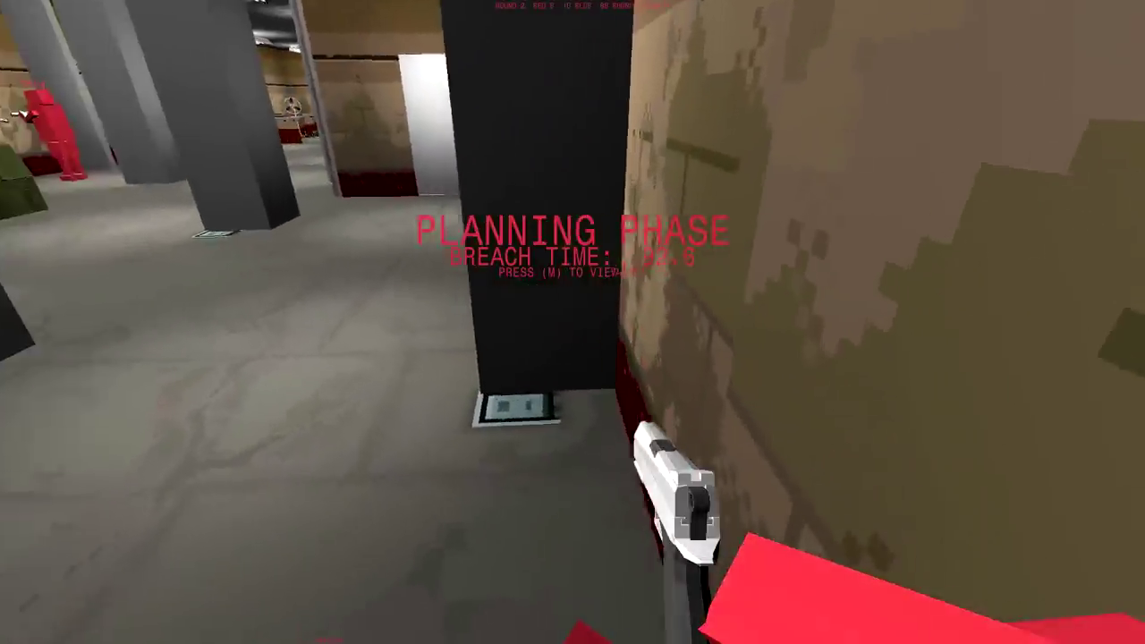
pyautogui.press('w')
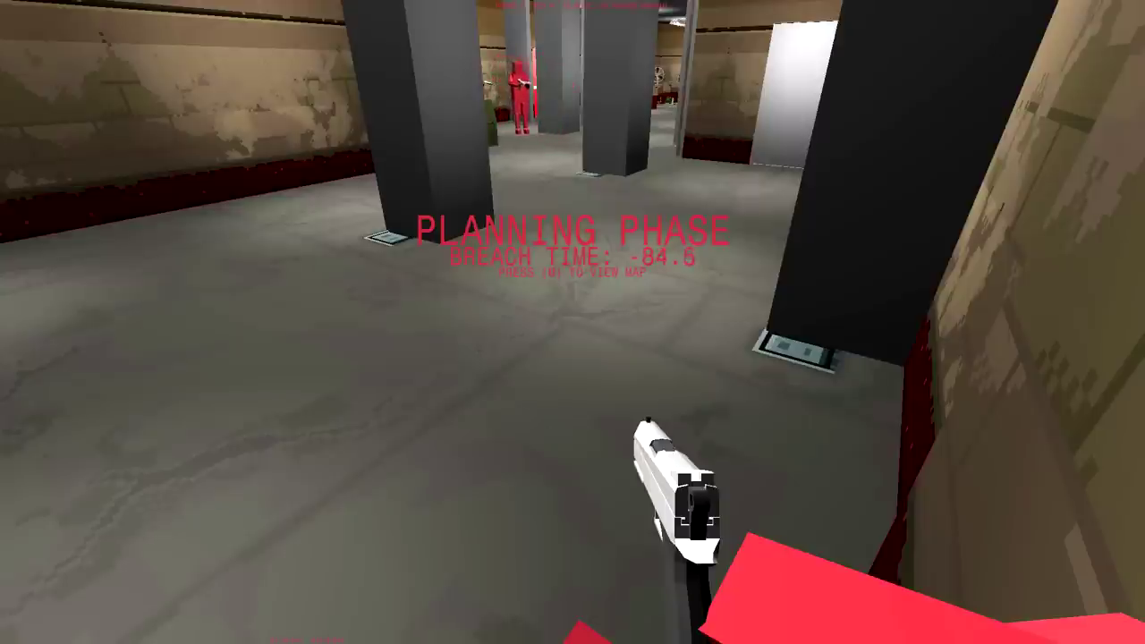
pyautogui.press('m')
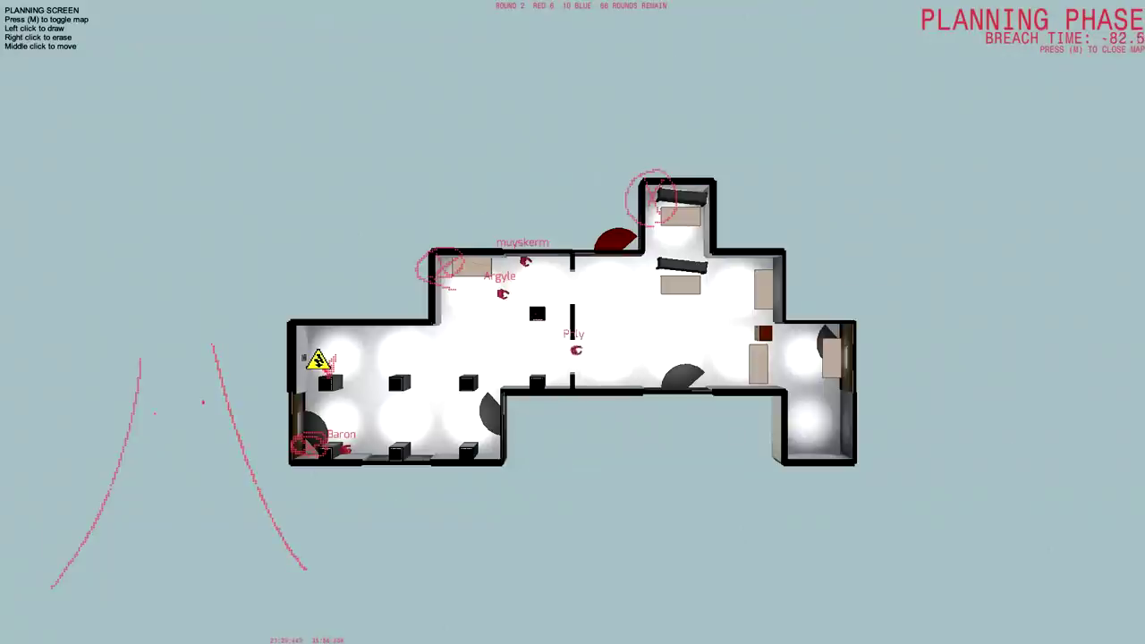
pyautogui.moveTo(191, 319)
pyautogui.mouseDown()
pyautogui.moveTo(421, 163)
pyautogui.moveTo(79, 64)
pyautogui.moveTo(215, 319)
pyautogui.mouseUp()
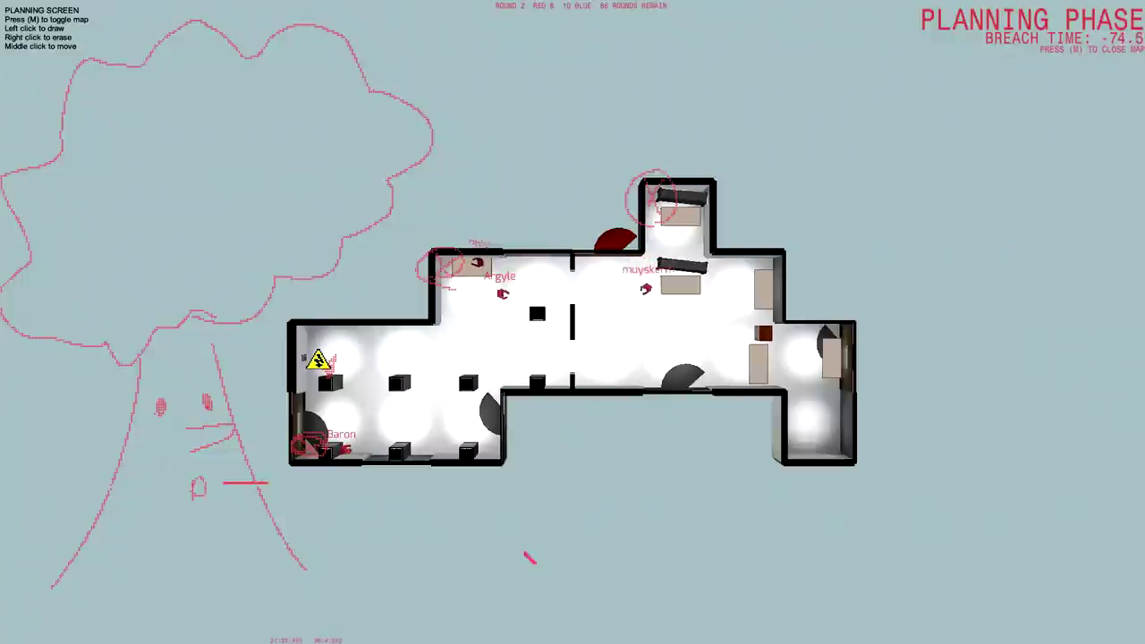
pyautogui.moveTo(529, 559); pyautogui.dragTo(627, 528)
pyautogui.moveTo(260, 492); pyautogui.dragTo(334, 477)
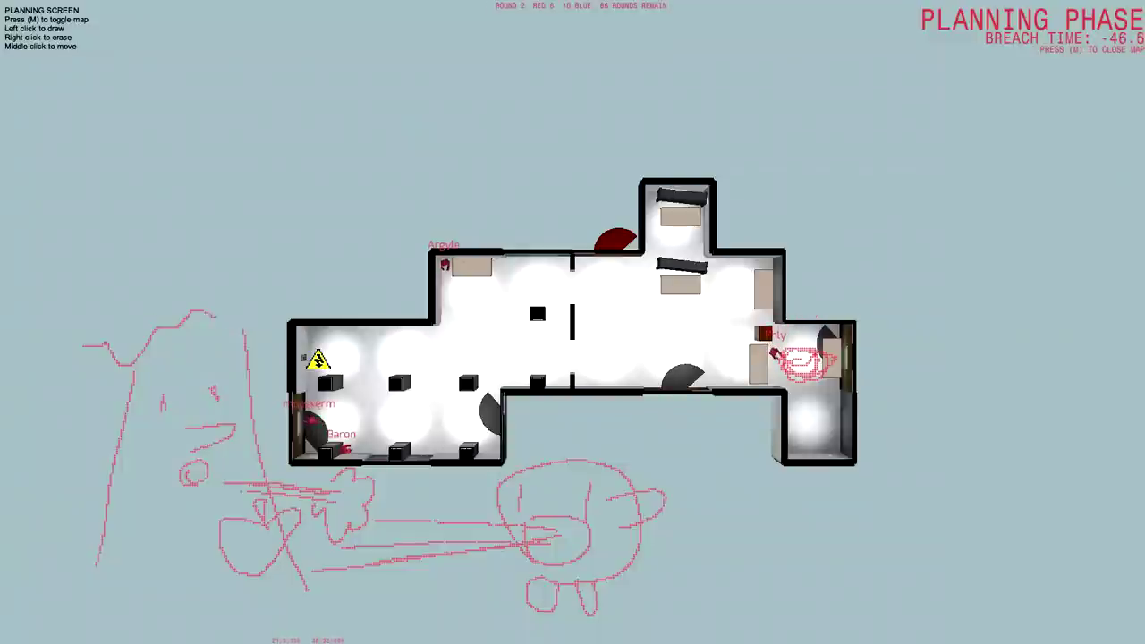
pyautogui.press('m')
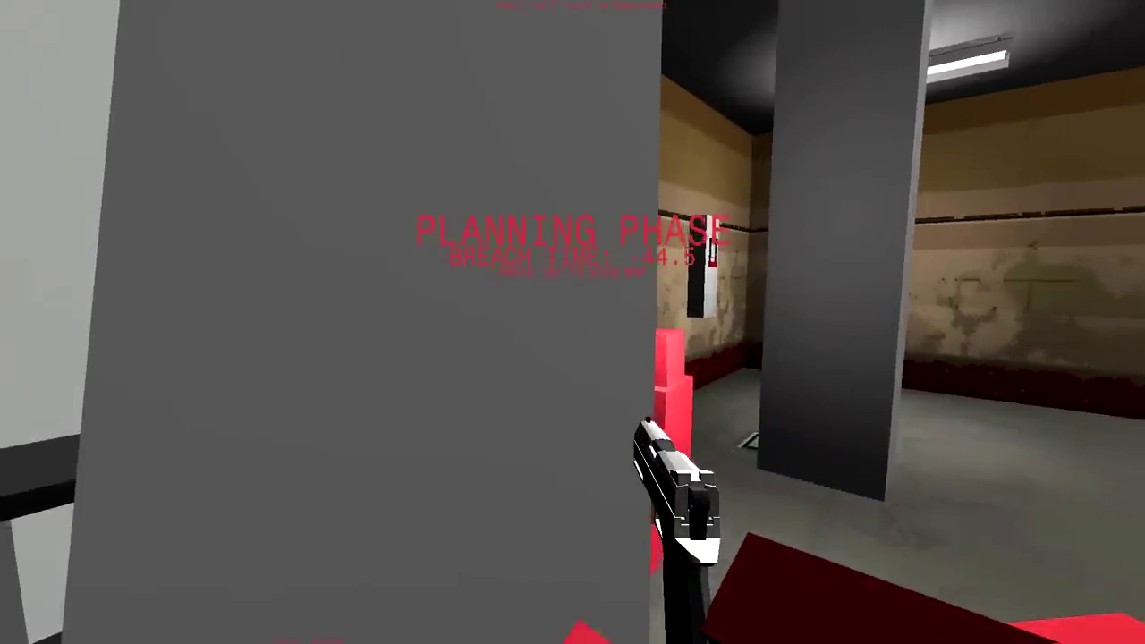
pyautogui.press('2')
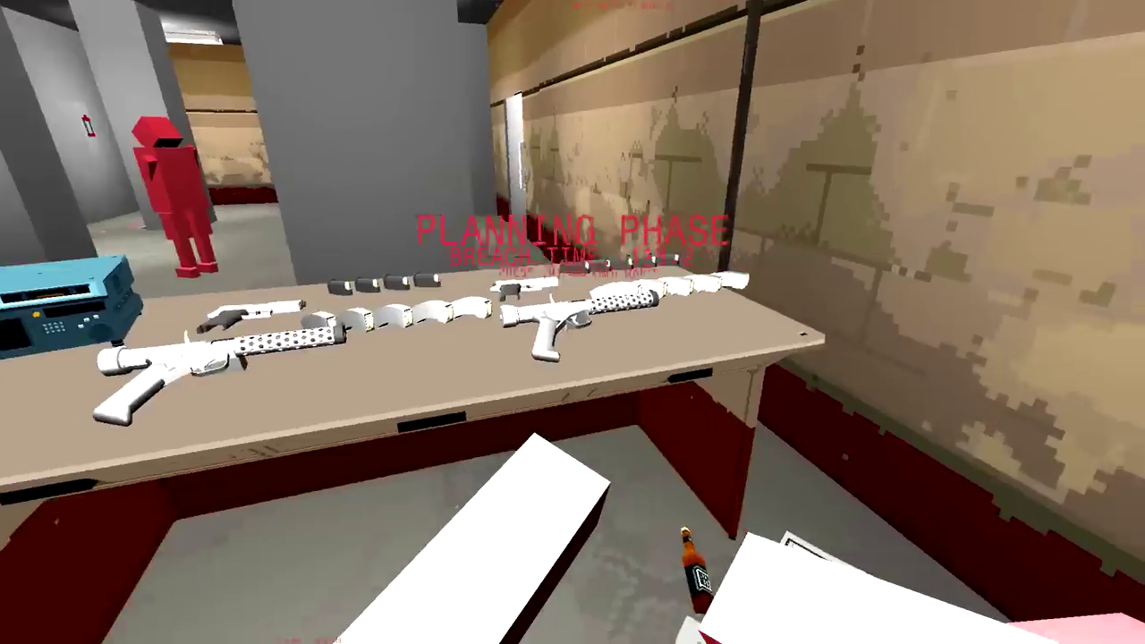
pyautogui.press('f')
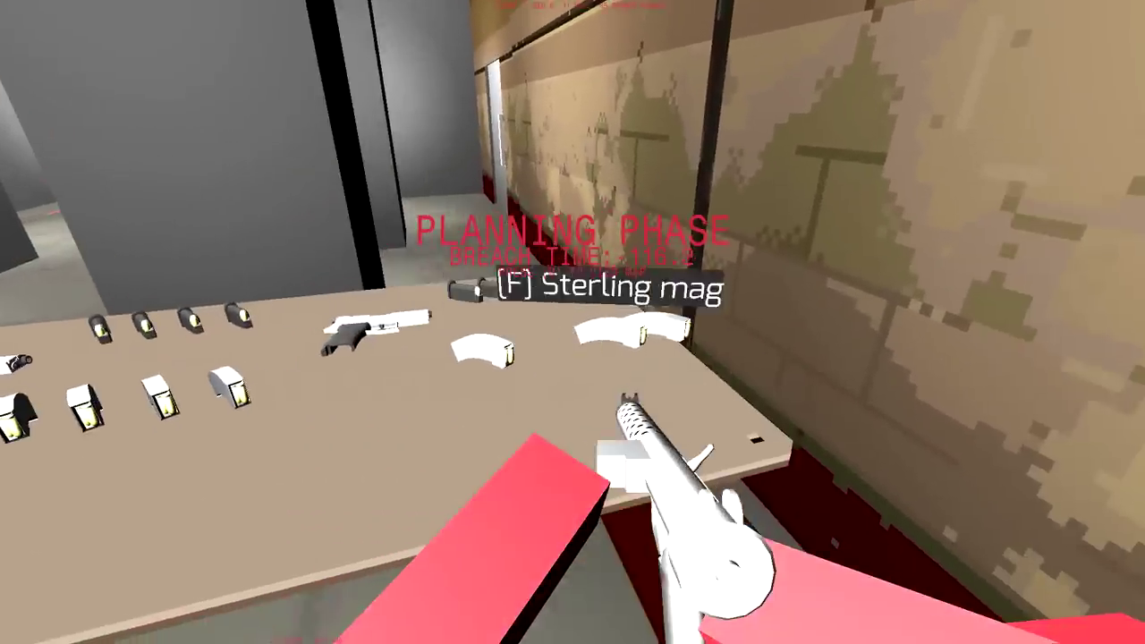
pyautogui.press('f')
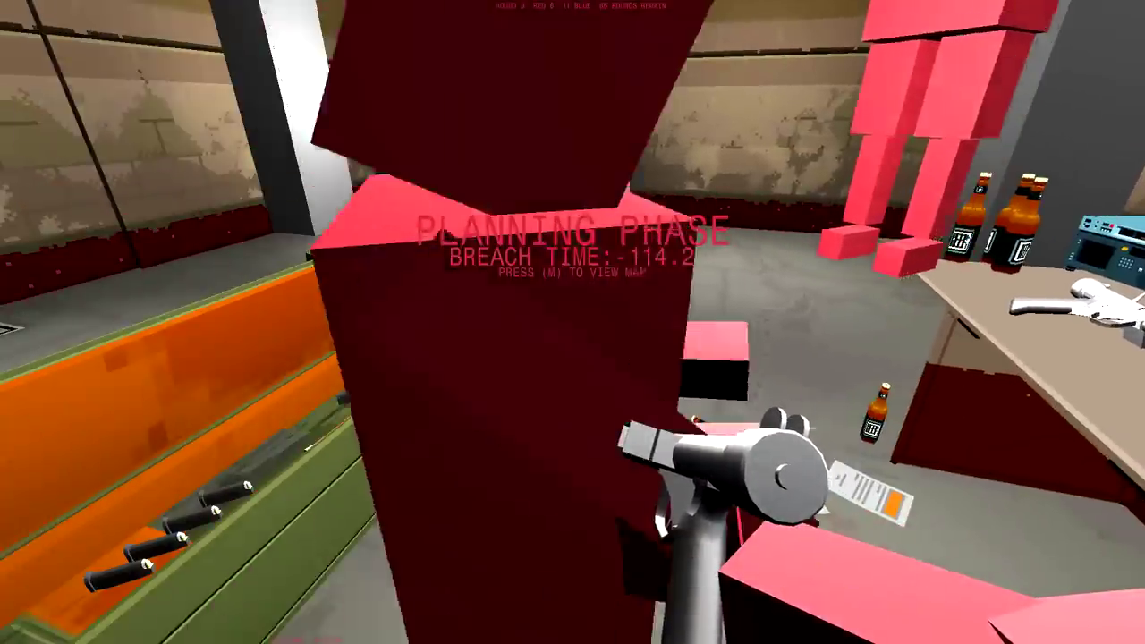
pyautogui.press('m')
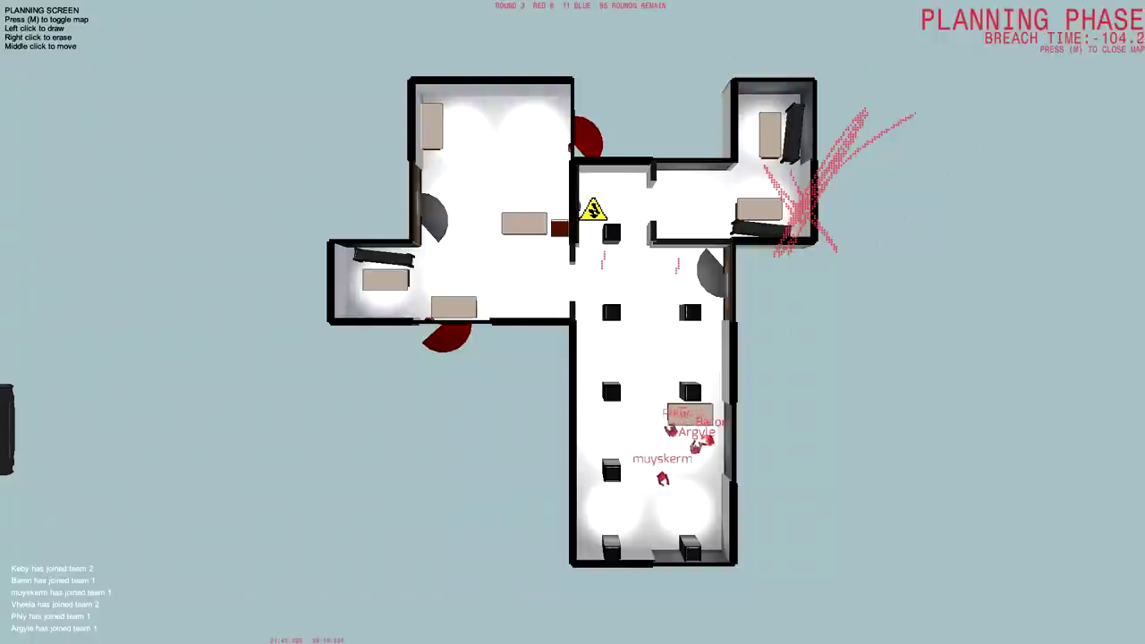
pyautogui.press('m')
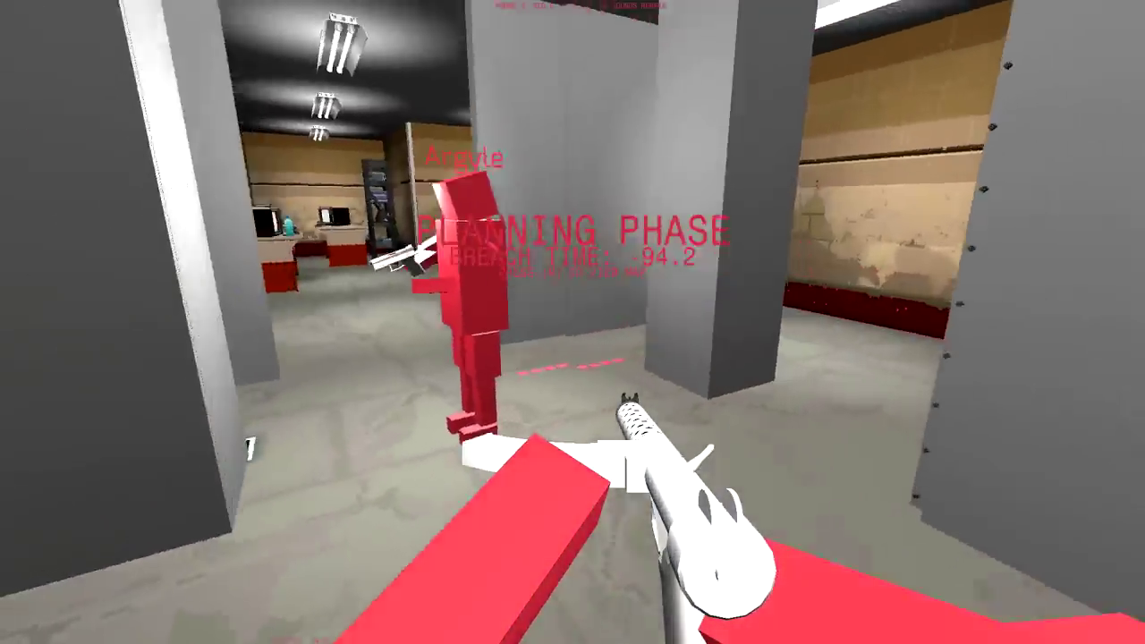
pyautogui.press('m')
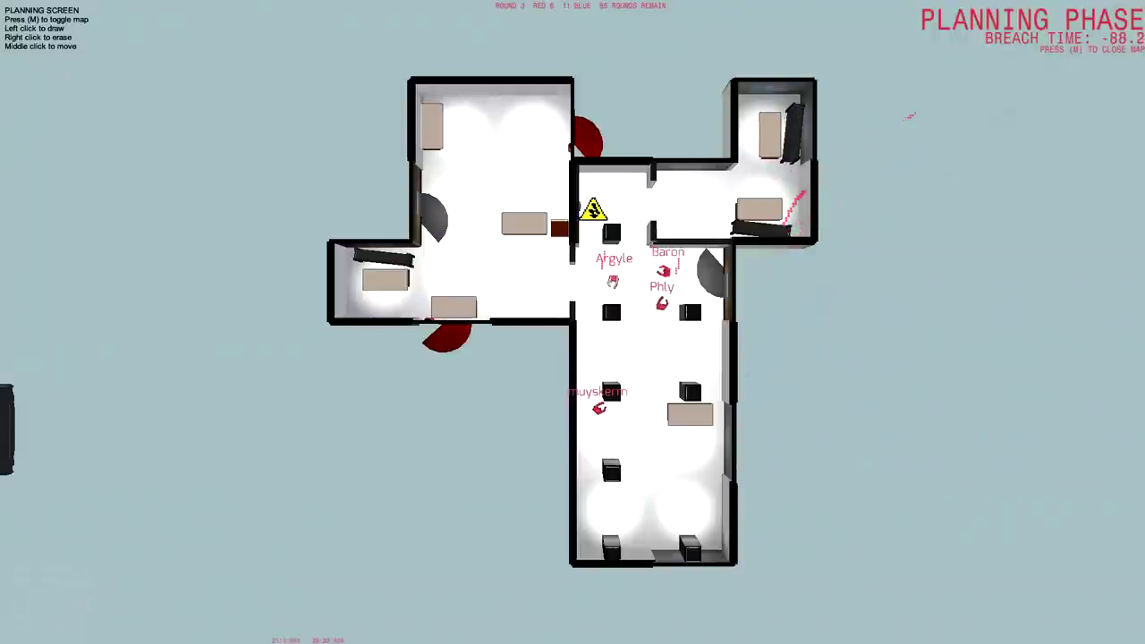
pyautogui.press('m')
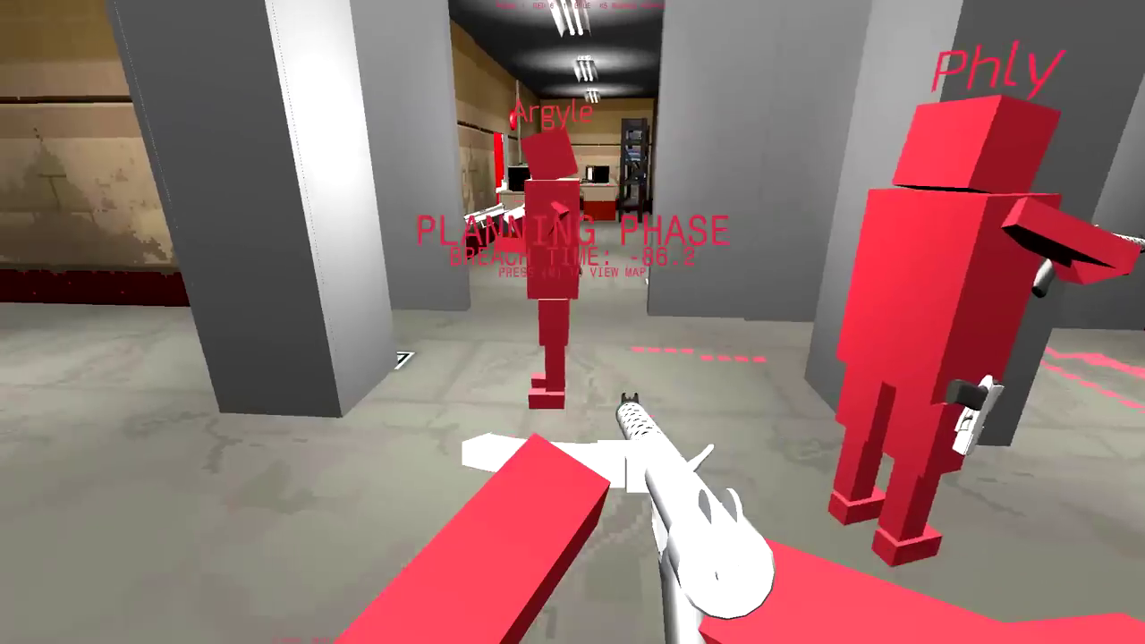
pyautogui.press('w')
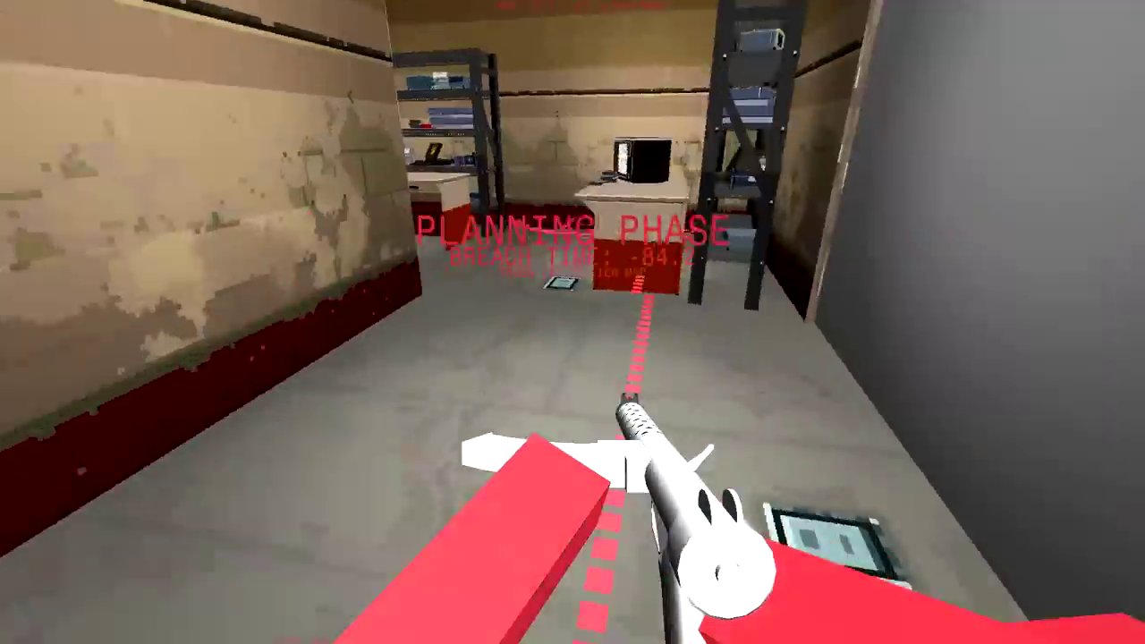
pyautogui.press('w')
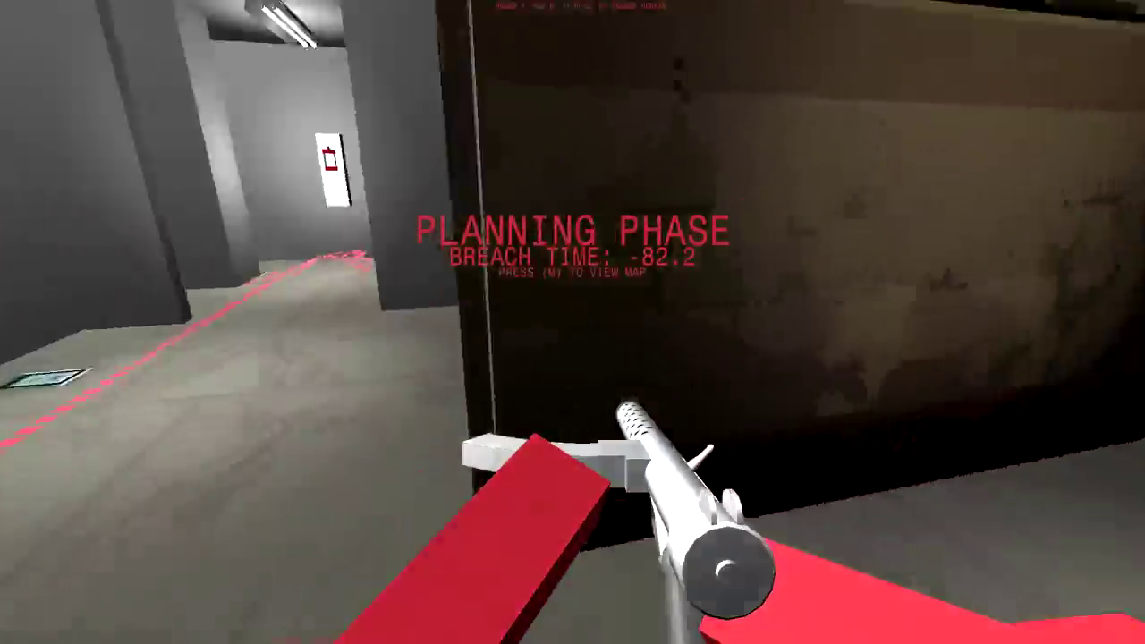
pyautogui.press('w')
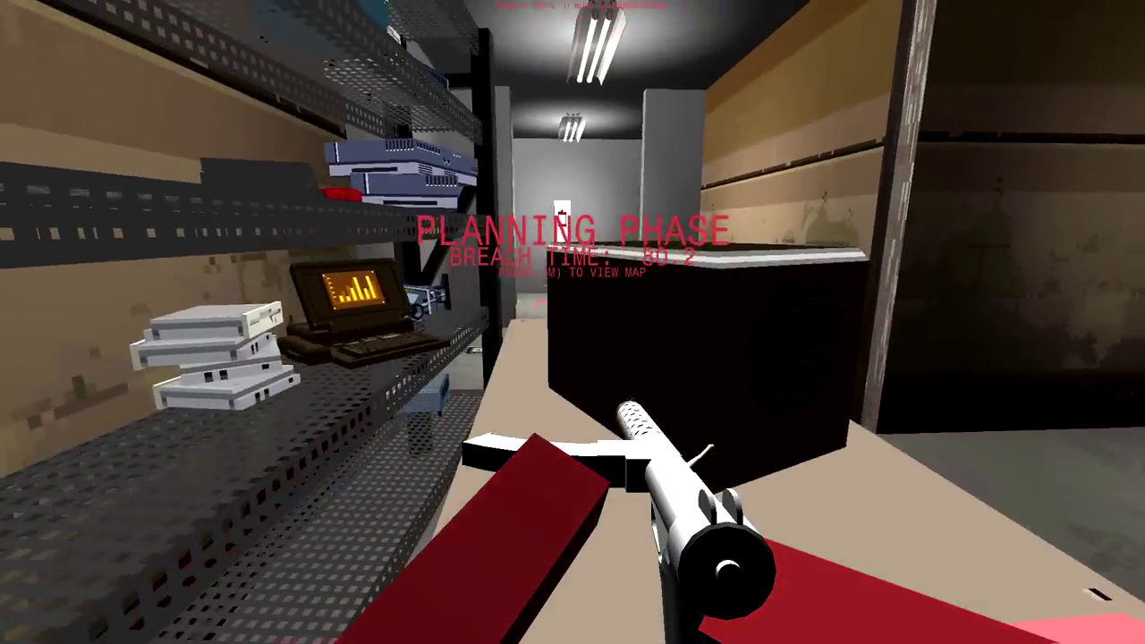
pyautogui.press('m')
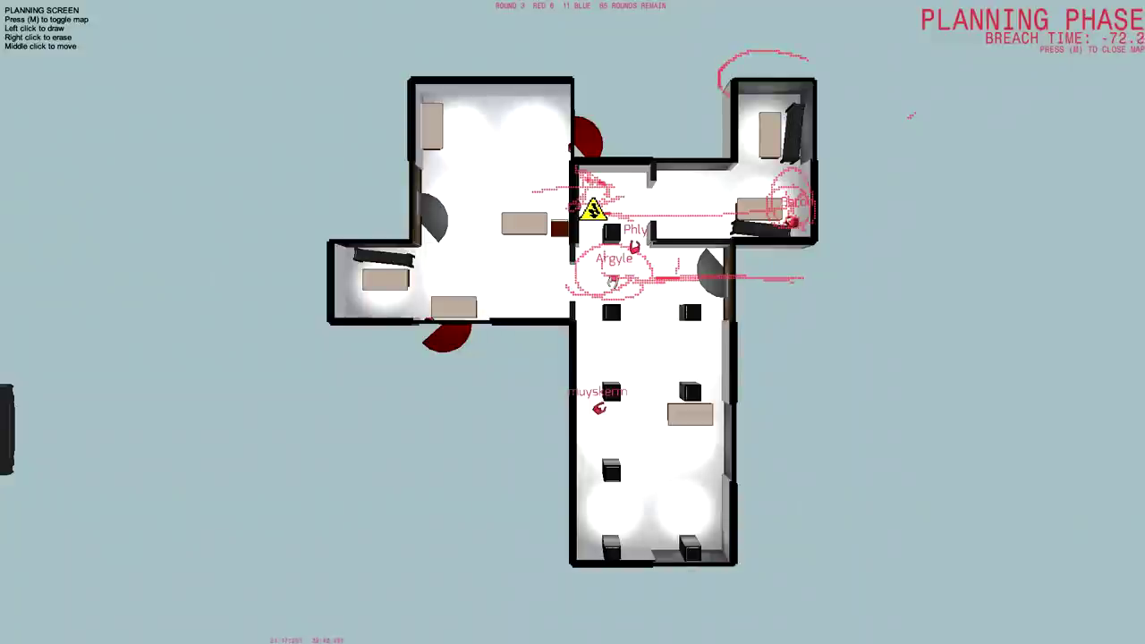
pyautogui.moveTo(729, 90); pyautogui.dragTo(863, 161)
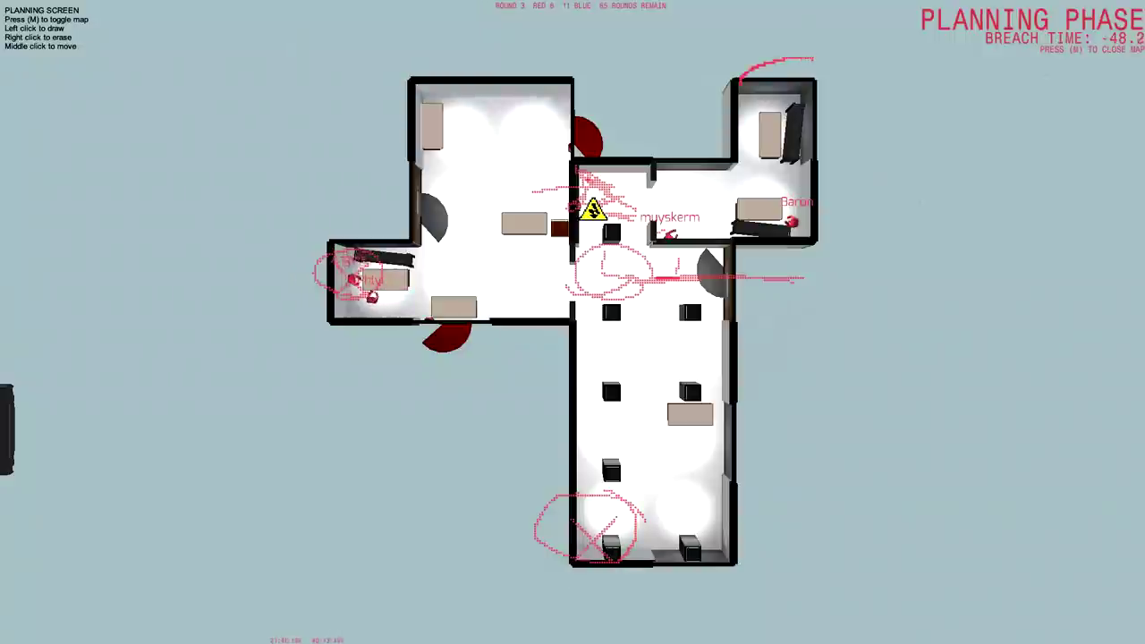
pyautogui.press('m')
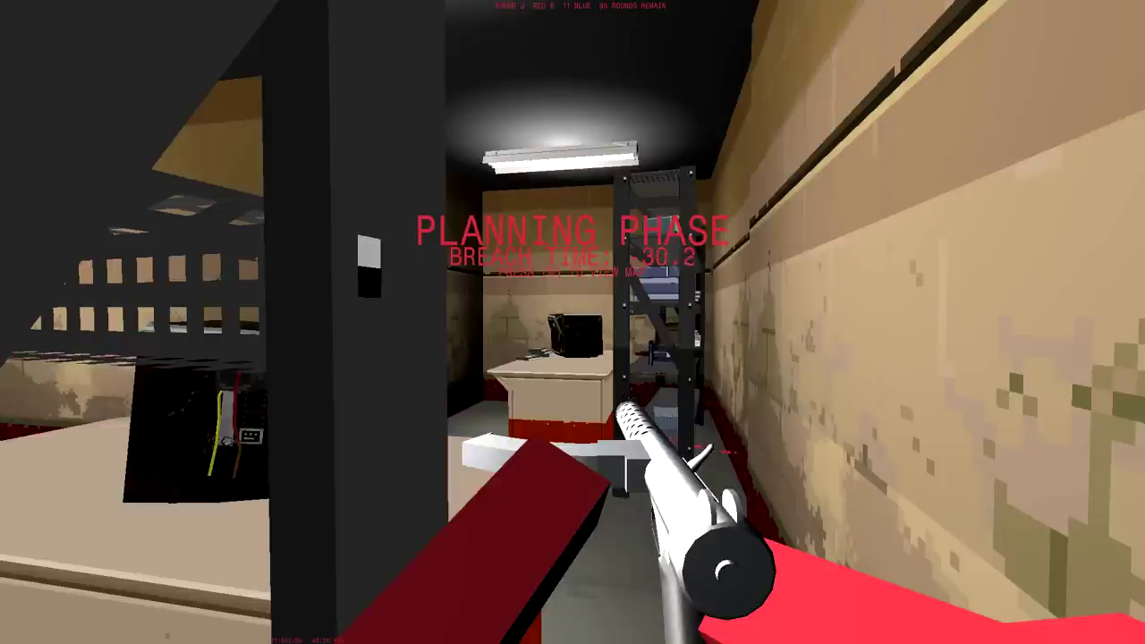
pyautogui.press('m')
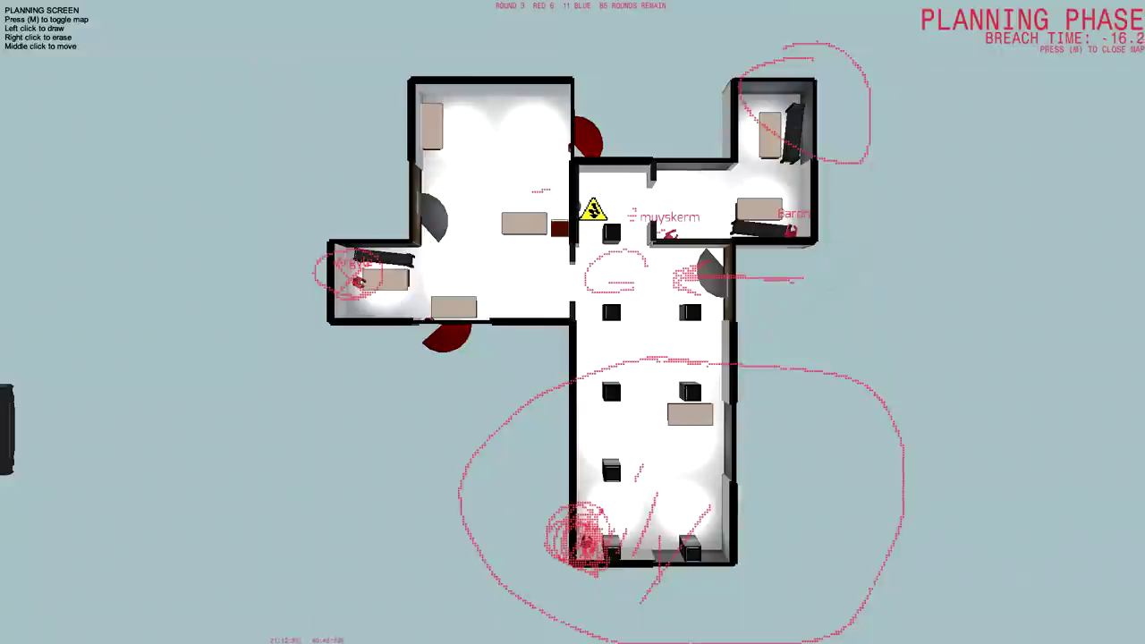
pyautogui.press('m')
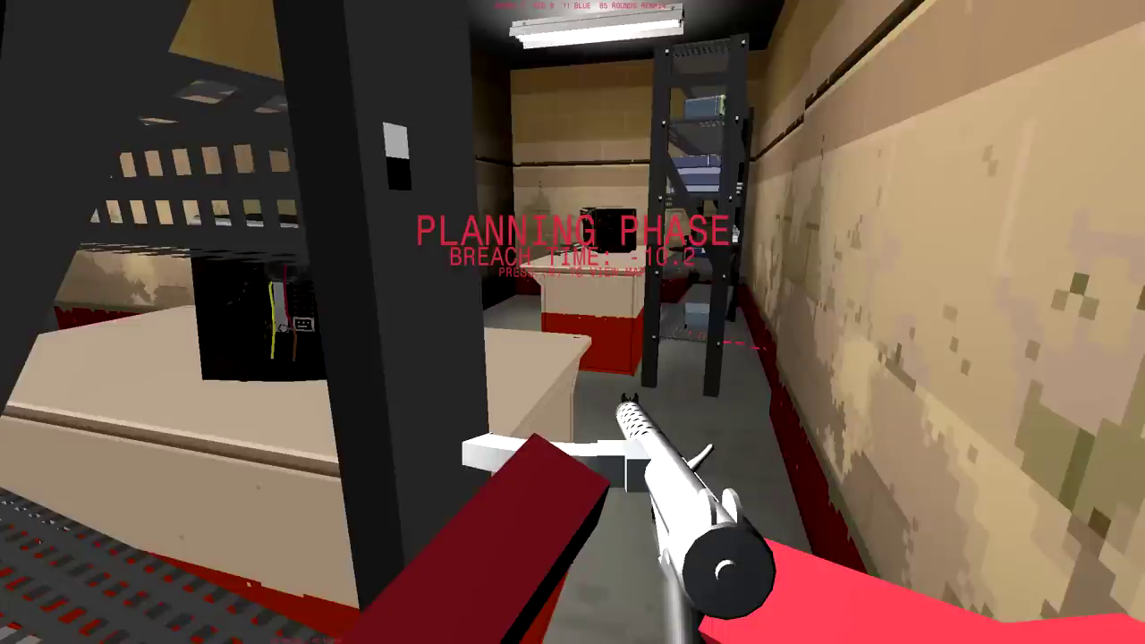
pyautogui.press('w')
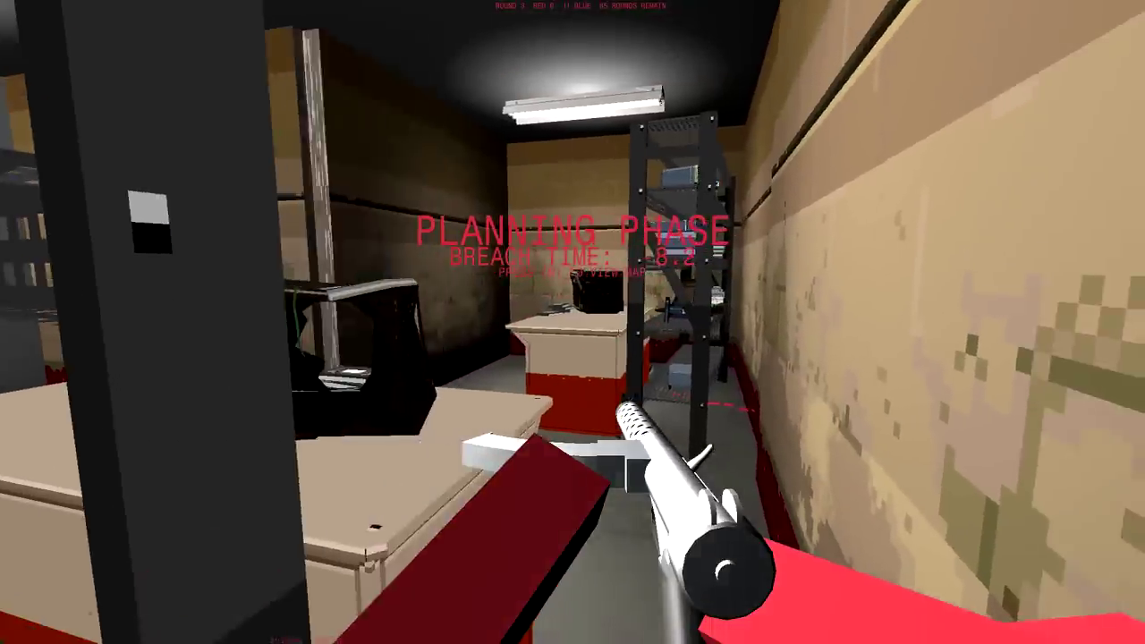
pyautogui.press('w')
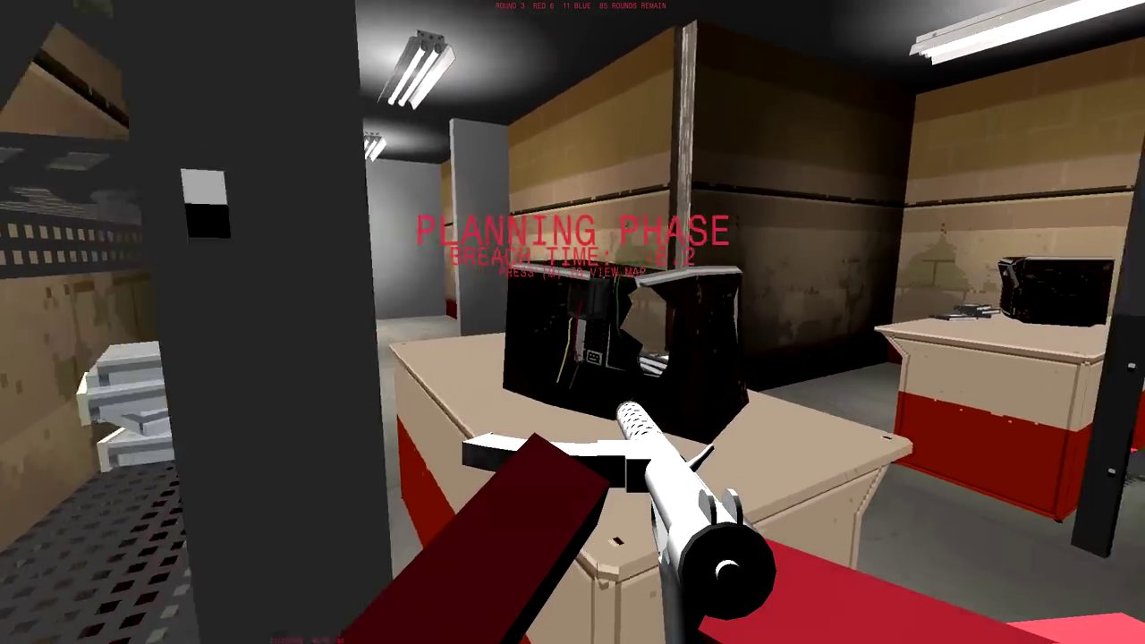
pyautogui.press('w')
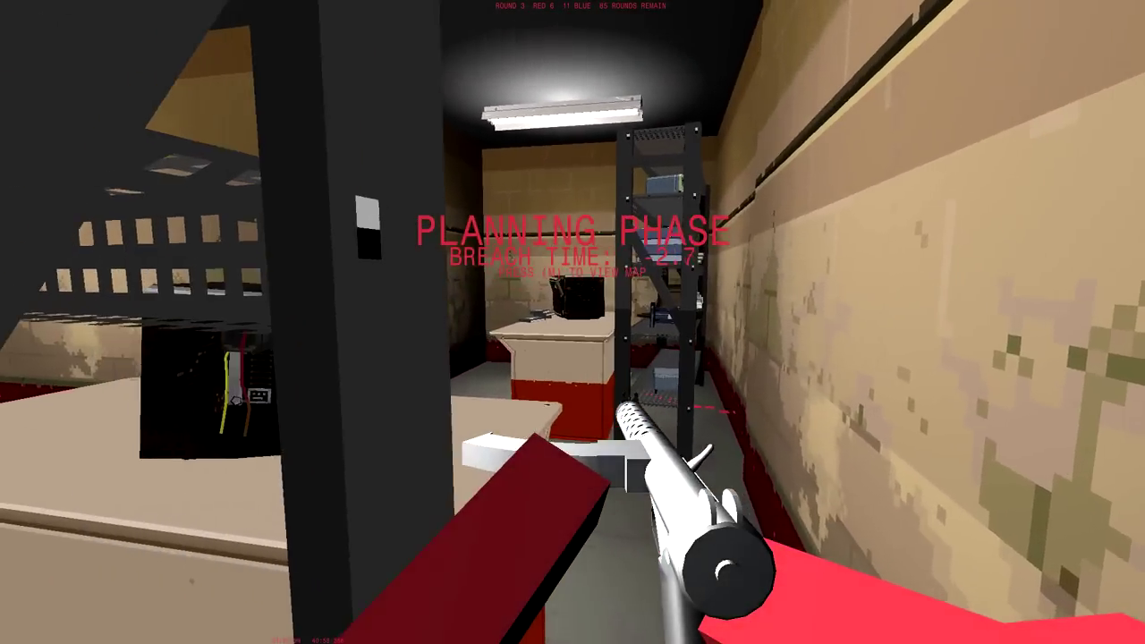
pyautogui.rightClick(573, 322)
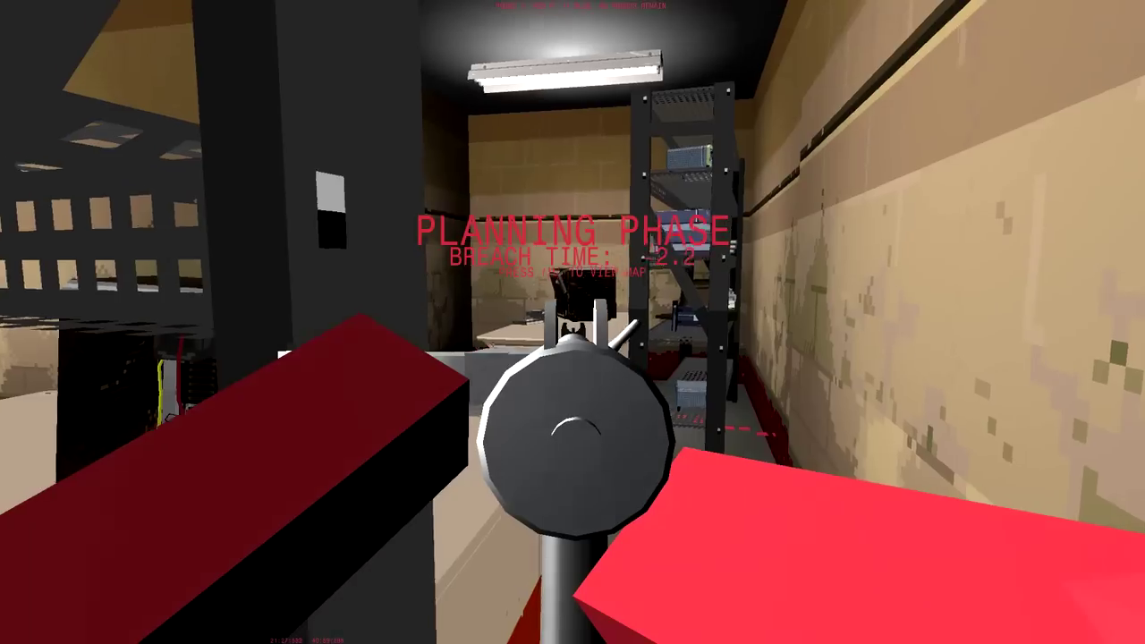
pyautogui.rightClick(573, 322)
pyautogui.rightClick(573, 322)
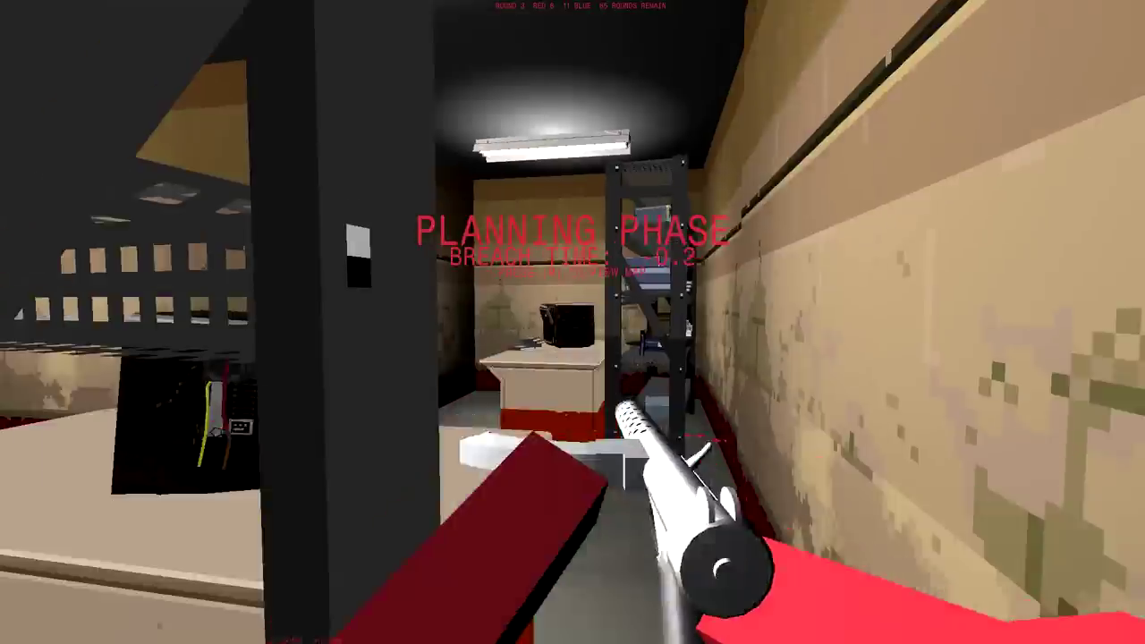
pyautogui.rightClick(573, 322)
pyautogui.press('m')
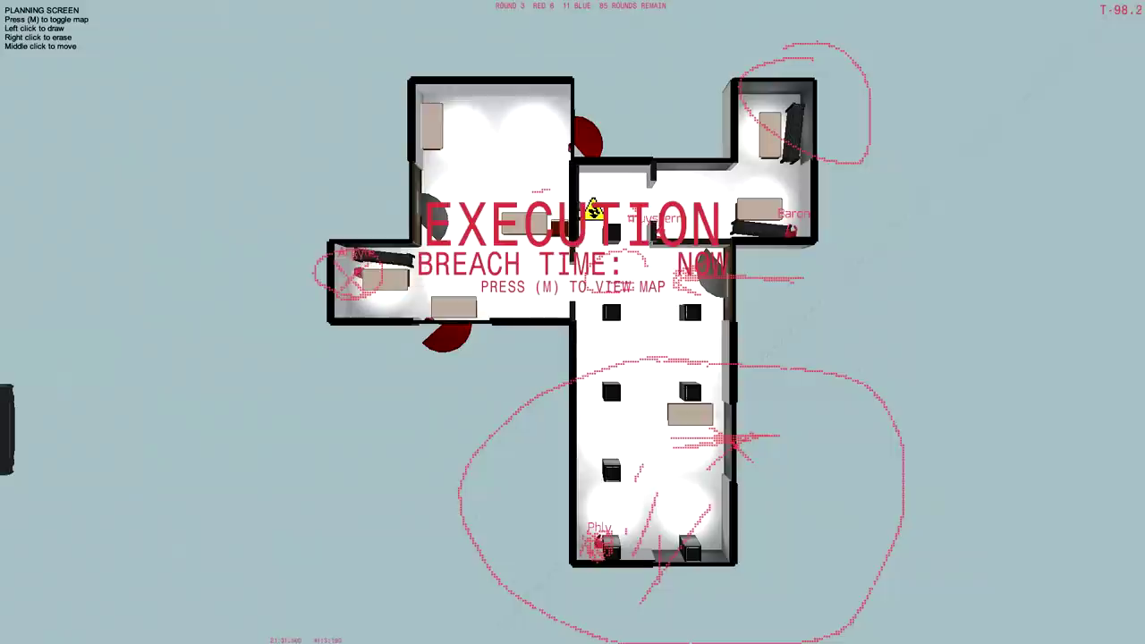
pyautogui.press('m')
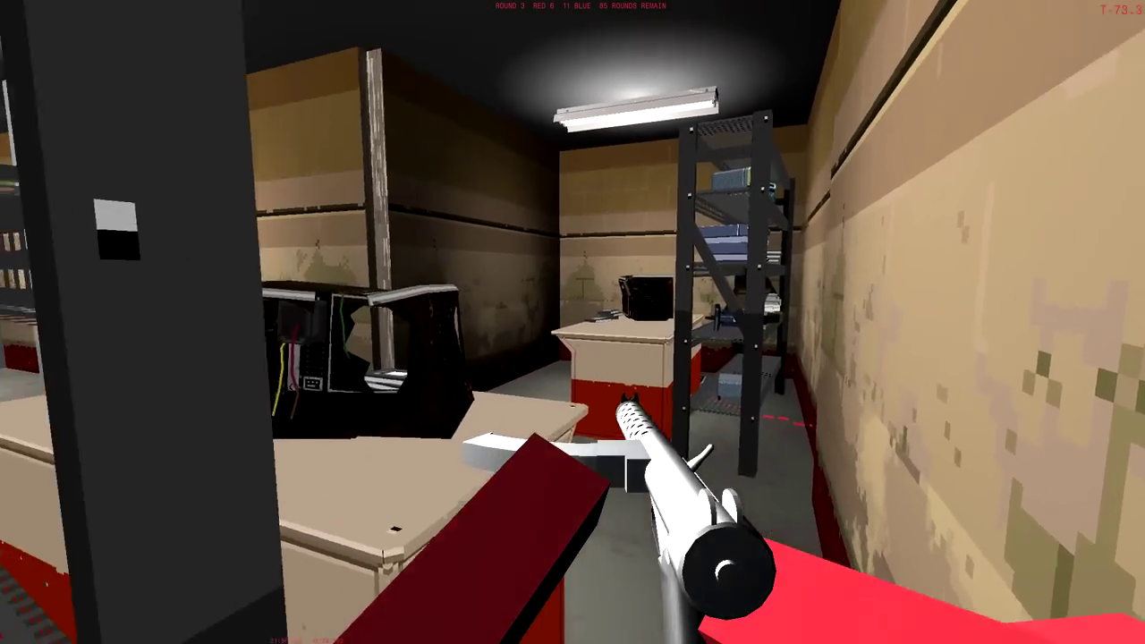
pyautogui.rightClick(572, 322)
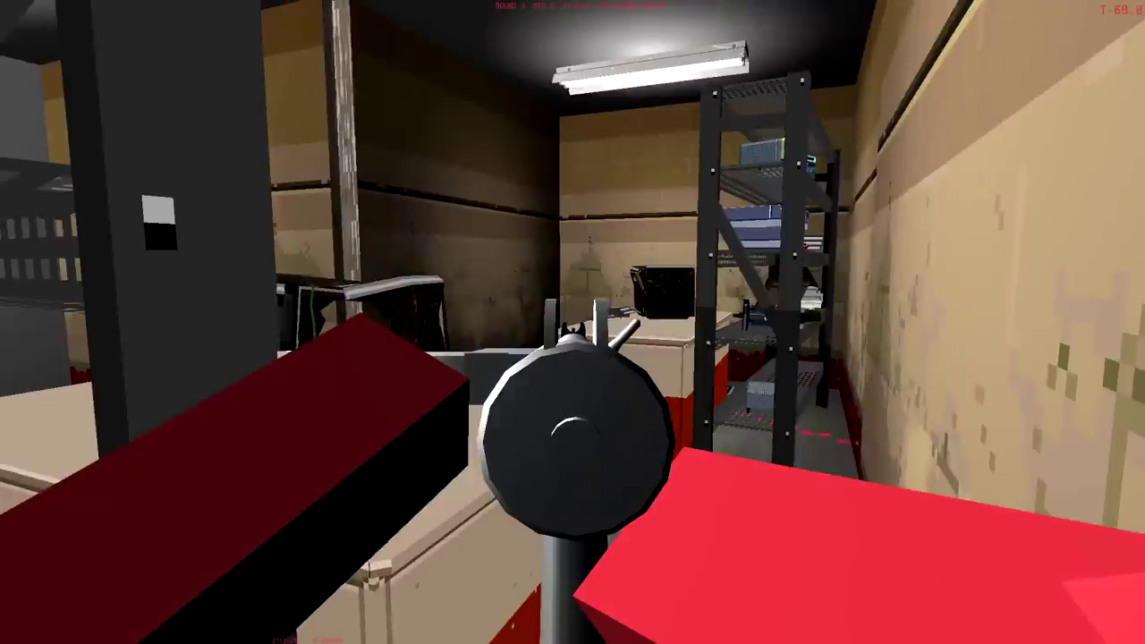
pyautogui.rightClick(573, 322)
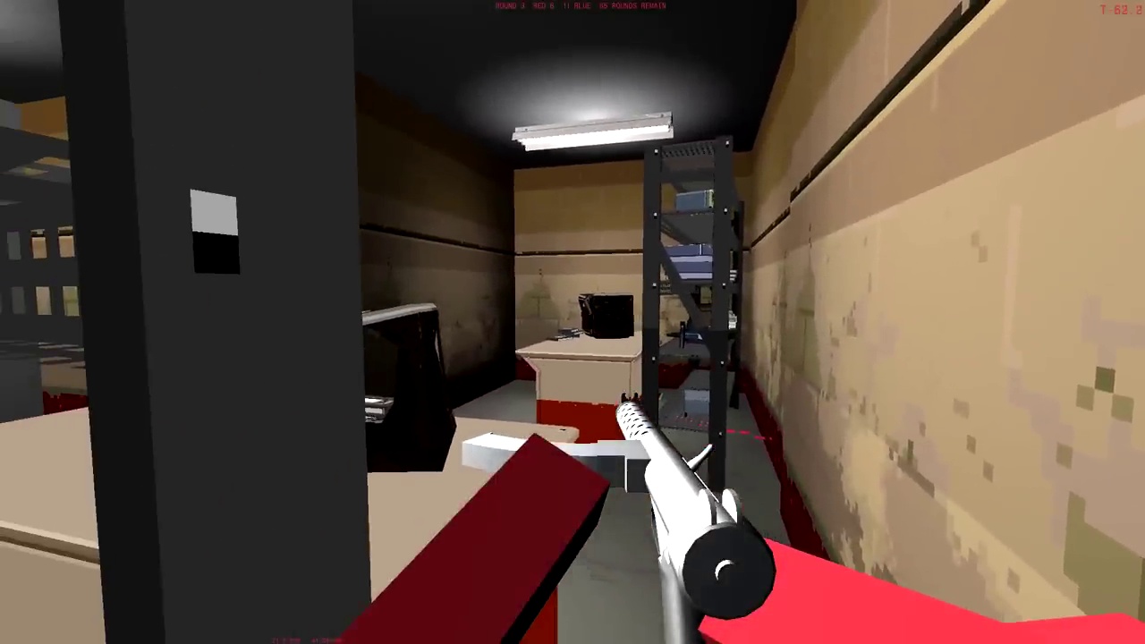
pyautogui.press('m')
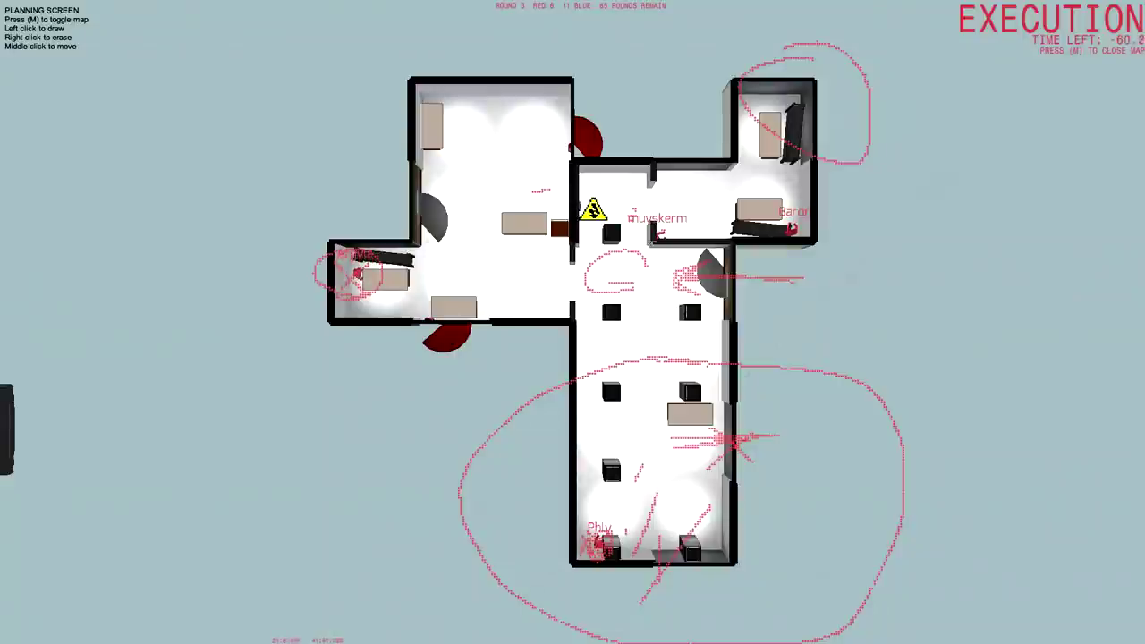
pyautogui.press('m')
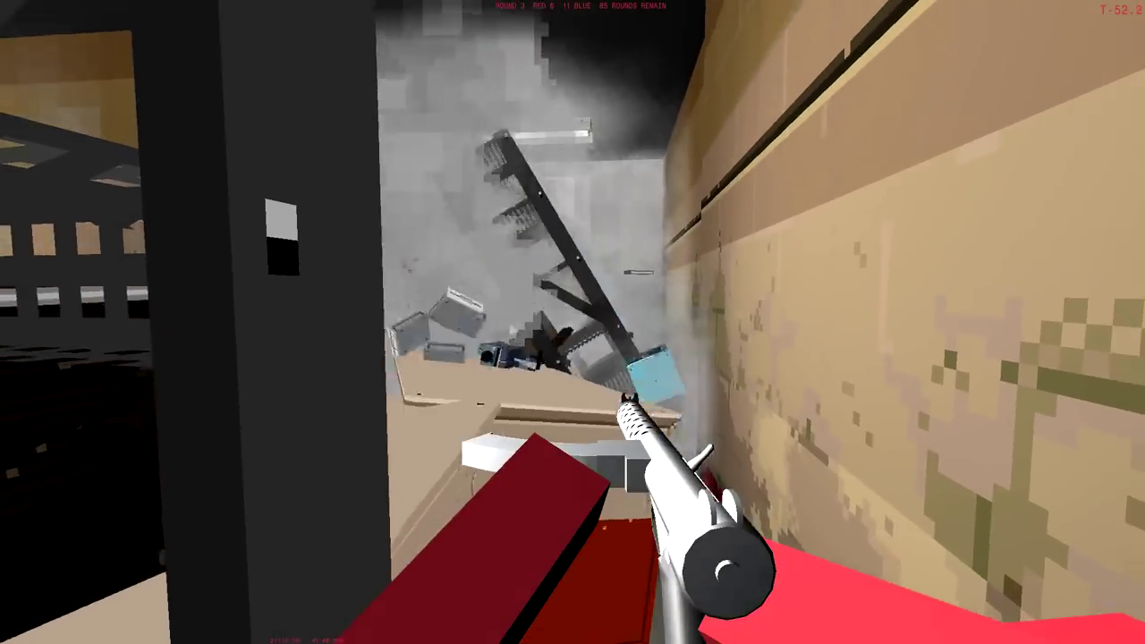
pyautogui.rightClick(573, 322)
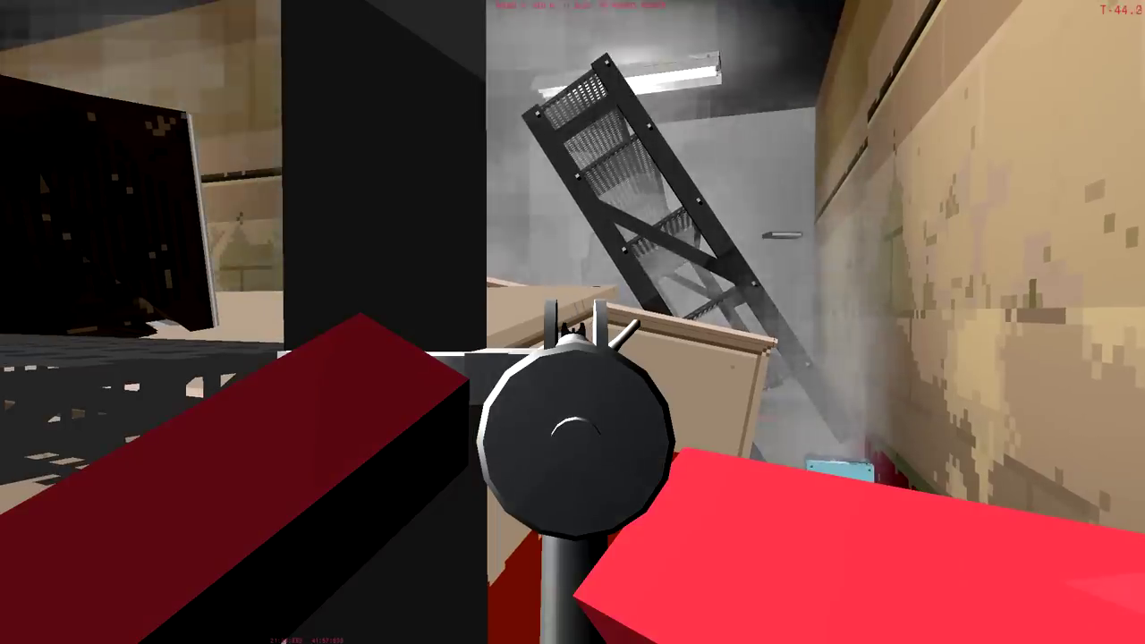
pyautogui.click(573, 322)
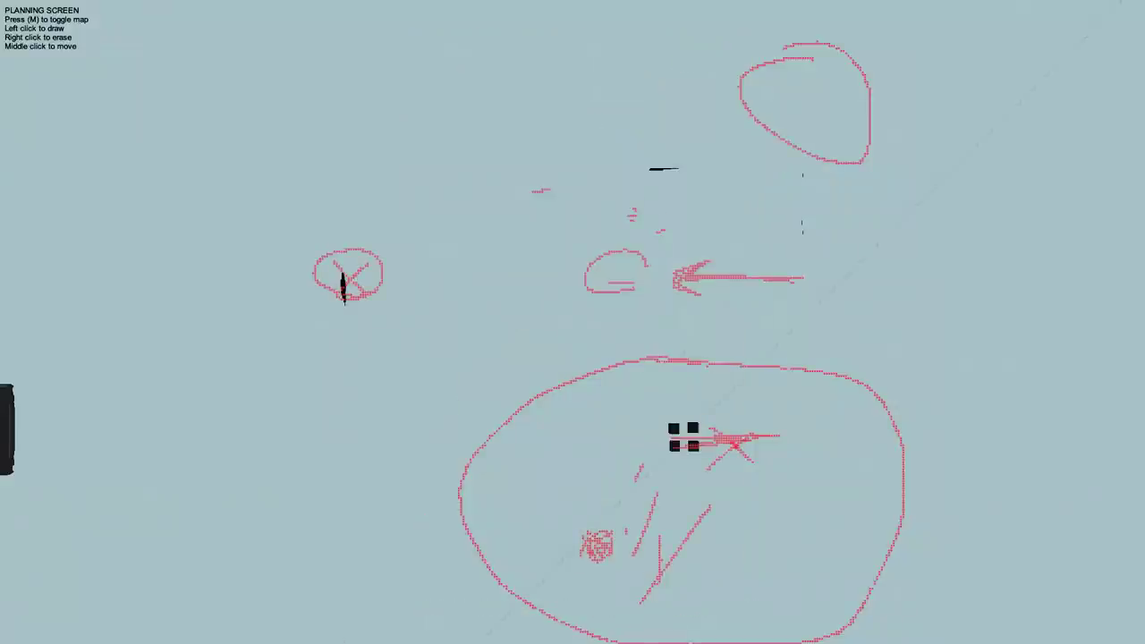
pyautogui.press('m')
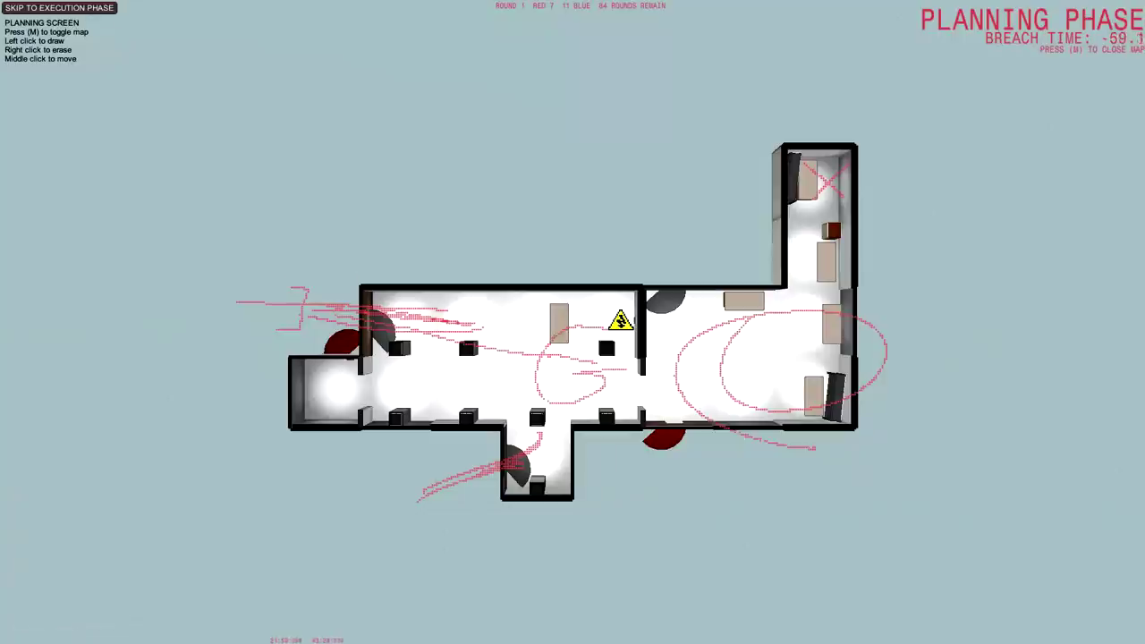
pyautogui.press('m')
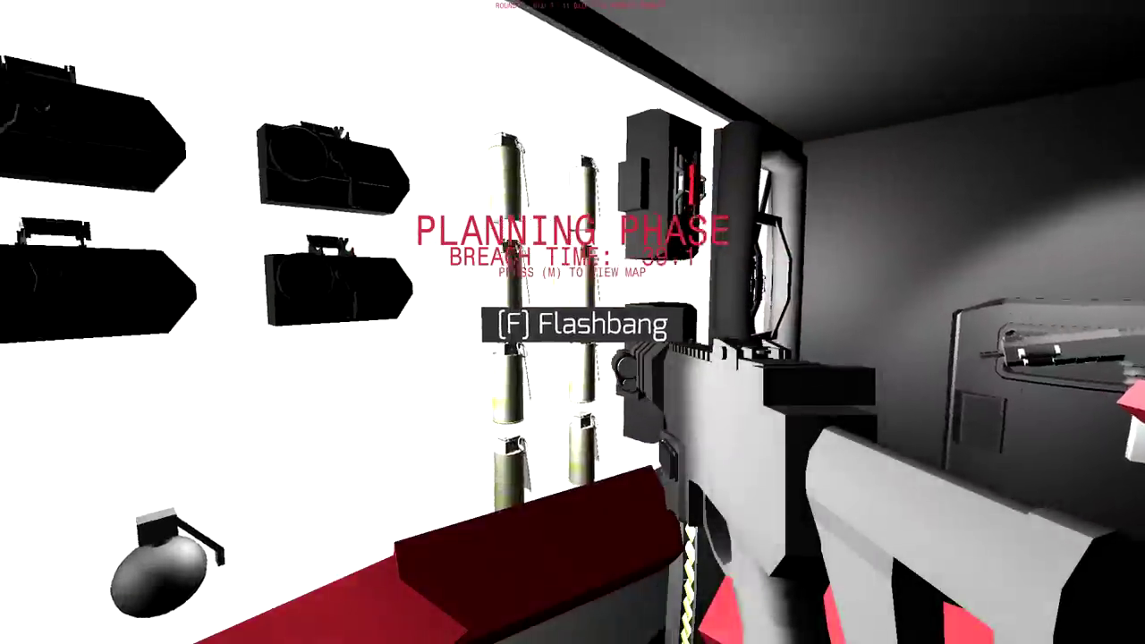
pyautogui.press('f')
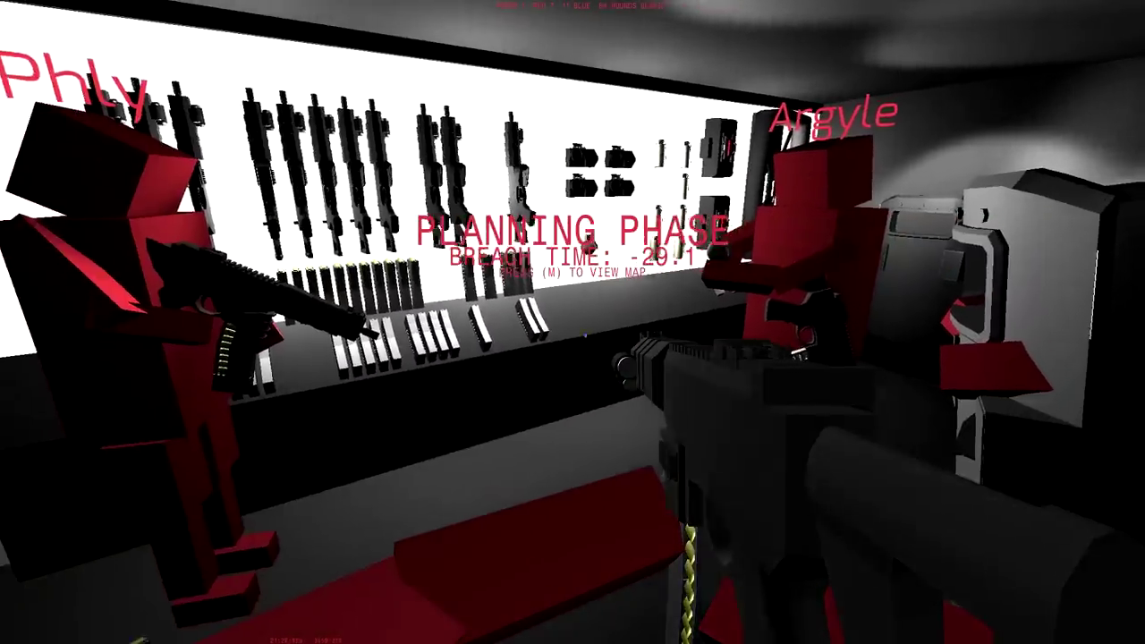
pyautogui.press('m')
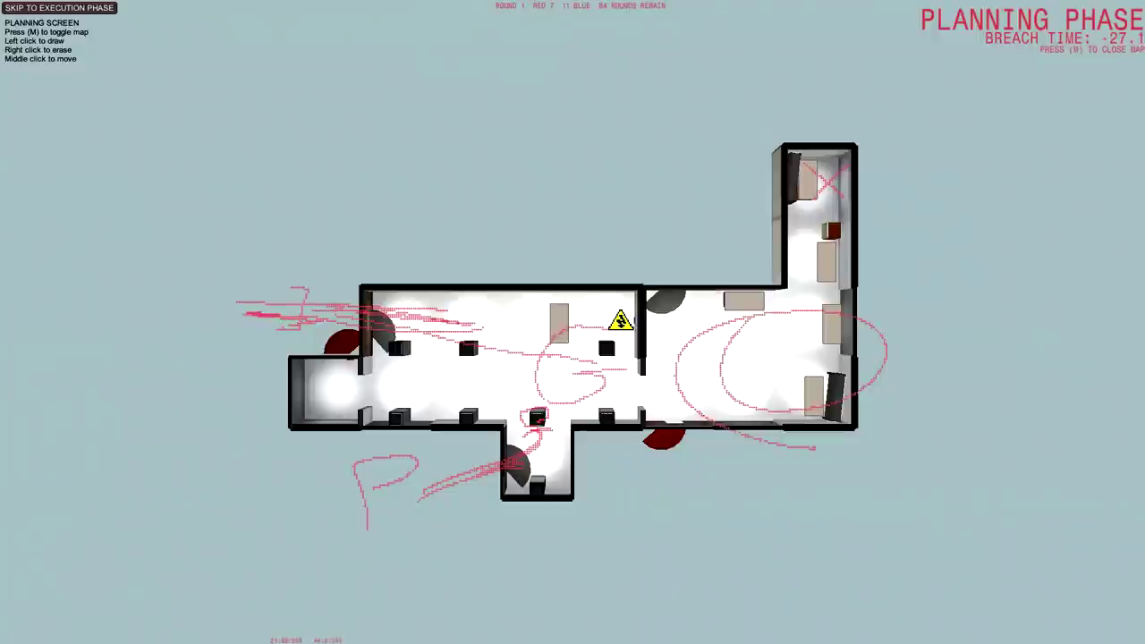
pyautogui.moveTo(71, 317); pyautogui.dragTo(201, 454)
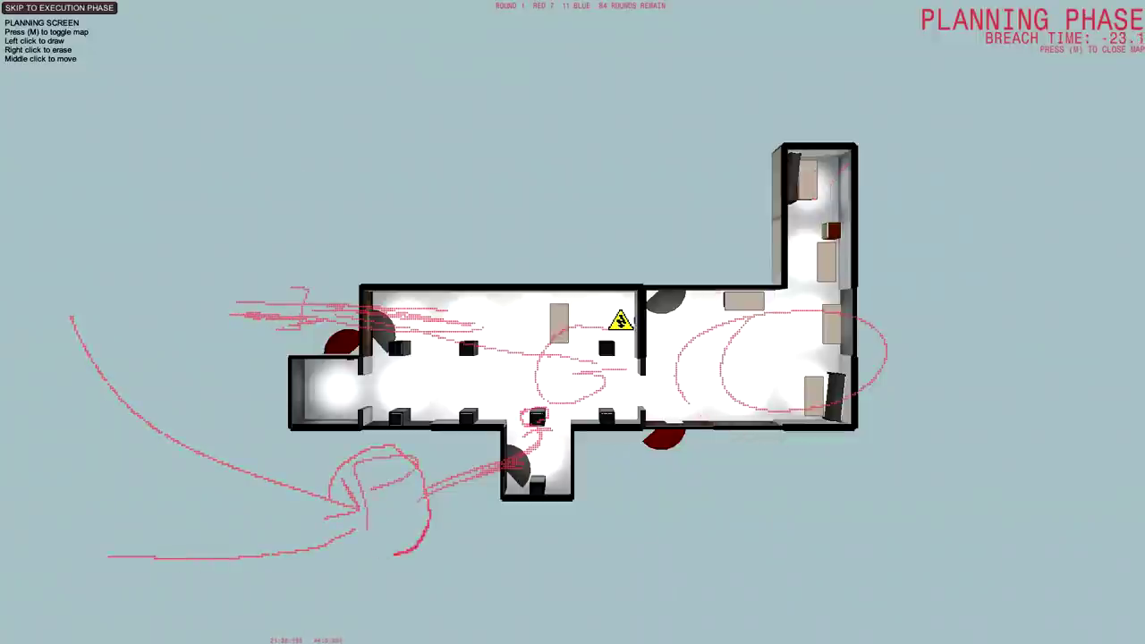
pyautogui.moveTo(411, 546); pyautogui.dragTo(358, 566)
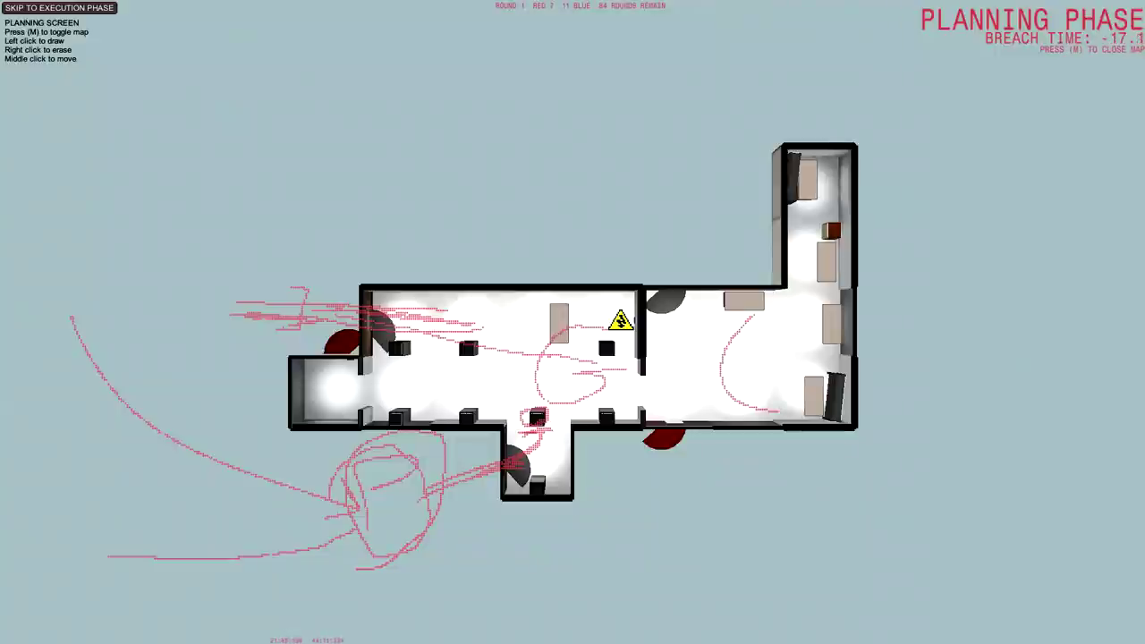
pyautogui.press('m')
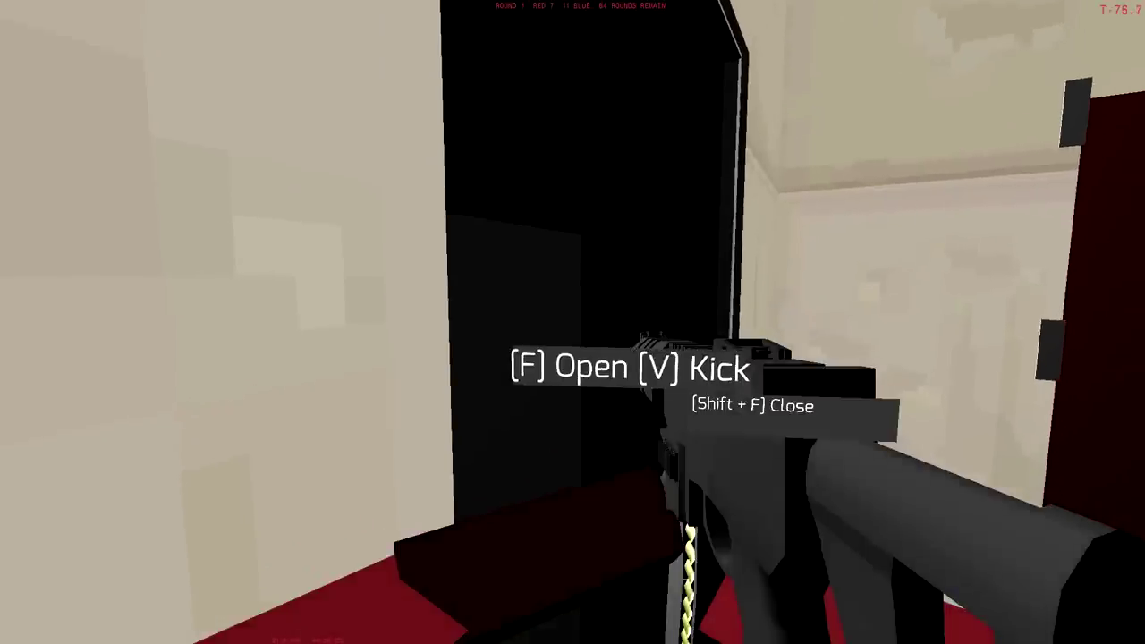
pyautogui.press('m')
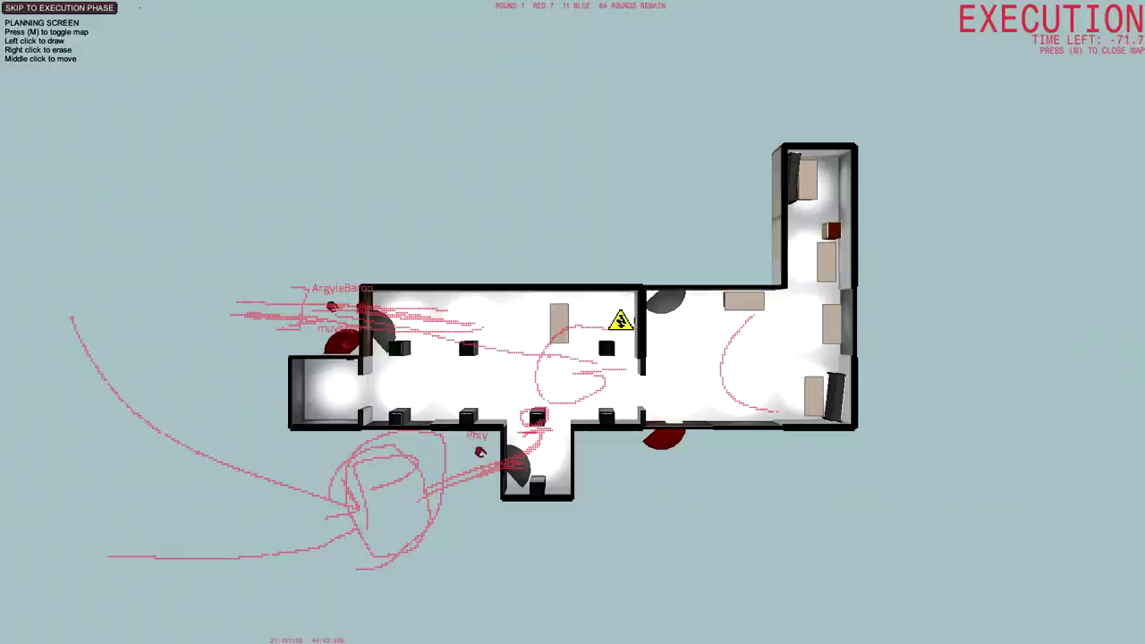
pyautogui.press('m')
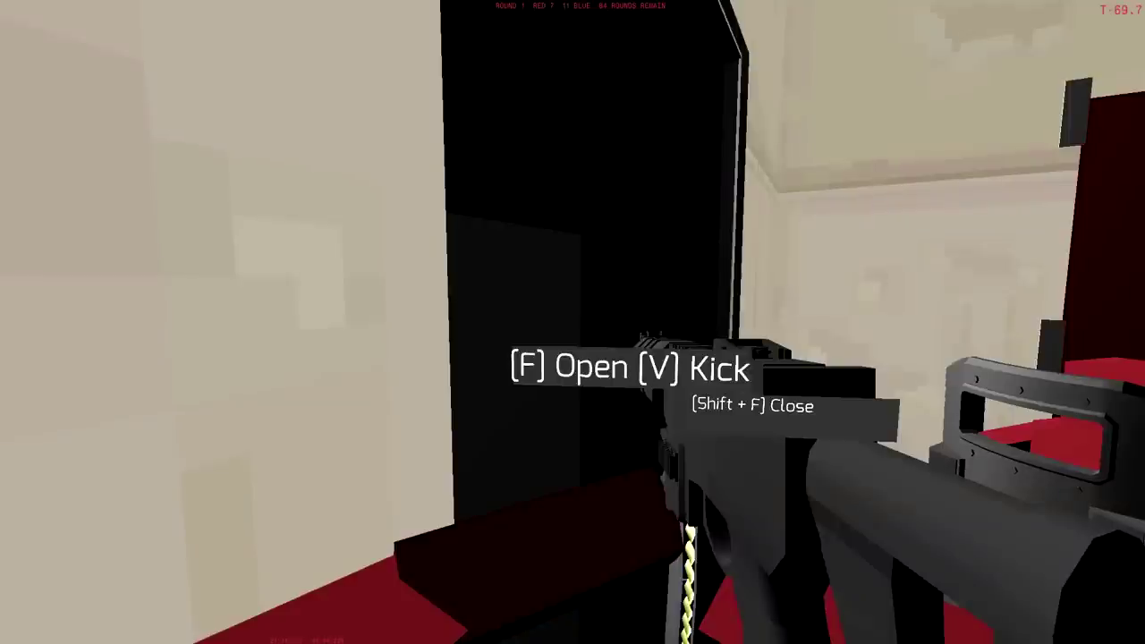
pyautogui.press('f')
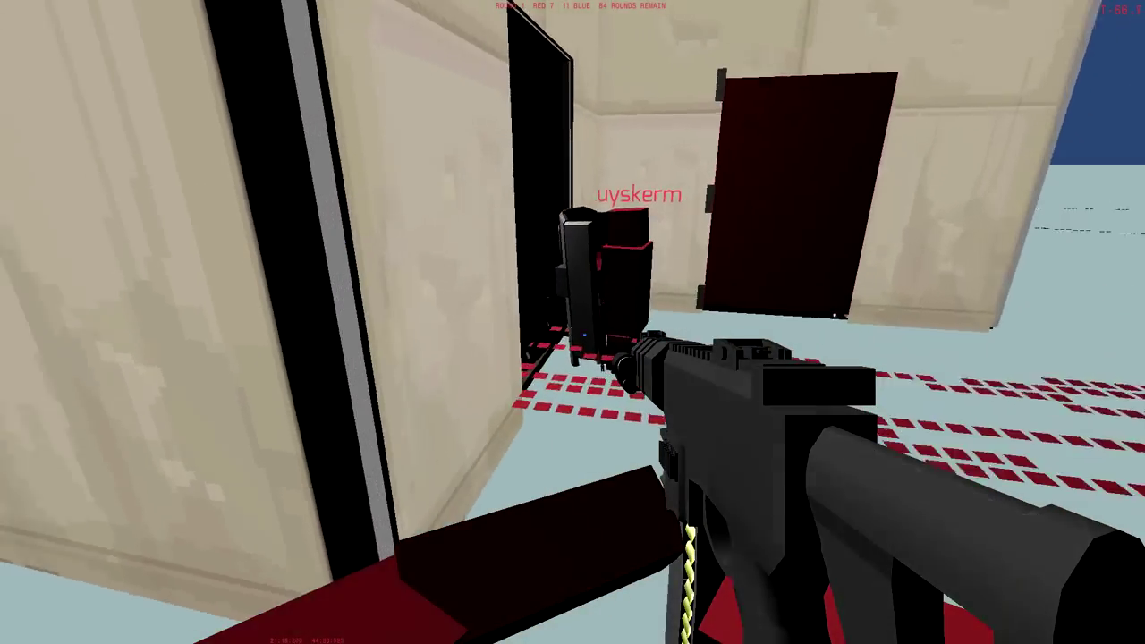
pyautogui.press('m')
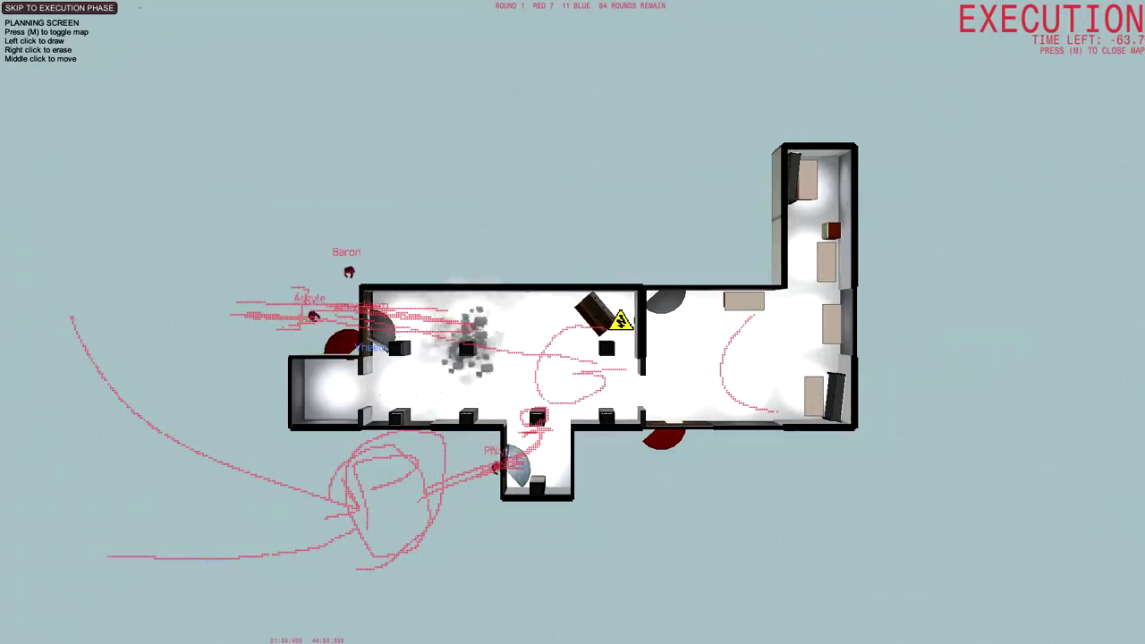
pyautogui.press('m')
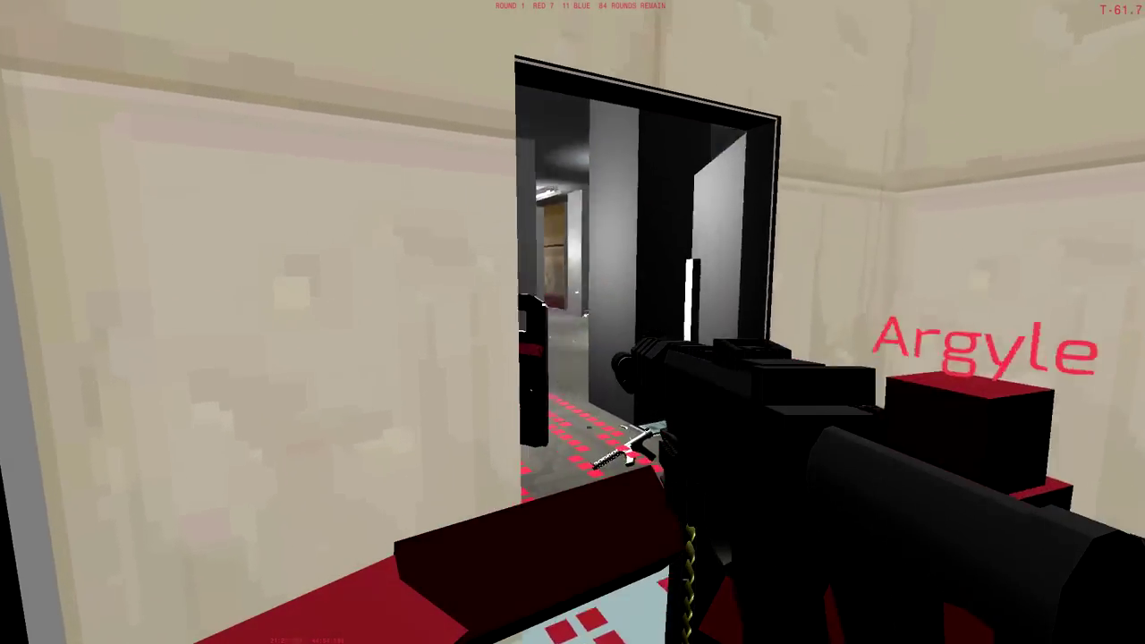
pyautogui.press('w')
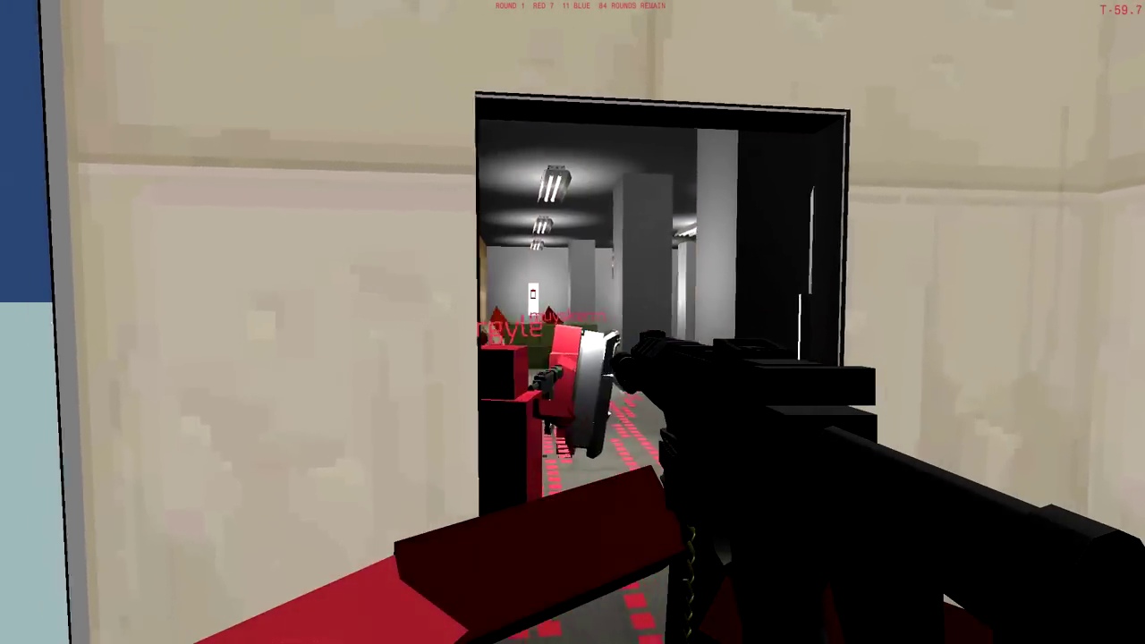
pyautogui.press('w')
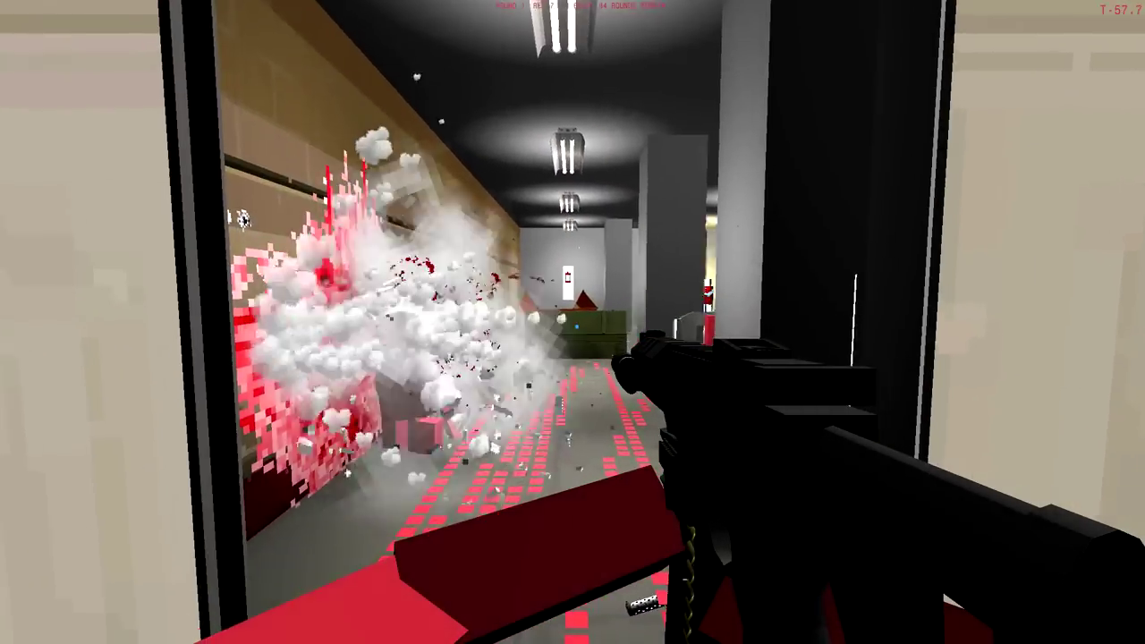
pyautogui.press('w')
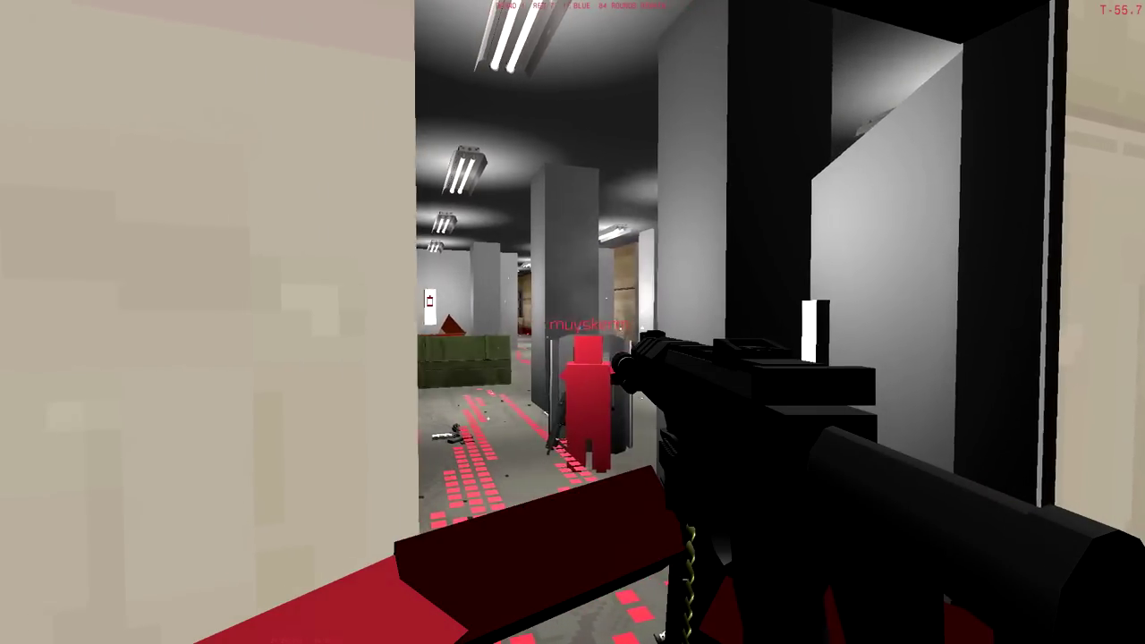
pyautogui.press('w')
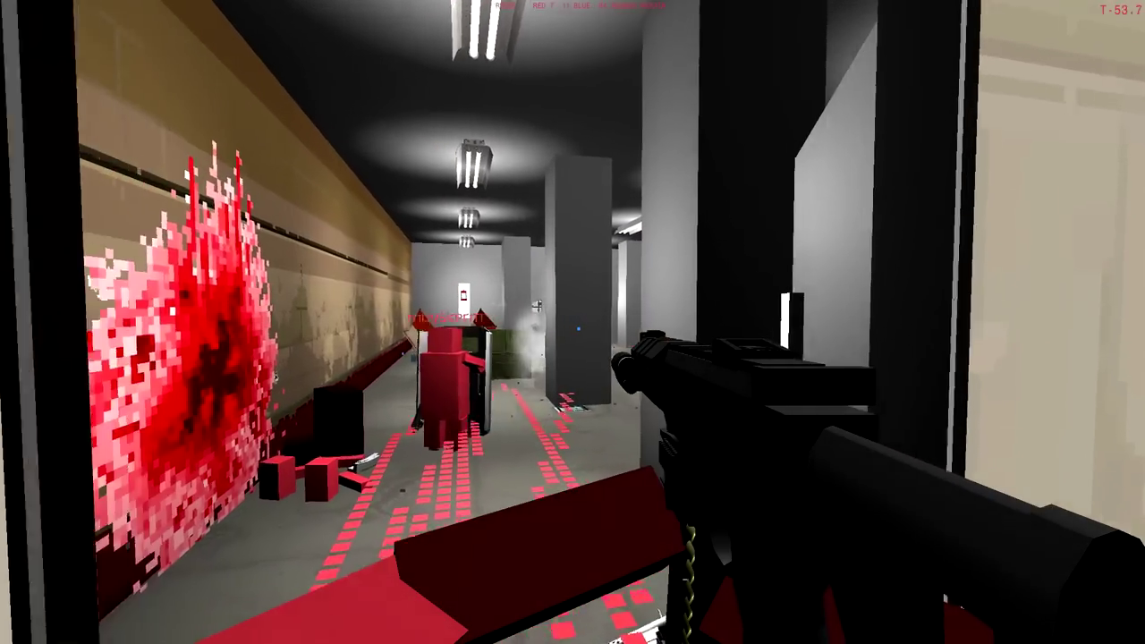
pyautogui.press('w')
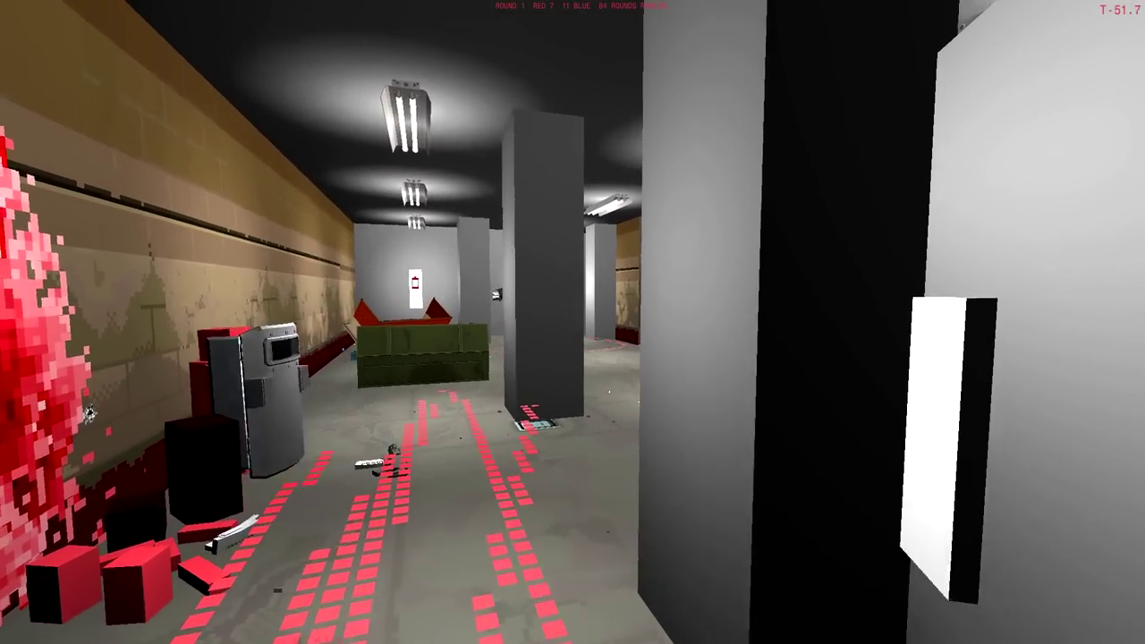
pyautogui.press('4')
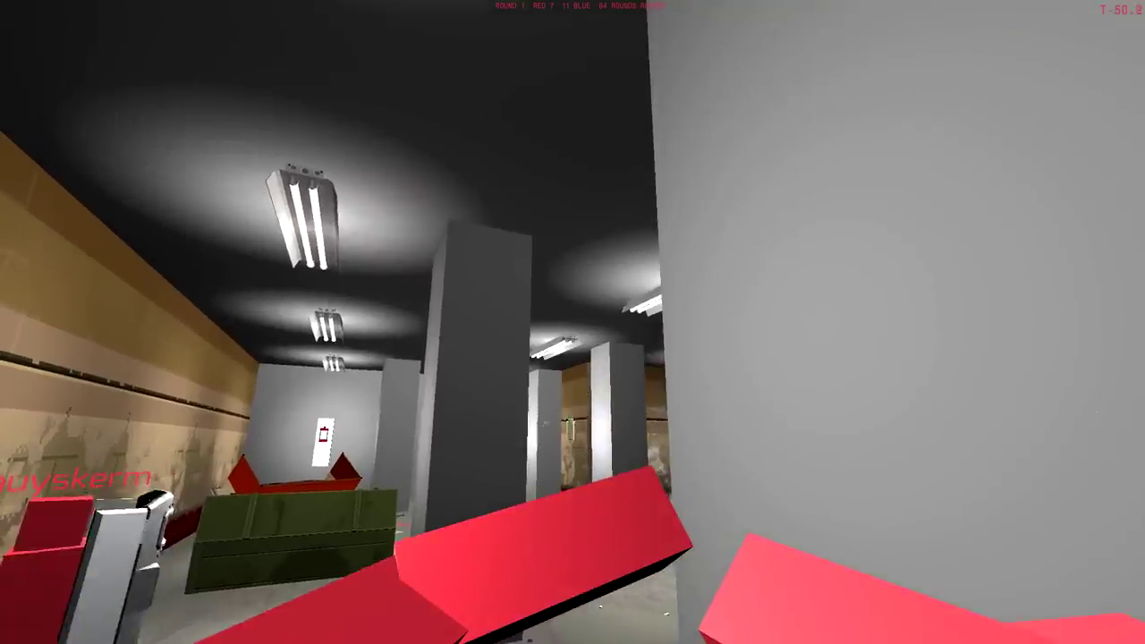
pyautogui.click(573, 323)
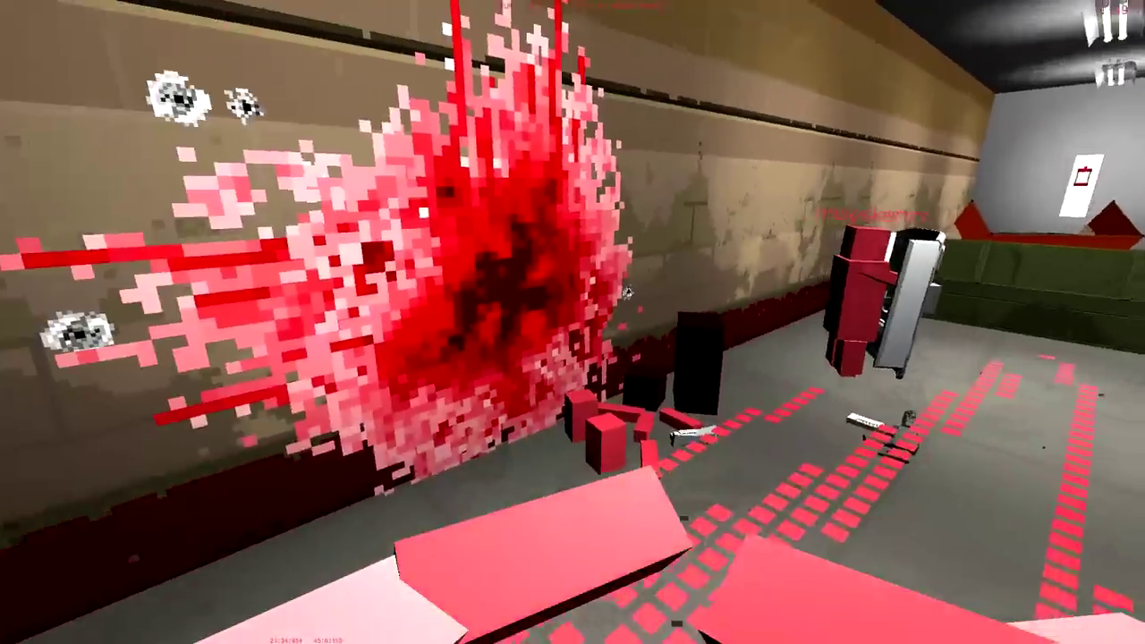
pyautogui.press('w')
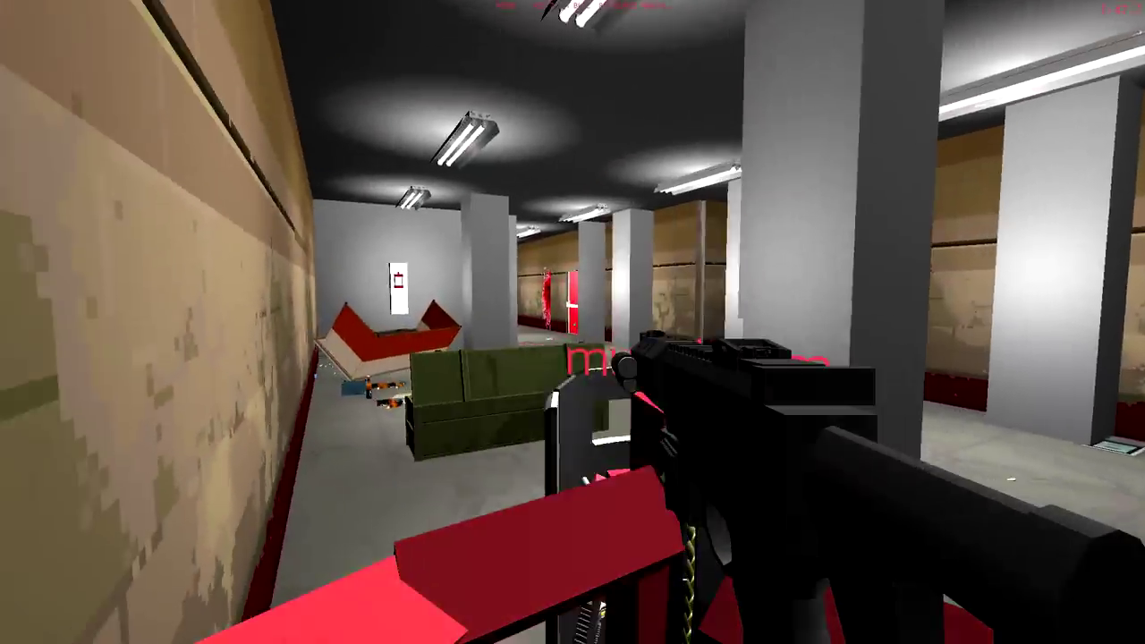
pyautogui.press('w')
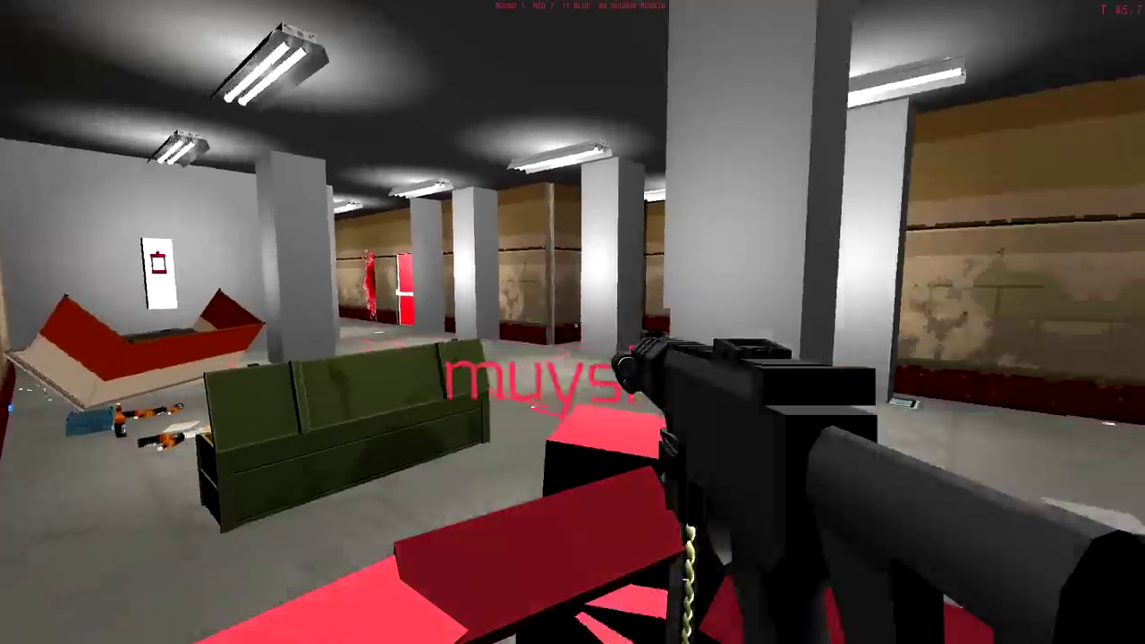
pyautogui.press('w')
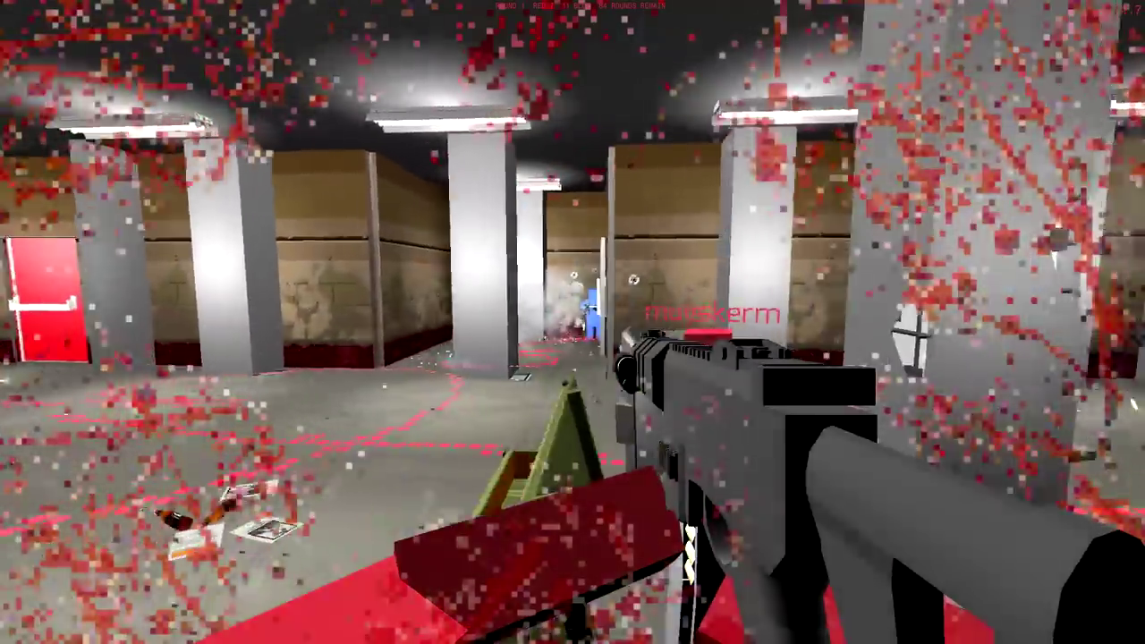
pyautogui.click(572, 322)
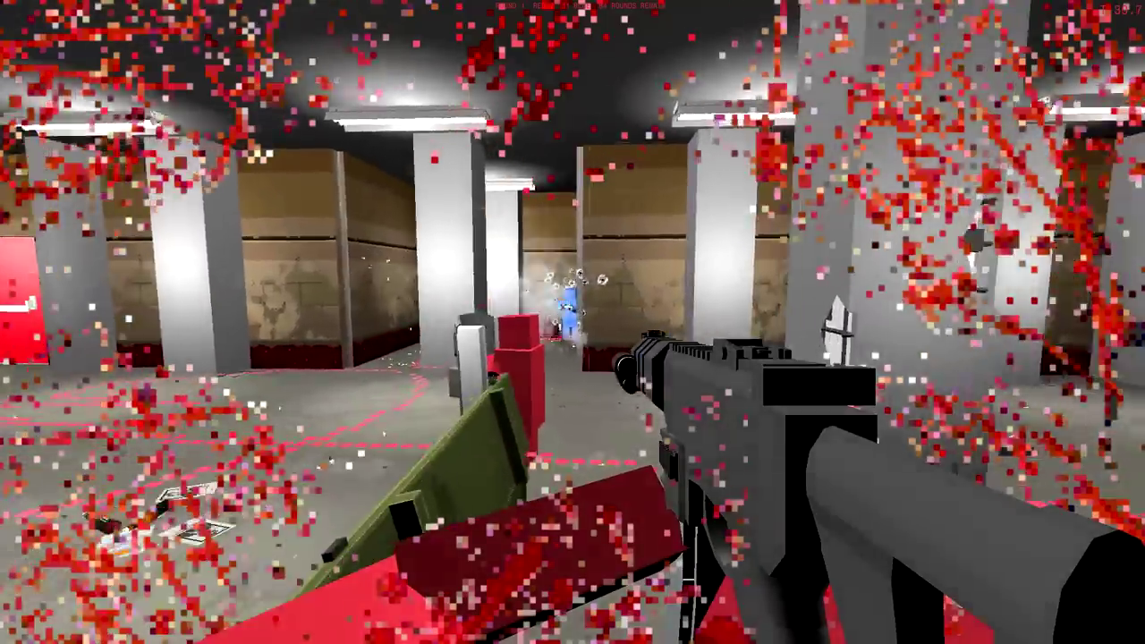
pyautogui.click(573, 322)
pyautogui.press('w')
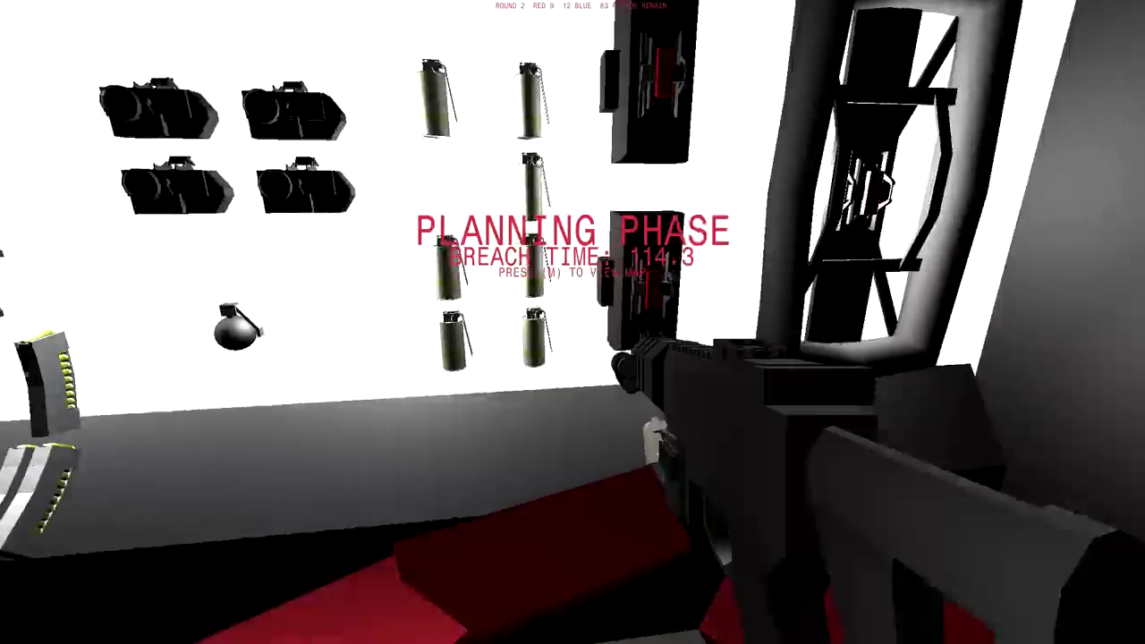
pyautogui.press('m')
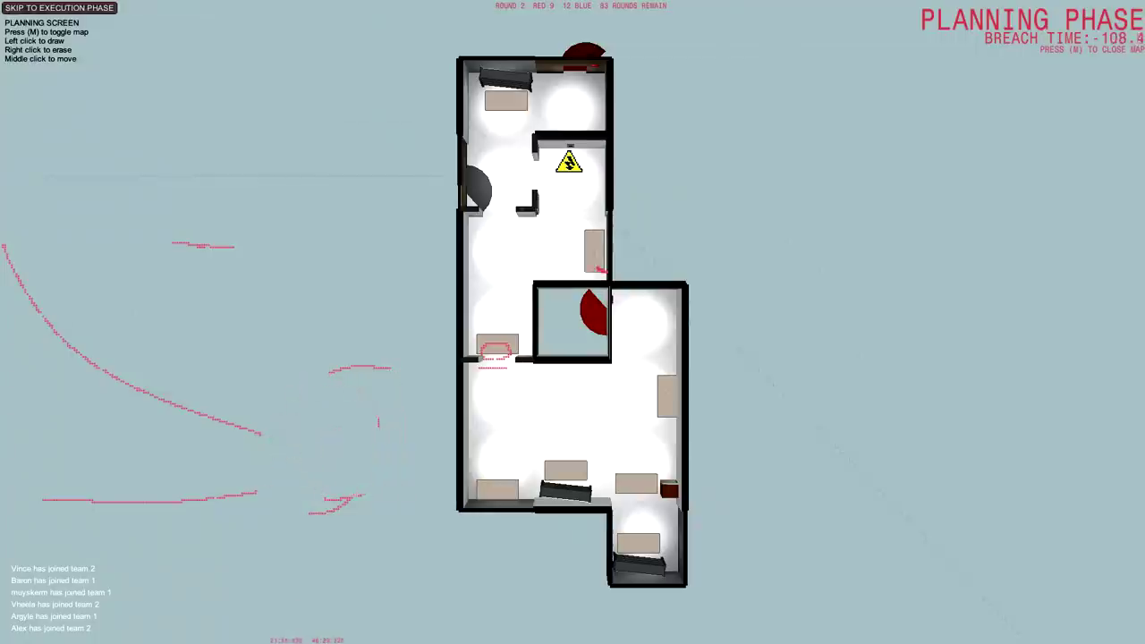
pyautogui.moveTo(518, 312); pyautogui.dragTo(624, 390)
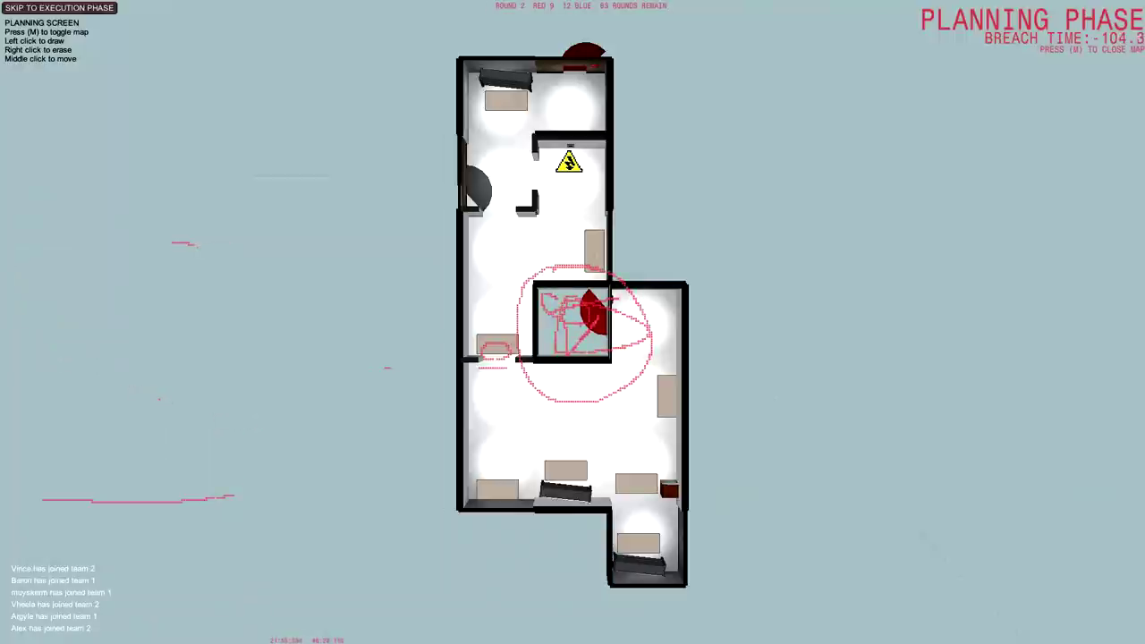
pyautogui.moveTo(572, 313); pyautogui.dragTo(627, 349)
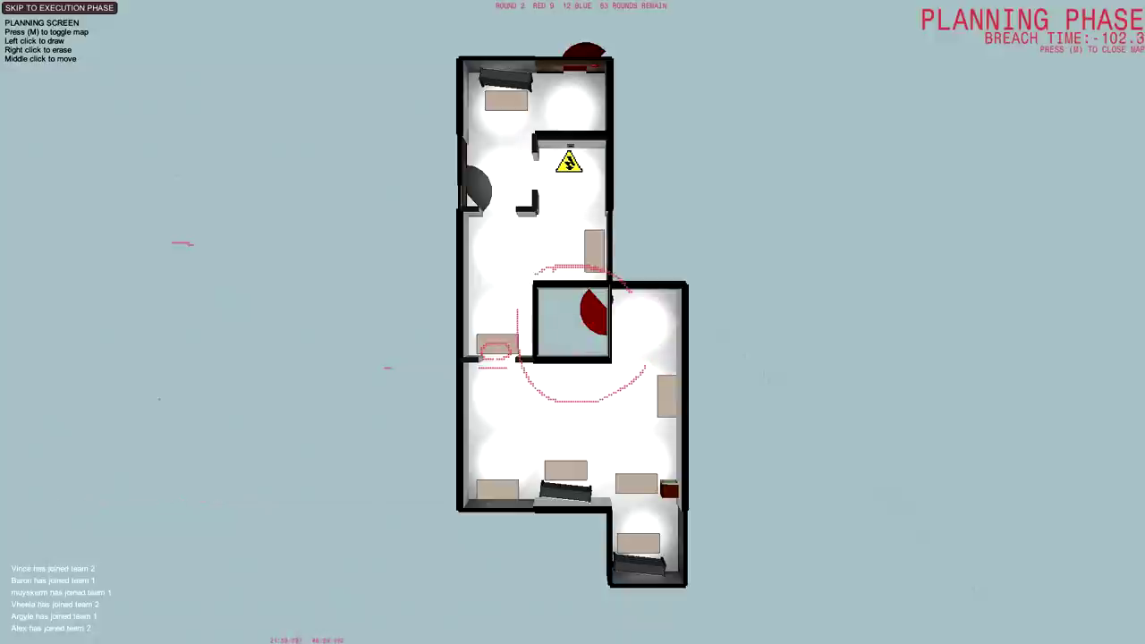
pyautogui.moveTo(599, 387); pyautogui.dragTo(631, 291)
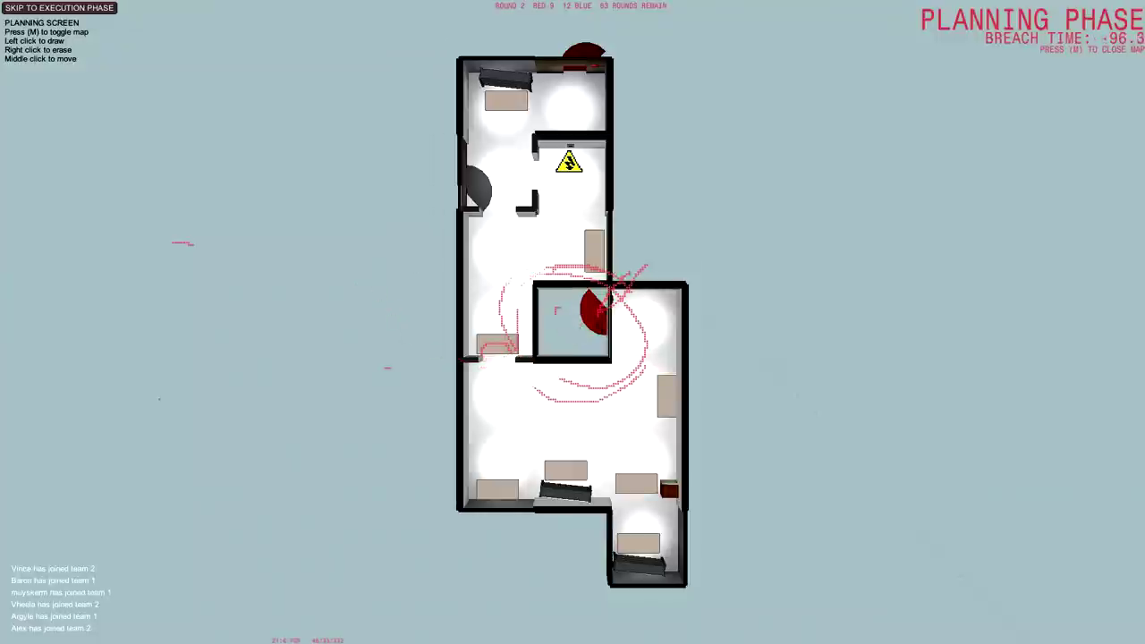
pyautogui.moveTo(591, 385); pyautogui.dragTo(638, 331)
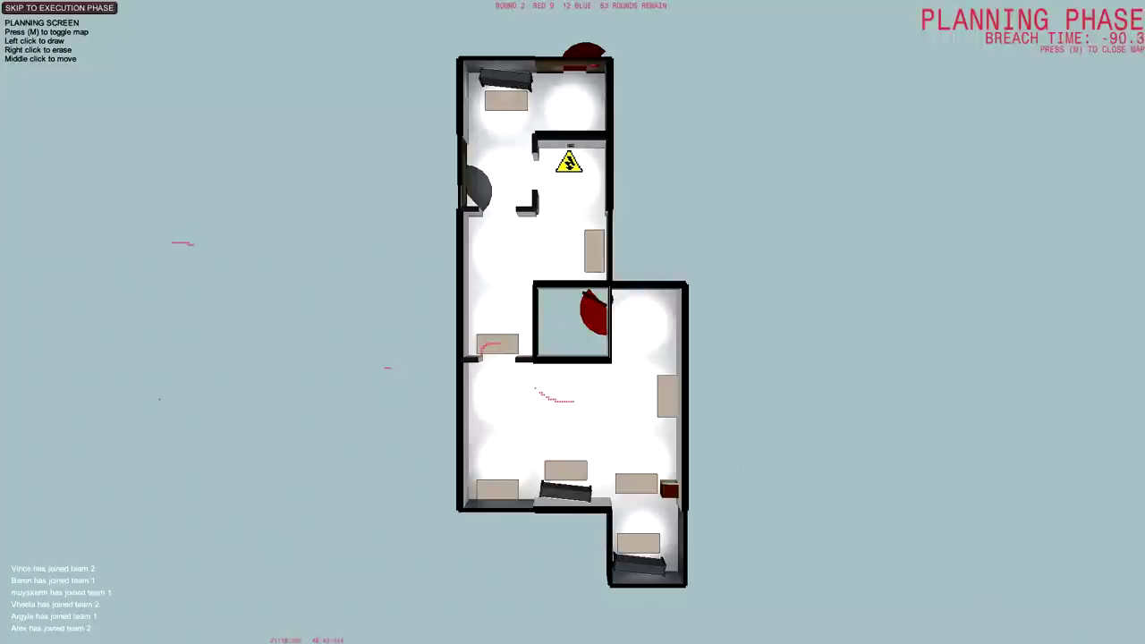
pyautogui.moveTo(662, 524); pyautogui.dragTo(635, 354)
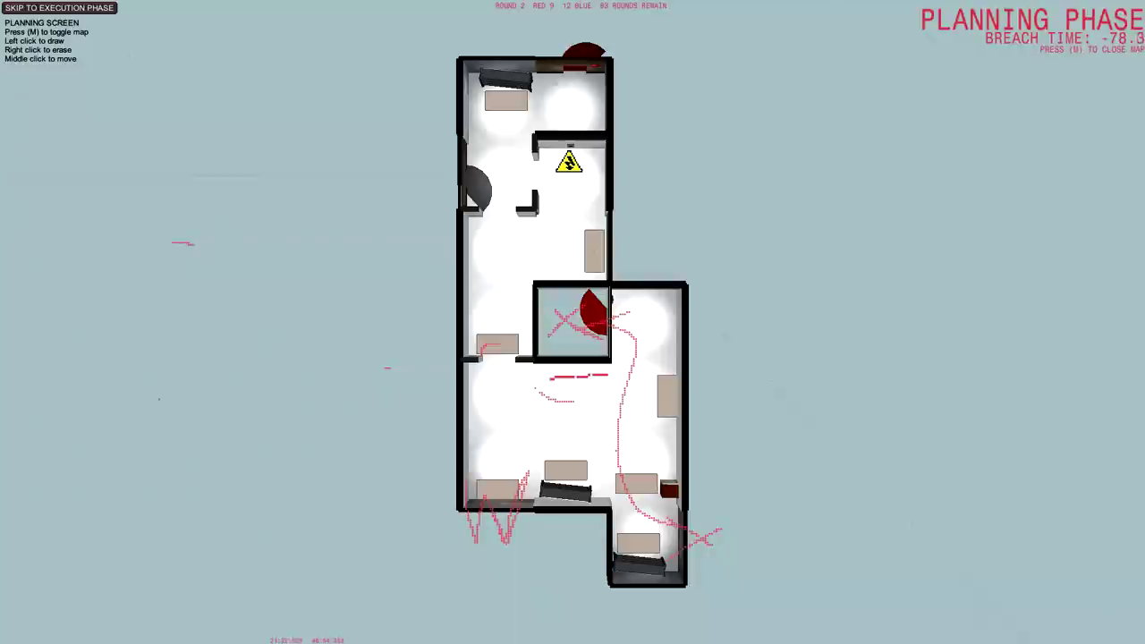
pyautogui.moveTo(549, 376); pyautogui.dragTo(662, 419)
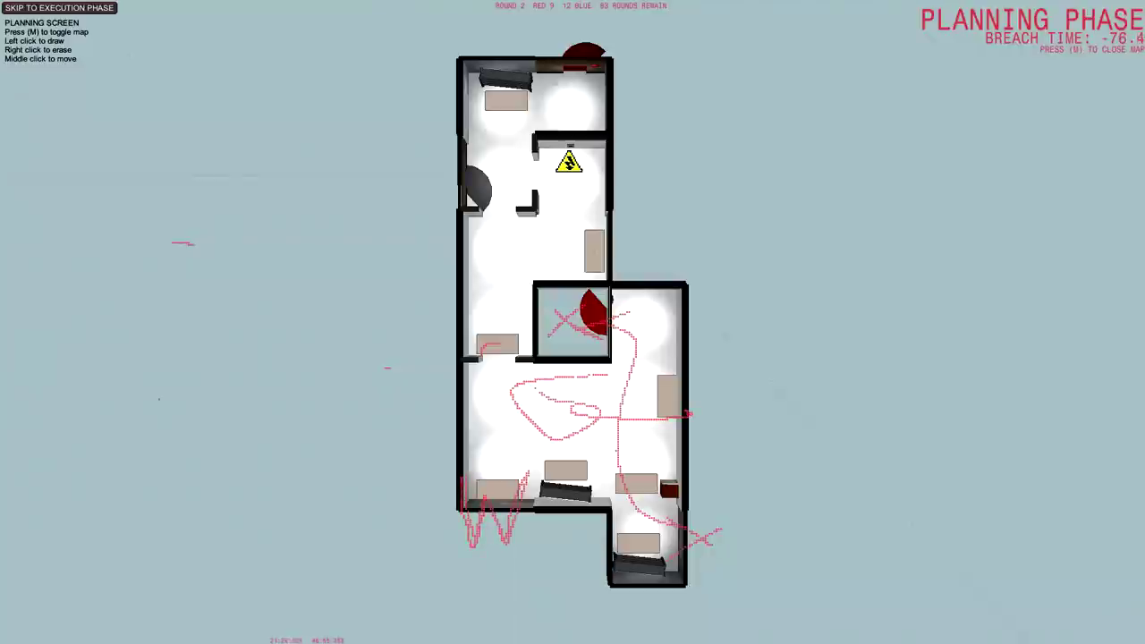
pyautogui.press('m')
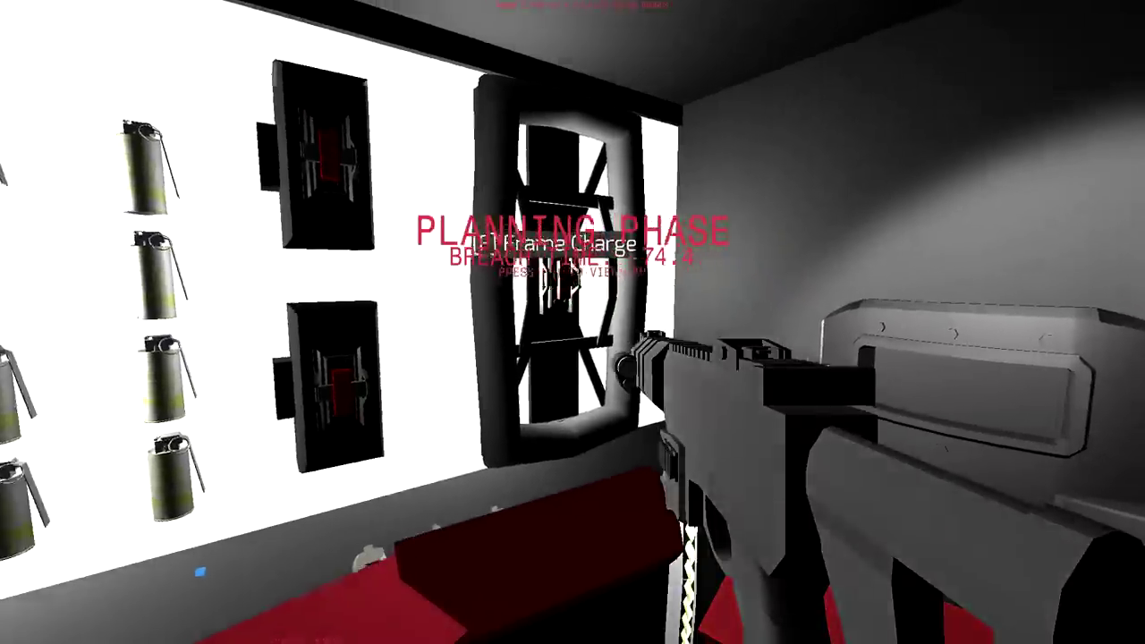
pyautogui.press('m')
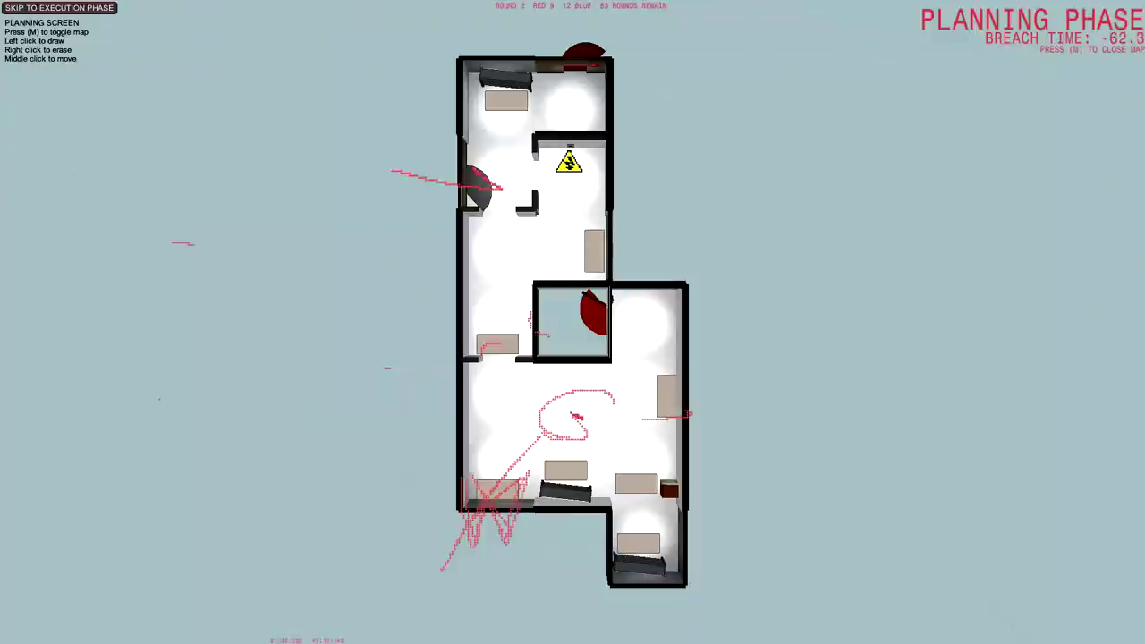
pyautogui.press('m')
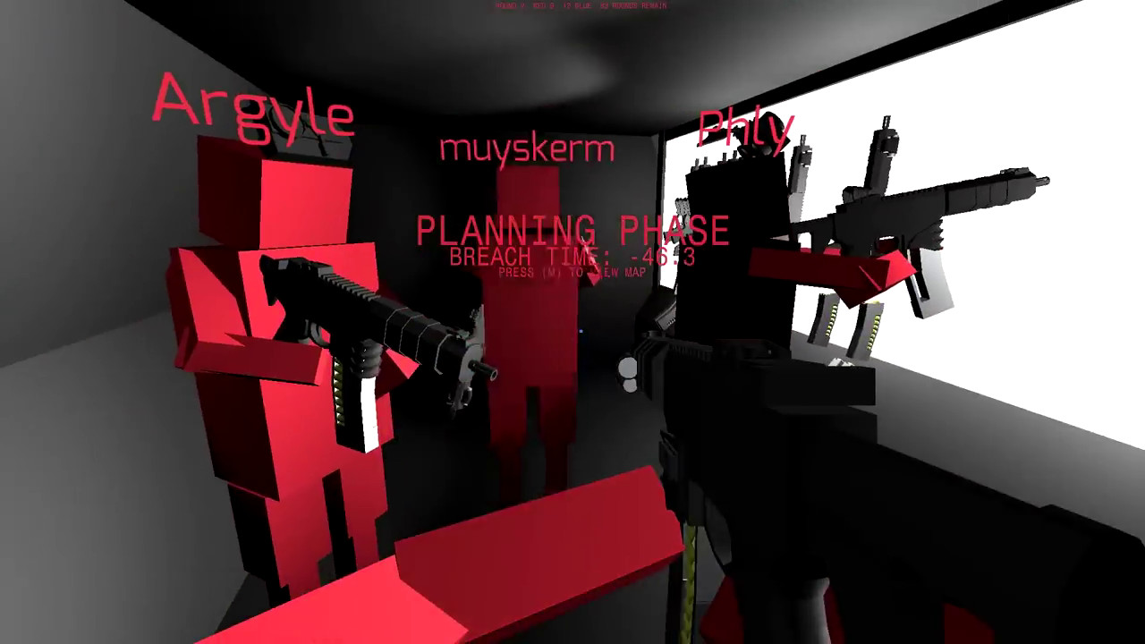
pyautogui.press('m')
pyautogui.press('m')
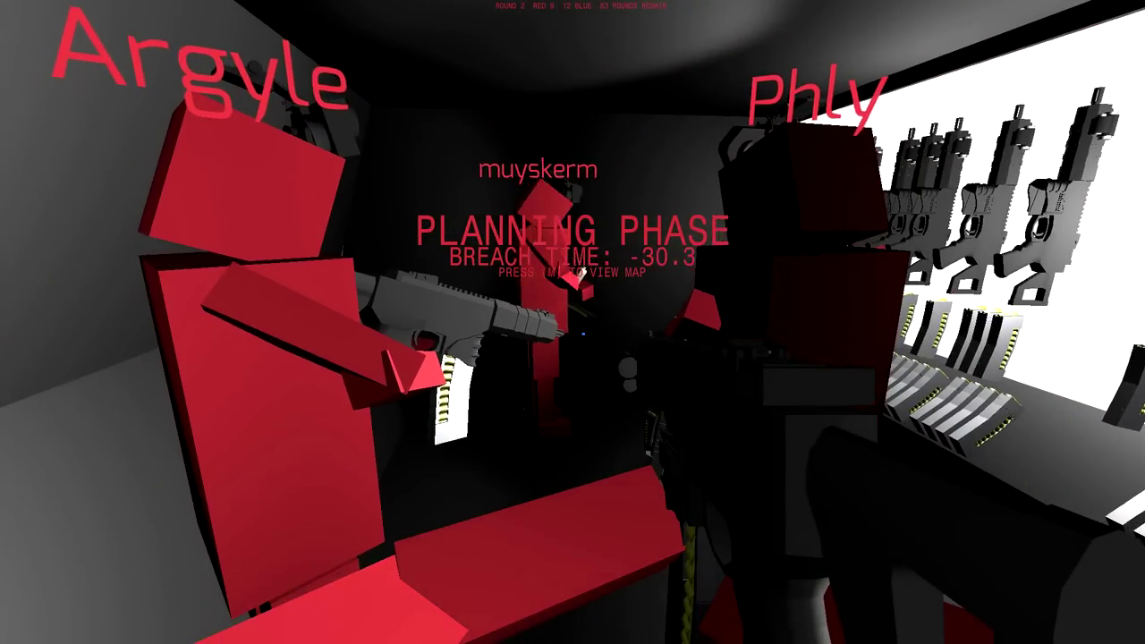
pyautogui.press('m')
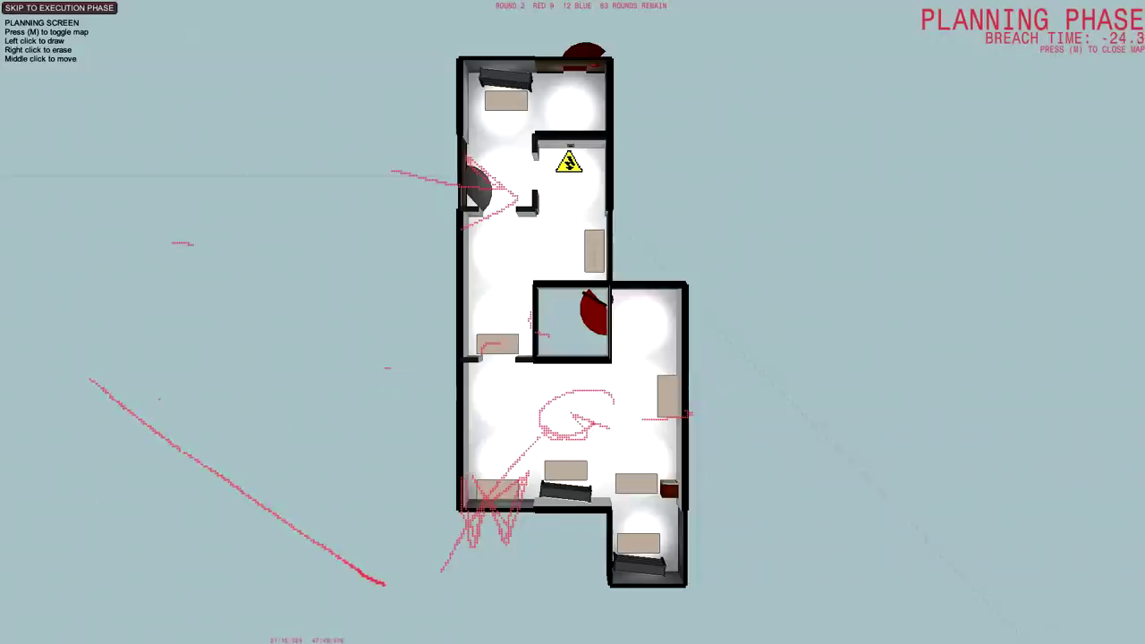
pyautogui.press('m')
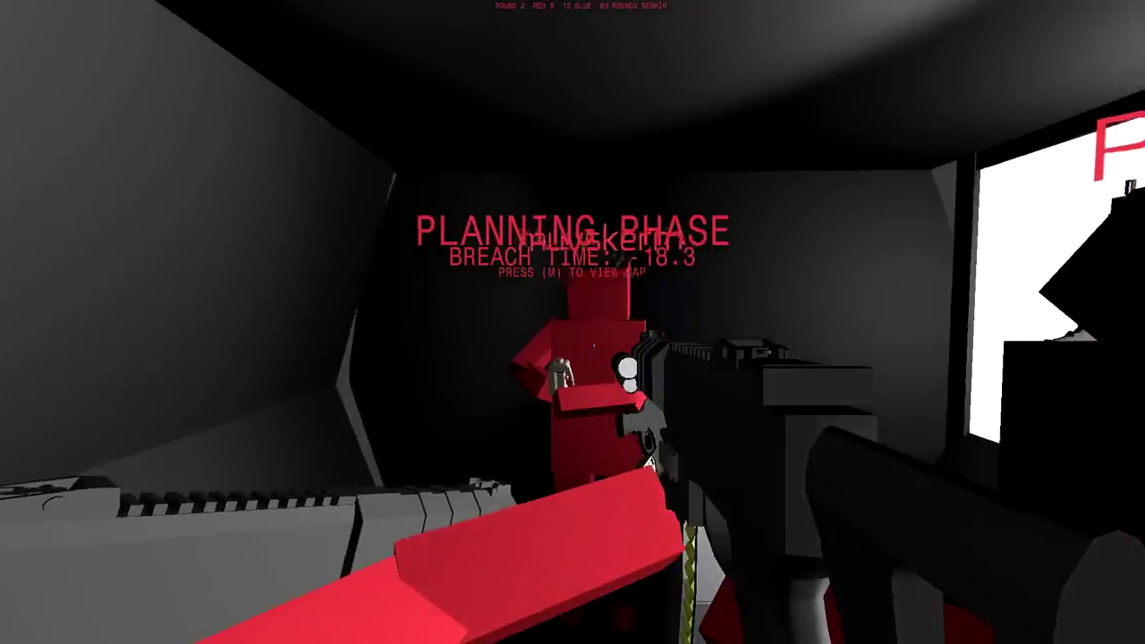
pyautogui.press('m')
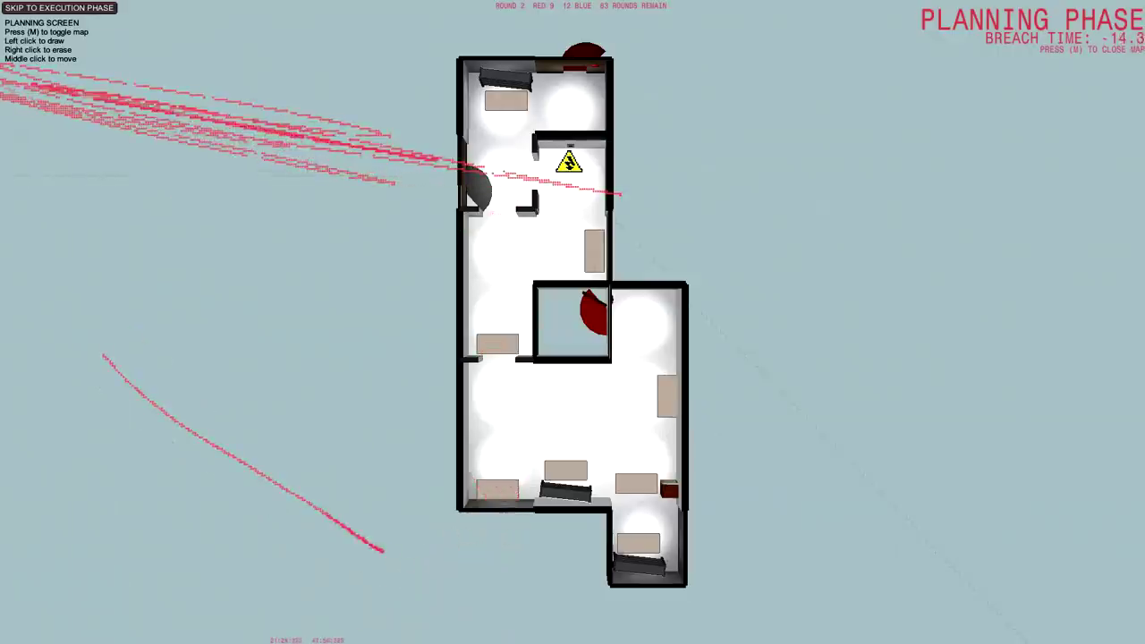
pyautogui.press('m')
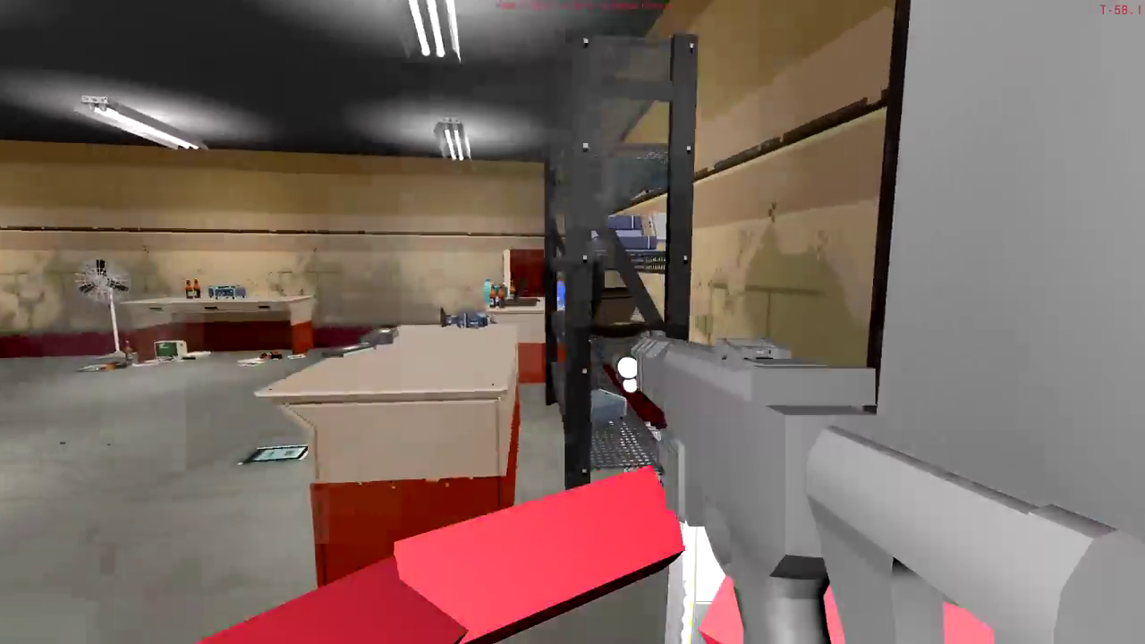
pyautogui.click(572, 322)
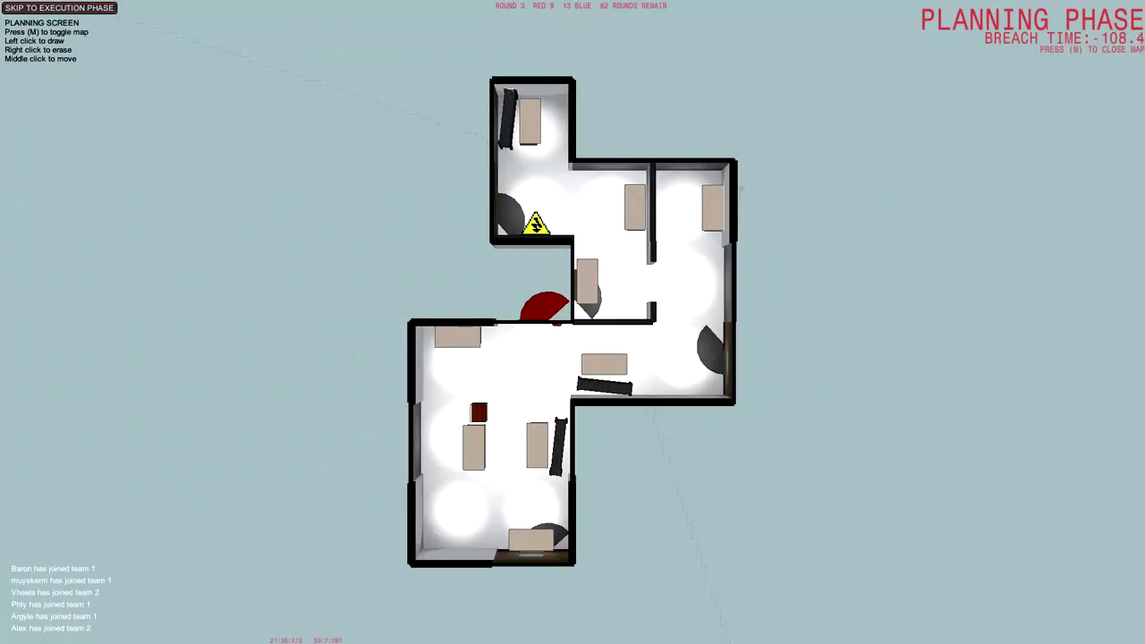
pyautogui.moveTo(540, 116); pyautogui.dragTo(581, 86)
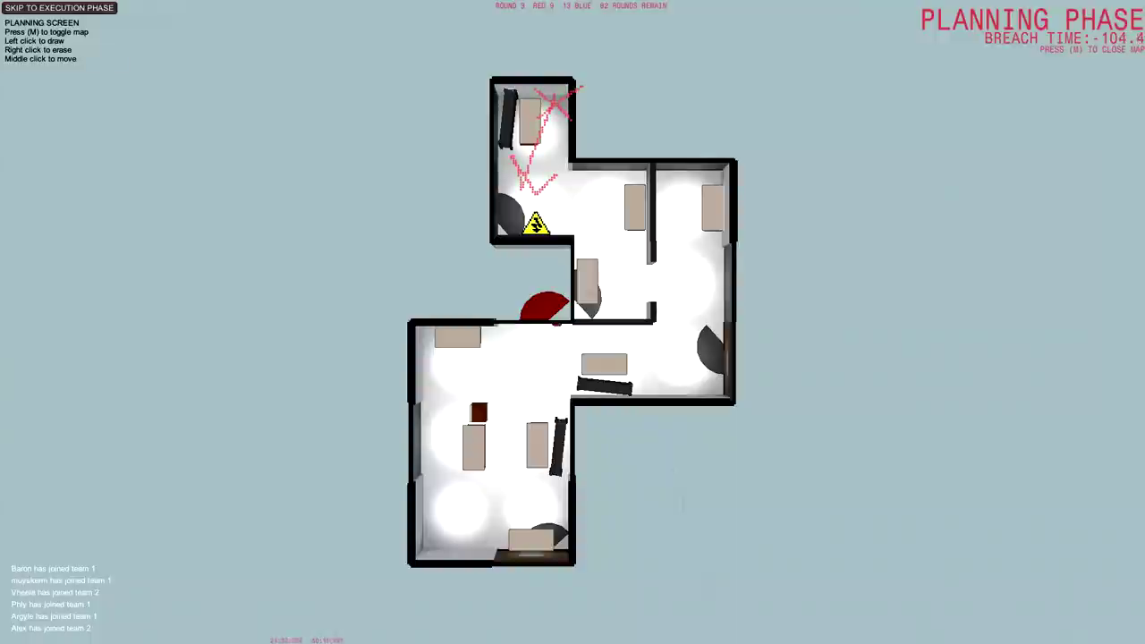
pyautogui.press('m')
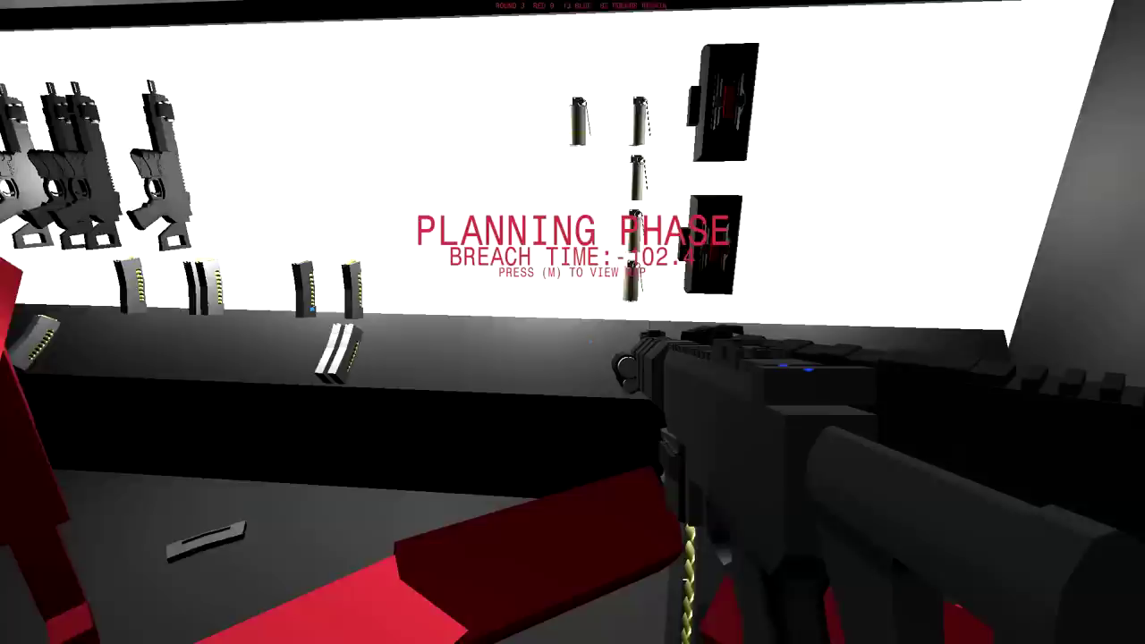
pyautogui.press('m')
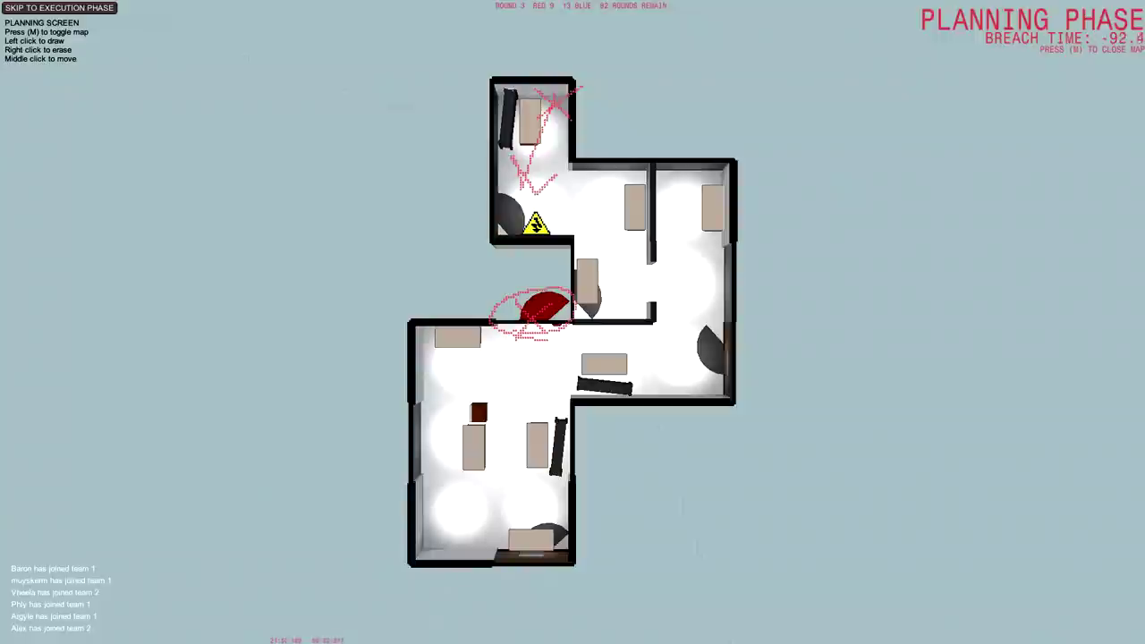
pyautogui.moveTo(463, 253); pyautogui.dragTo(598, 175)
pyautogui.moveTo(458, 203); pyautogui.dragTo(528, 207)
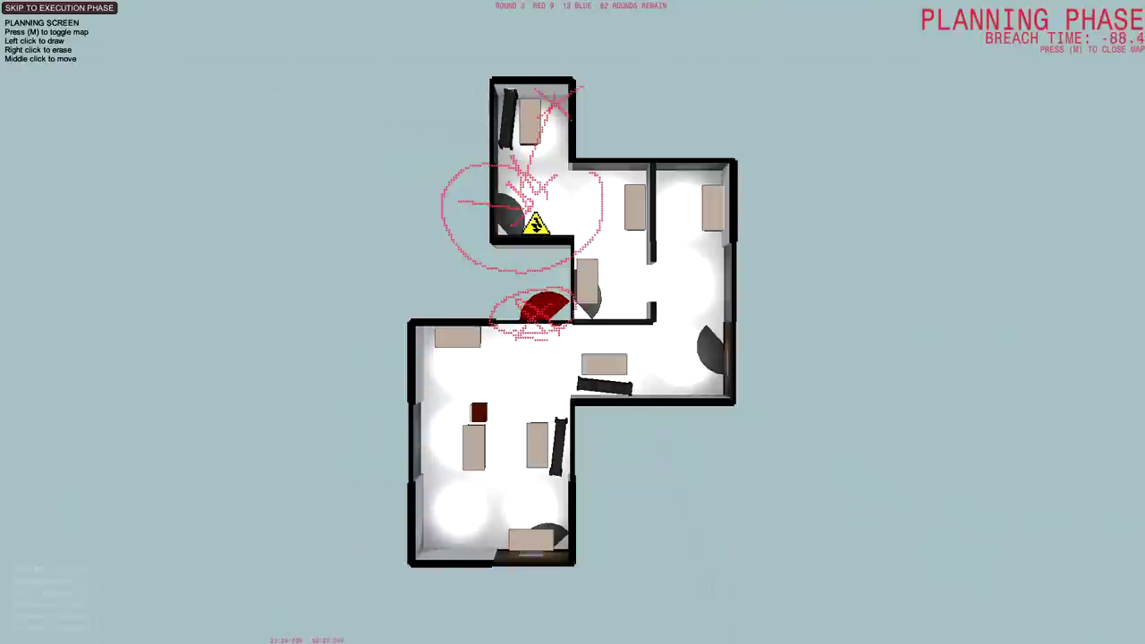
pyautogui.moveTo(387, 215); pyautogui.dragTo(392, 230)
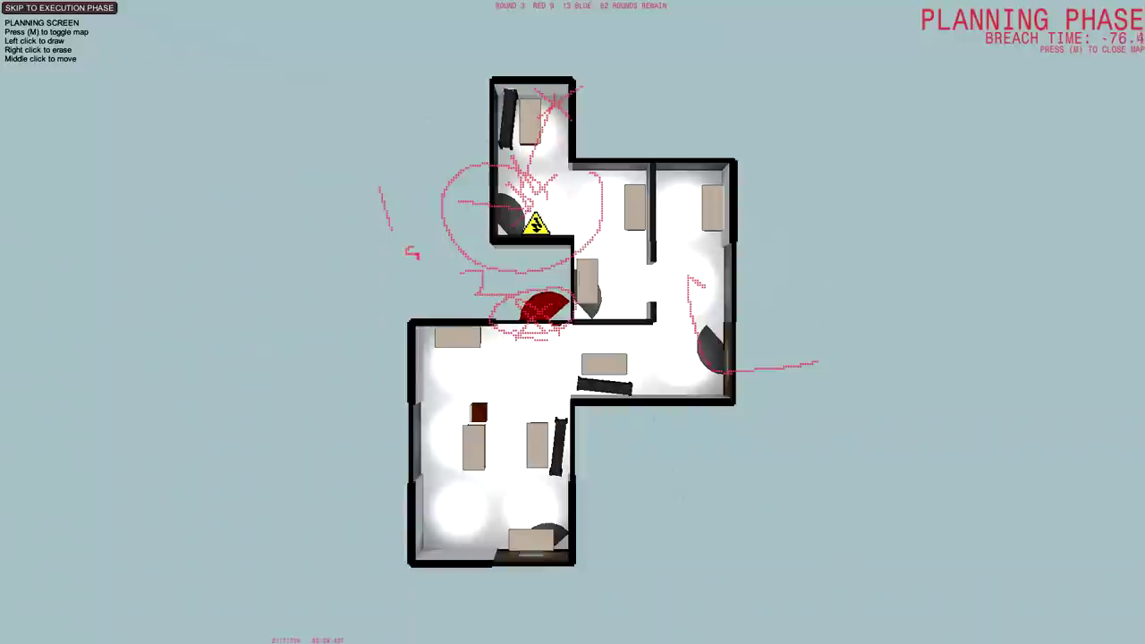
pyautogui.moveTo(407, 255); pyautogui.dragTo(430, 240)
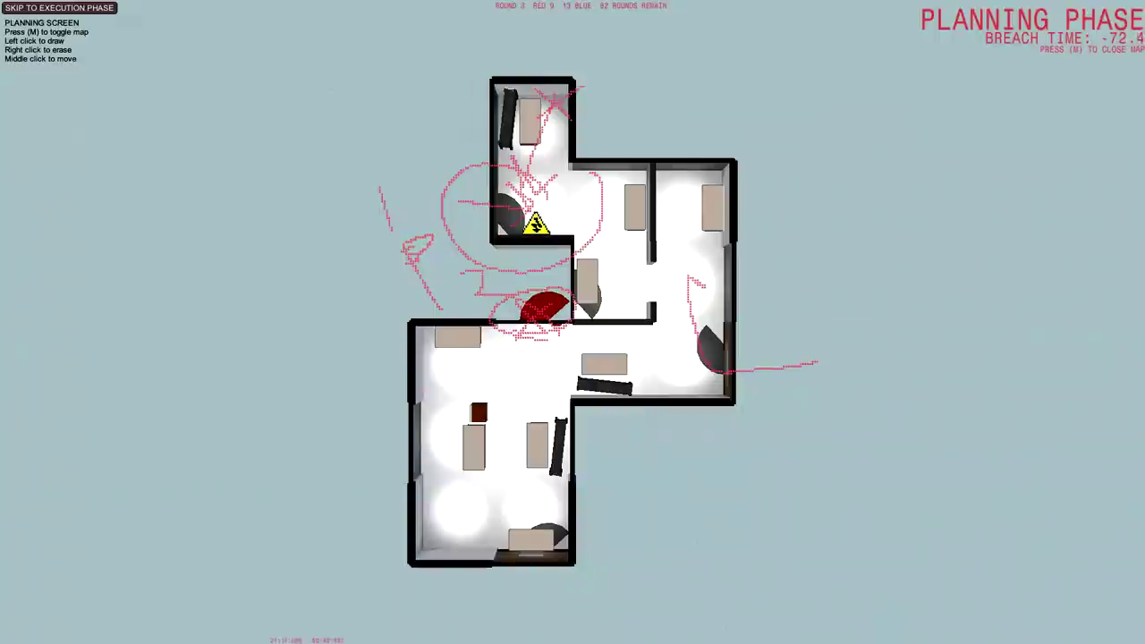
pyautogui.press('m')
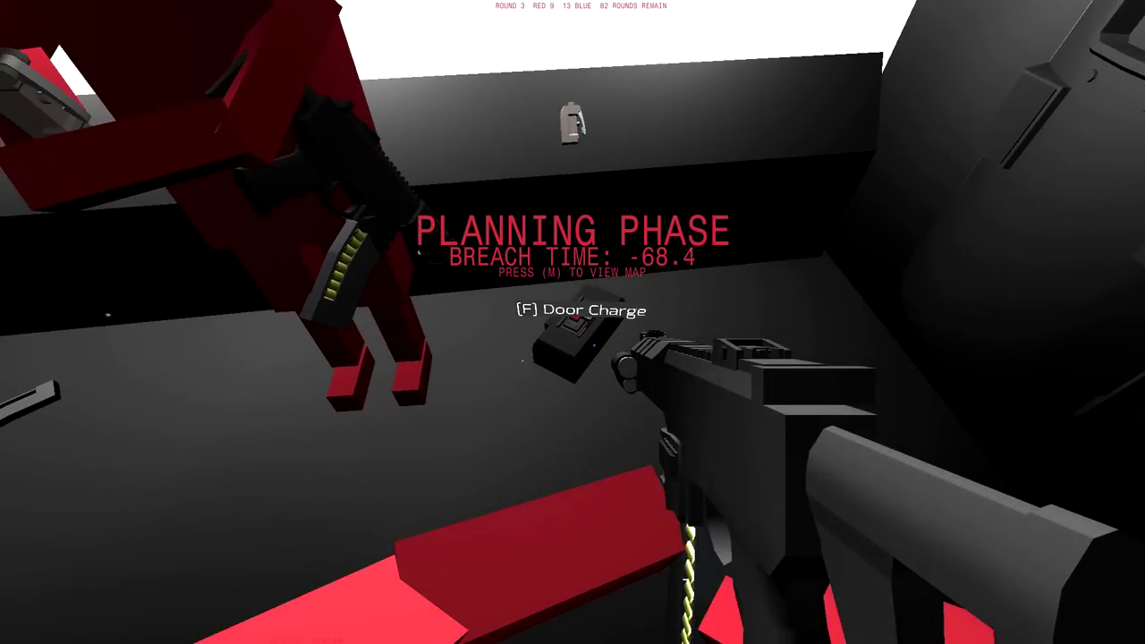
pyautogui.press('f')
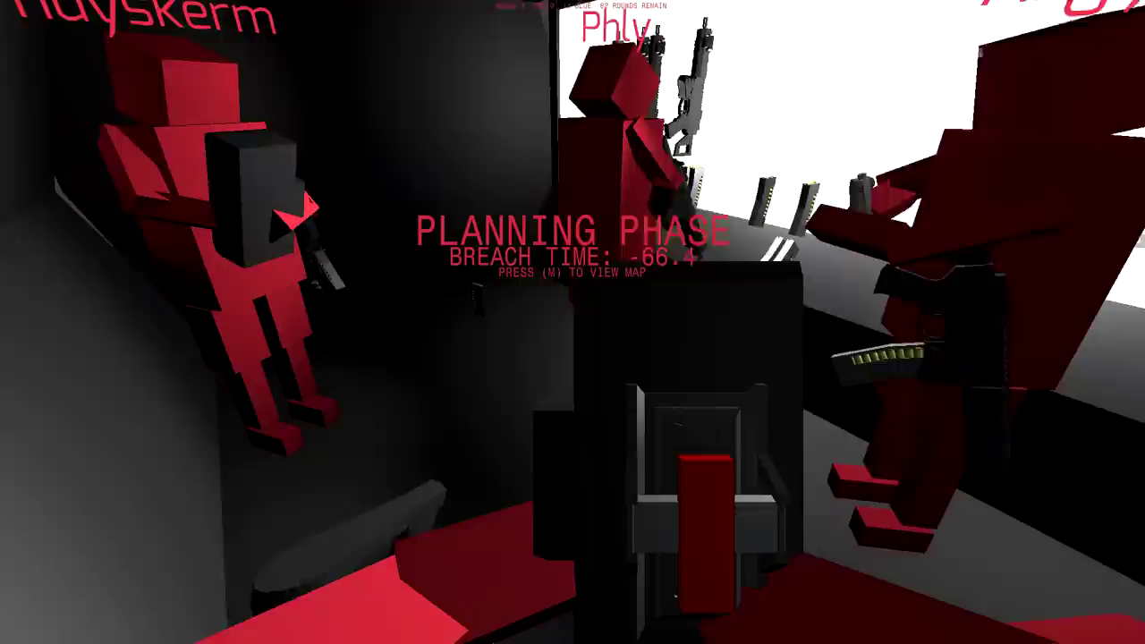
pyautogui.press('m')
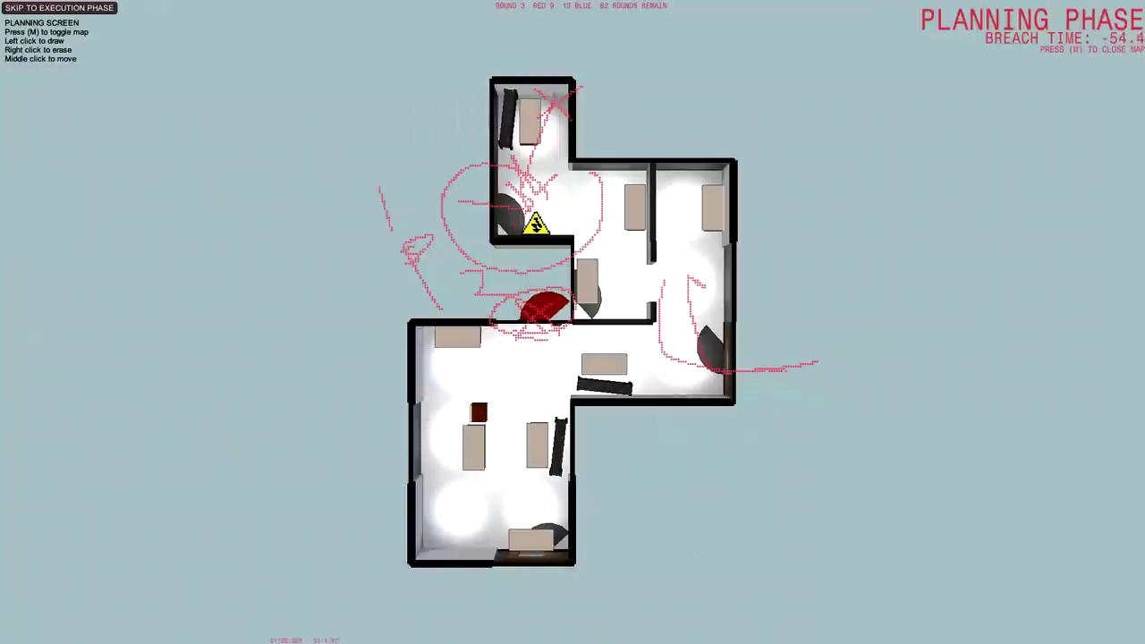
pyautogui.press('m')
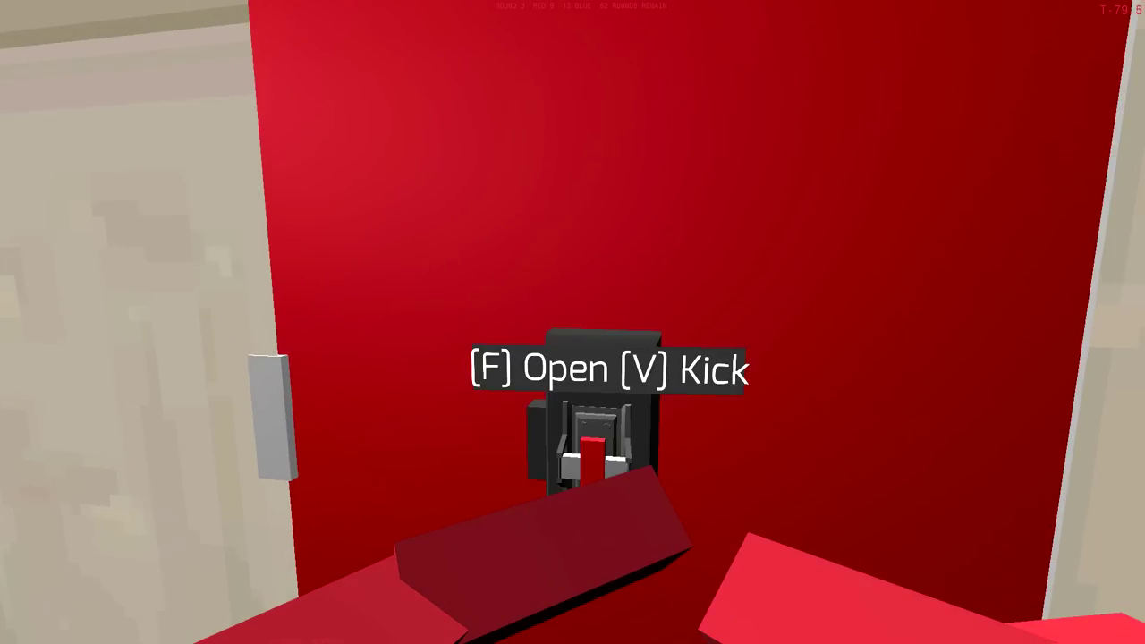
pyautogui.press('f')
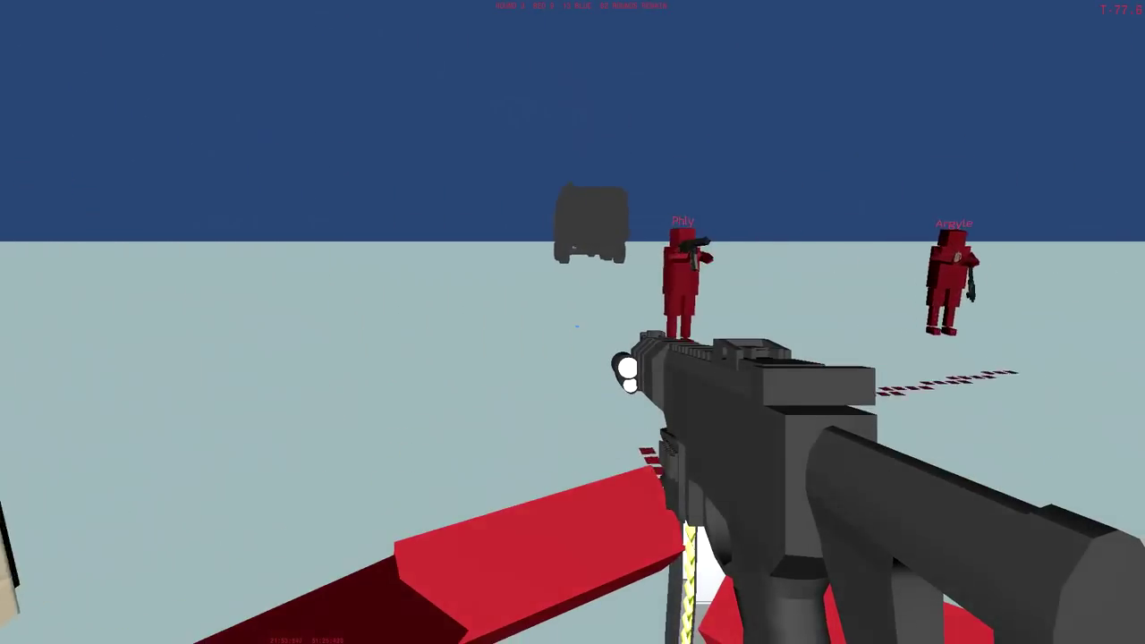
pyautogui.press('m')
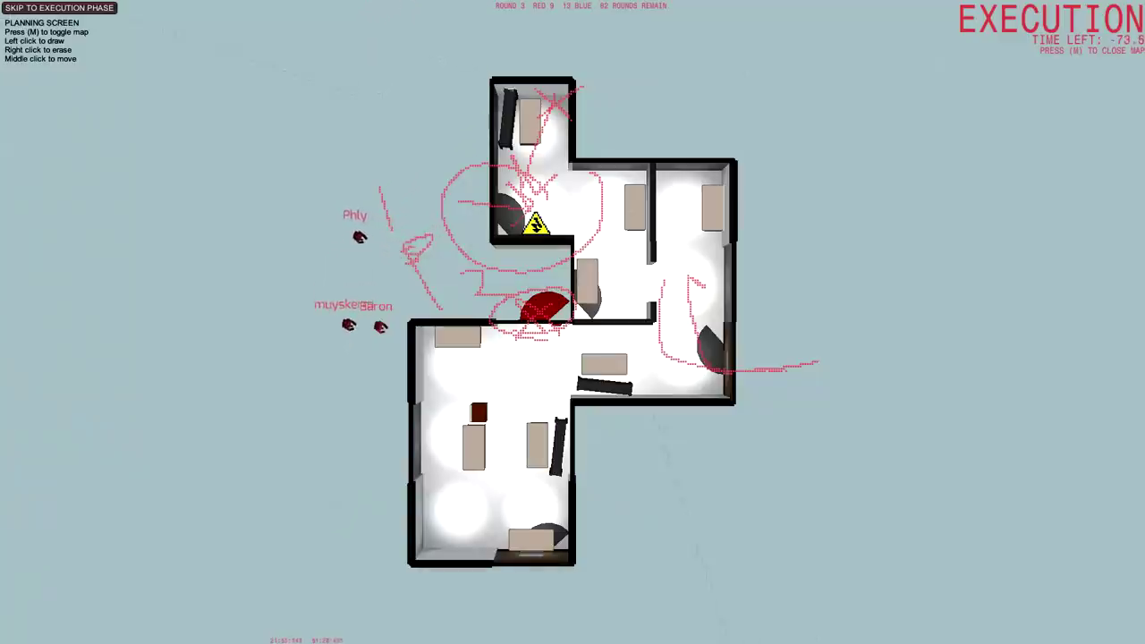
pyautogui.press('m')
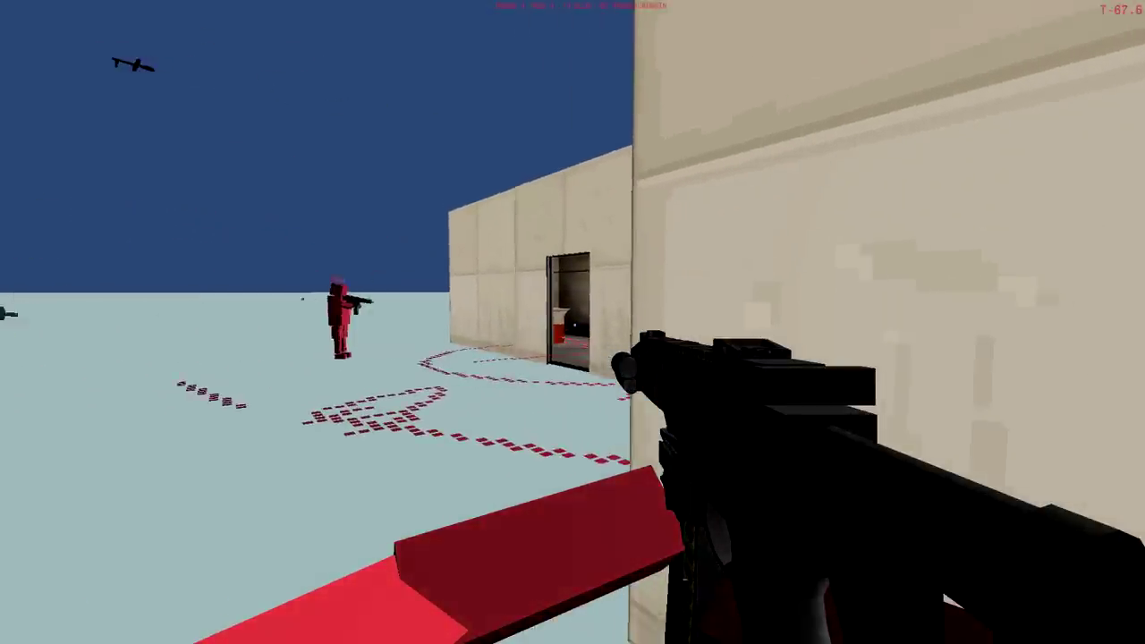
pyautogui.press('w')
pyautogui.press('w')
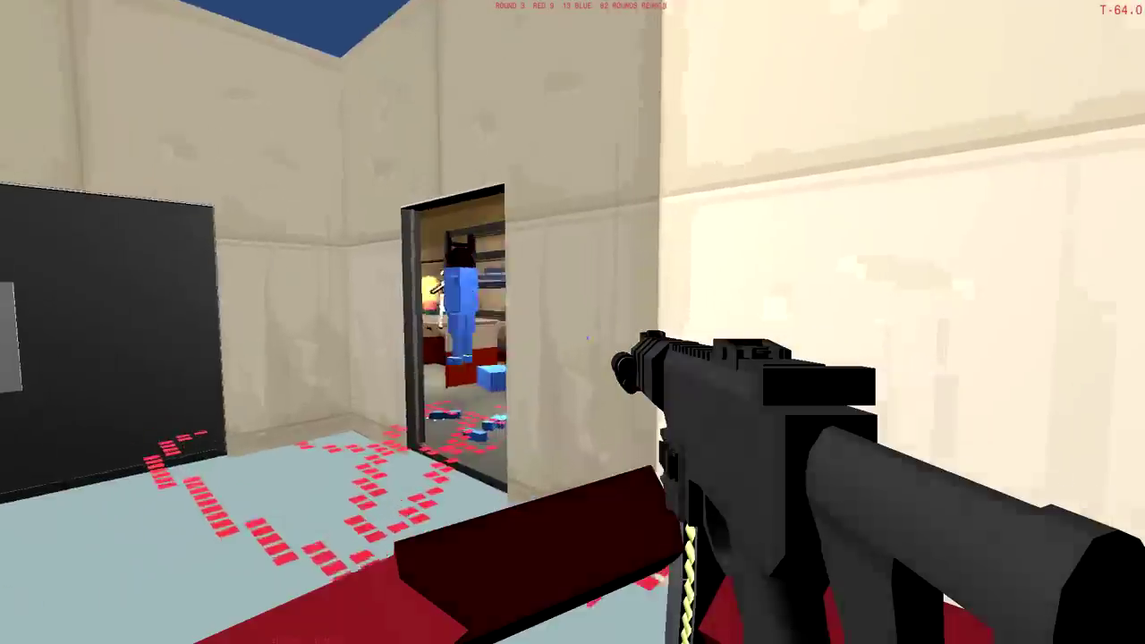
pyautogui.moveTo(573, 322); pyautogui.dragTo(573, 322)
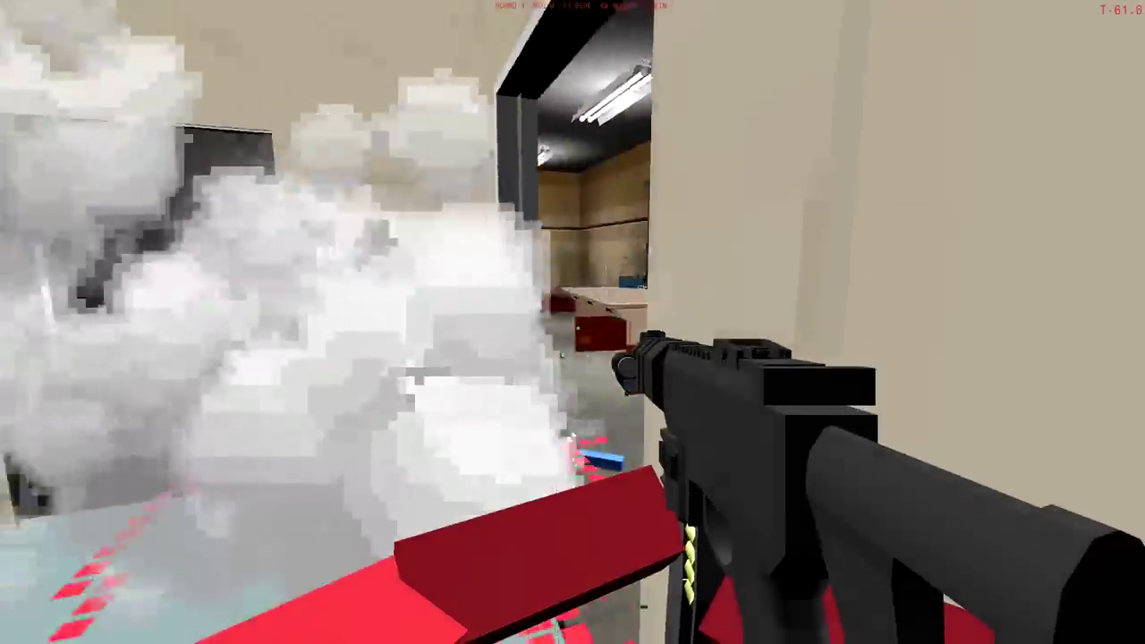
pyautogui.press('w')
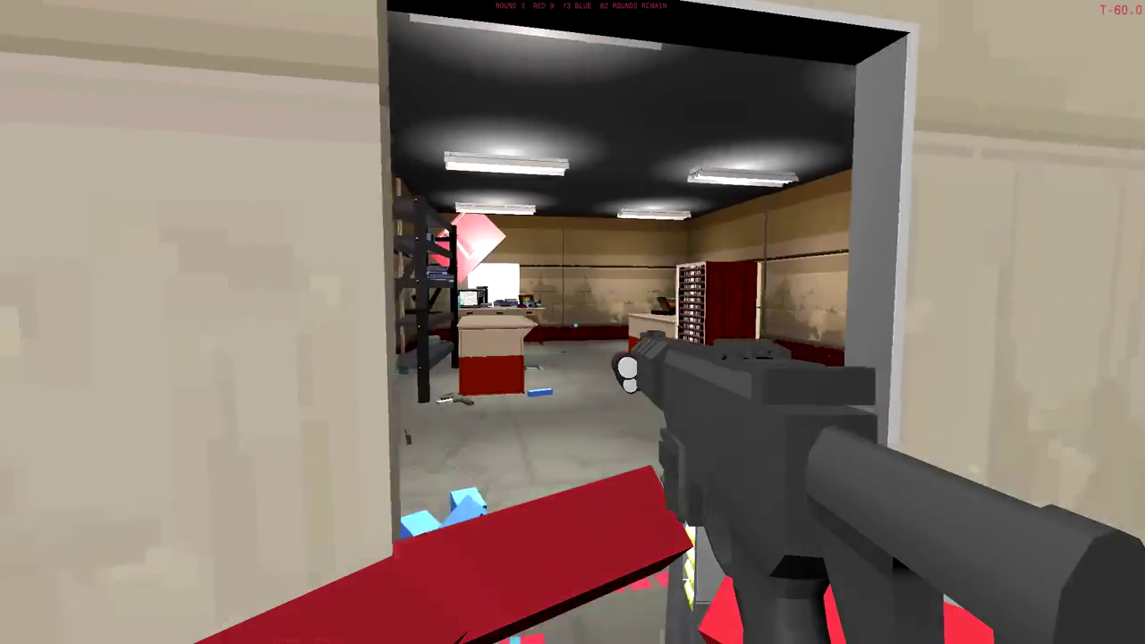
pyautogui.press('w')
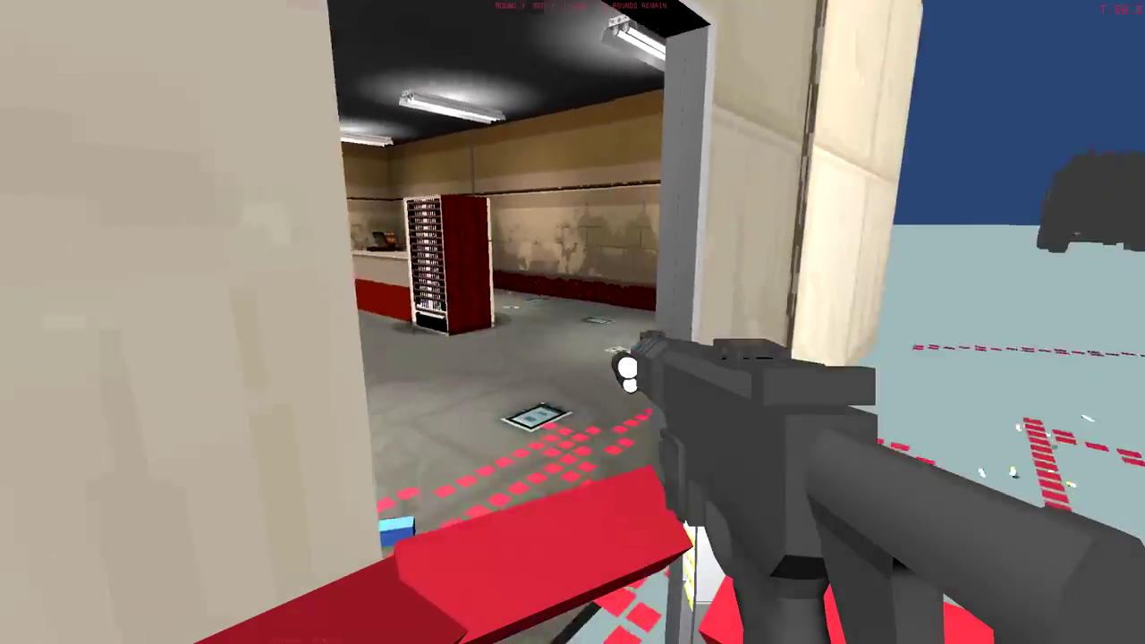
pyautogui.press('w')
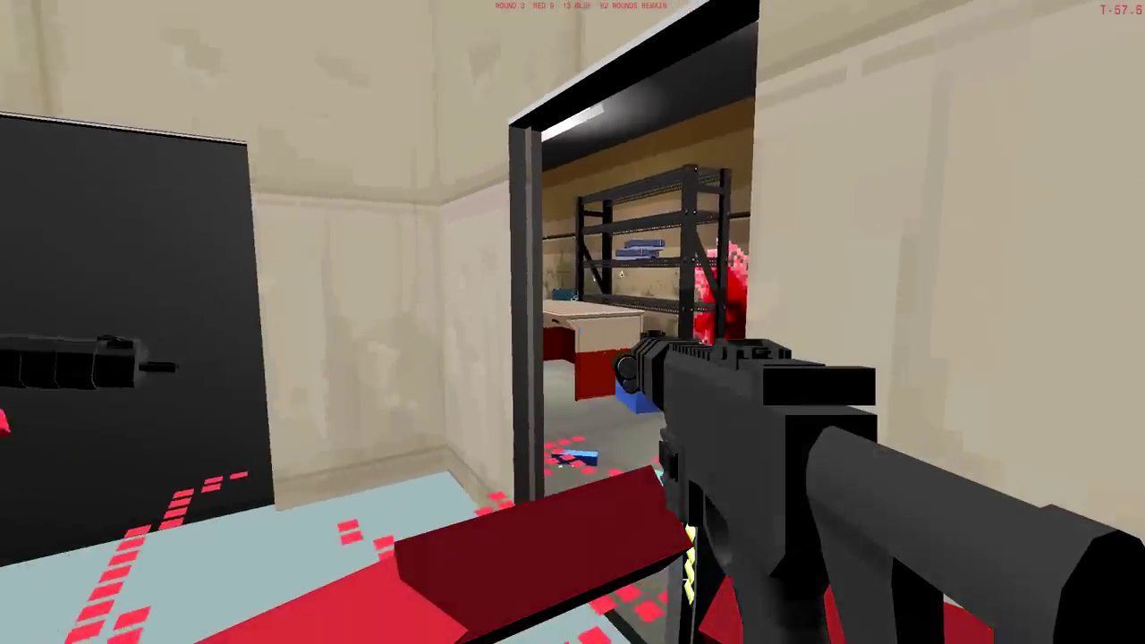
pyautogui.press('w')
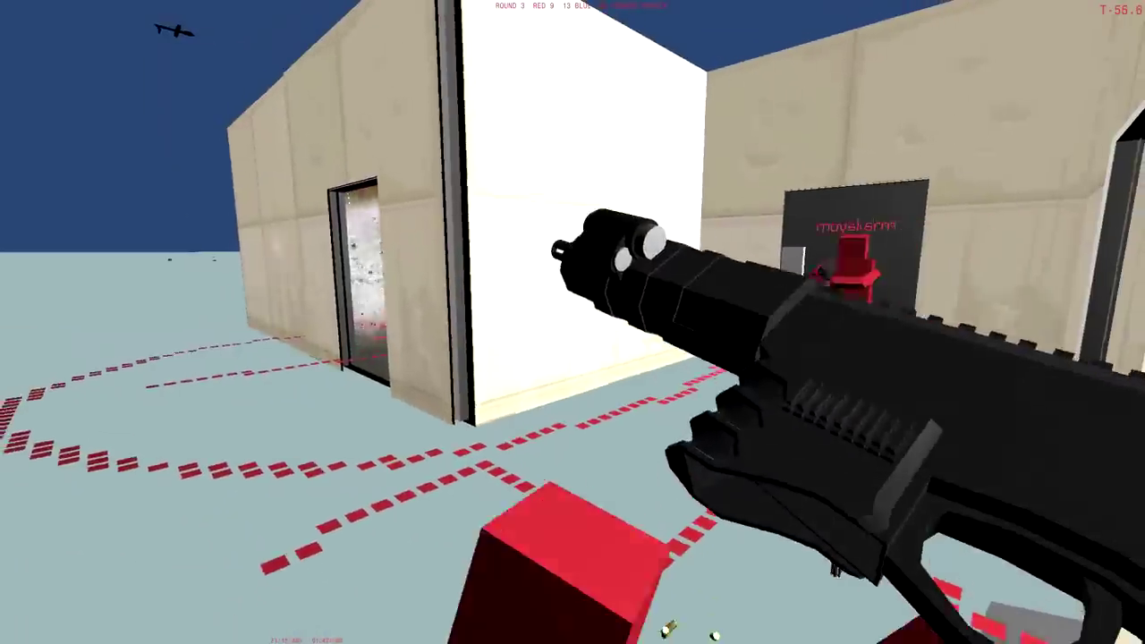
pyautogui.press('w')
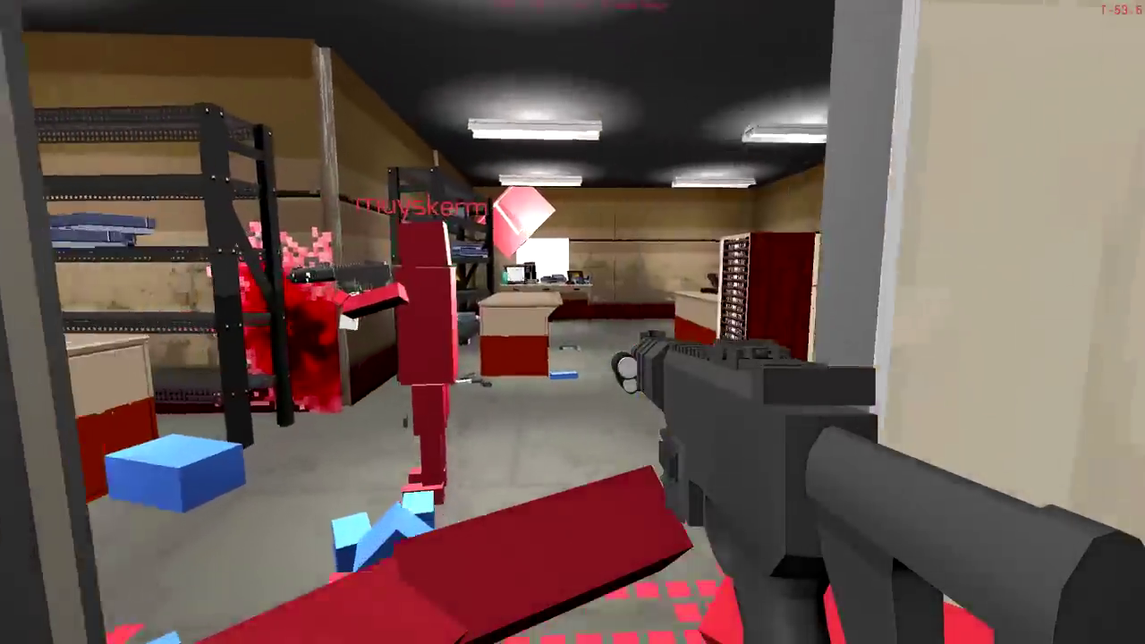
pyautogui.press('w')
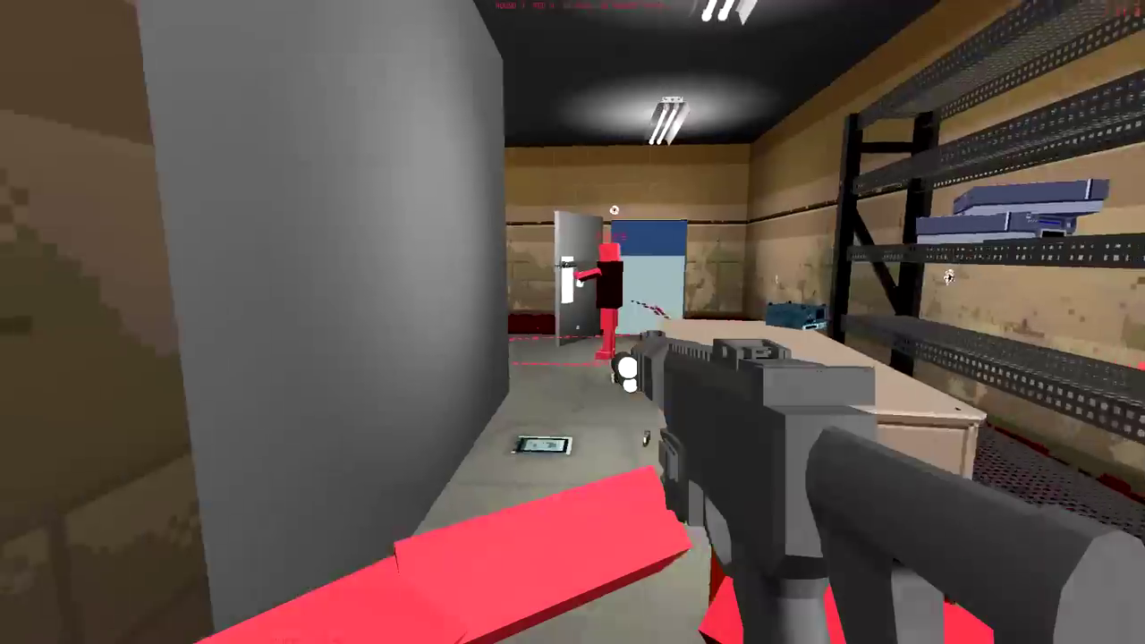
pyautogui.click(573, 322)
pyautogui.press('w')
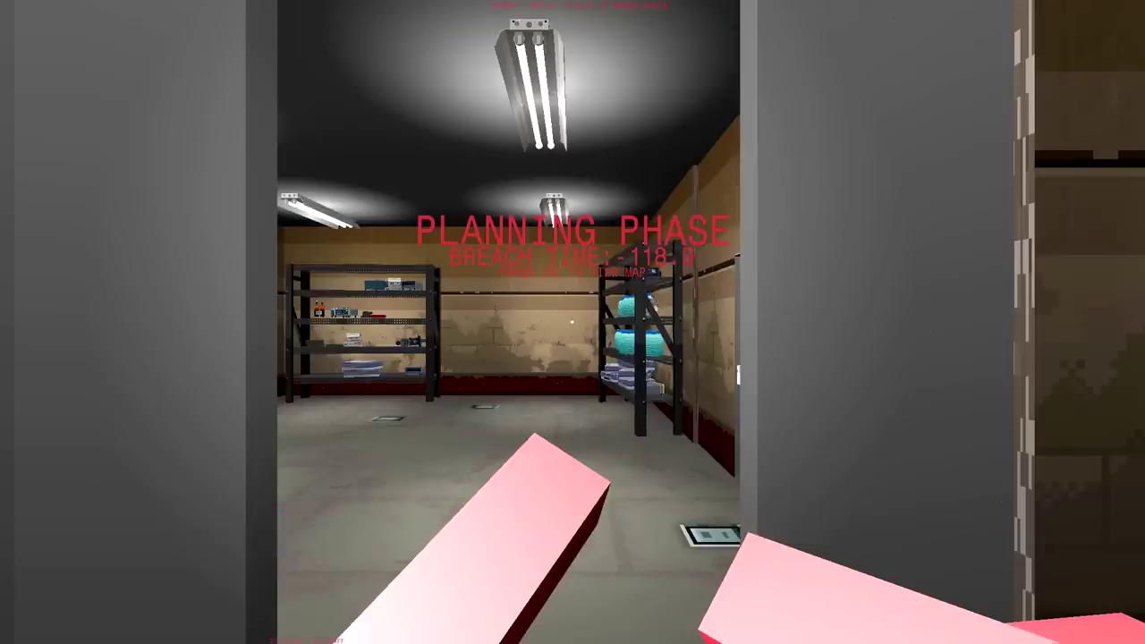
pyautogui.press('w')
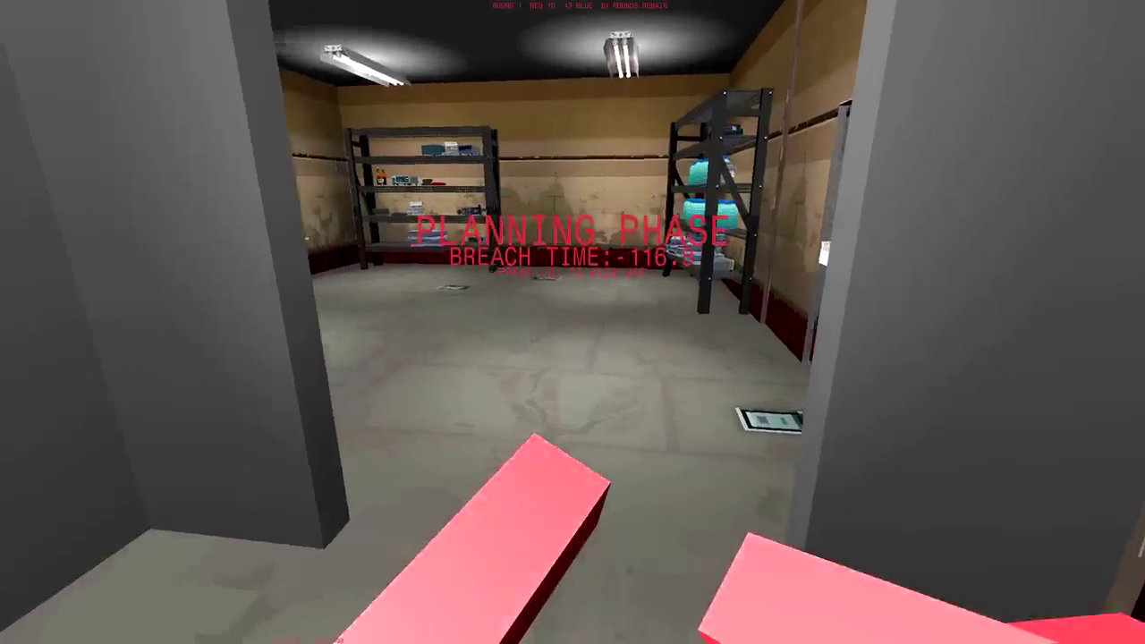
pyautogui.press('w')
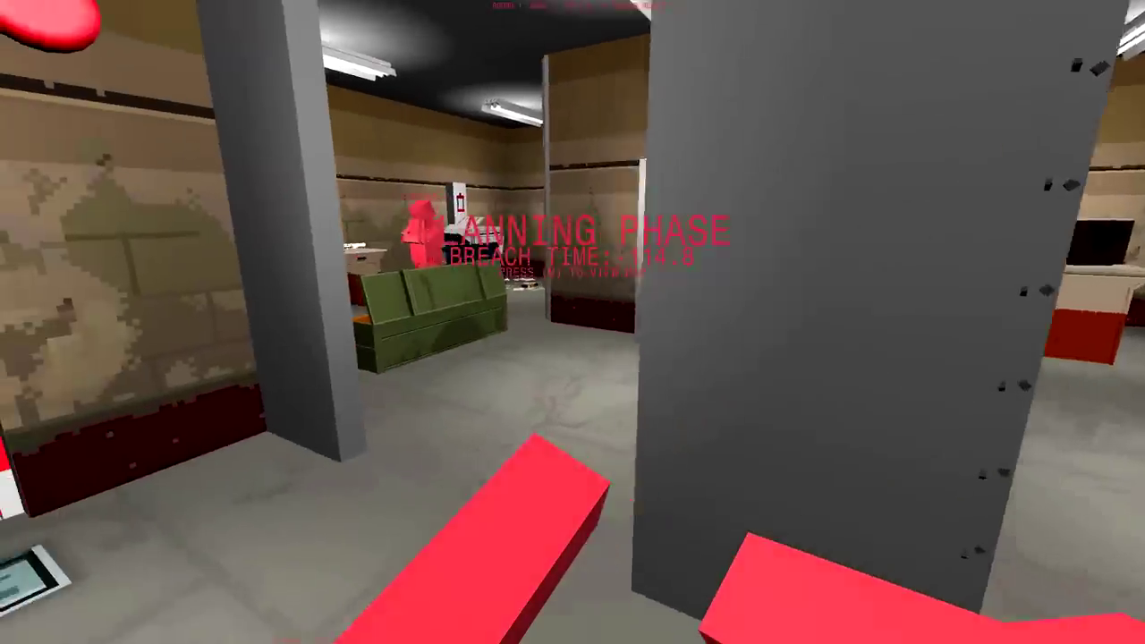
pyautogui.press('w')
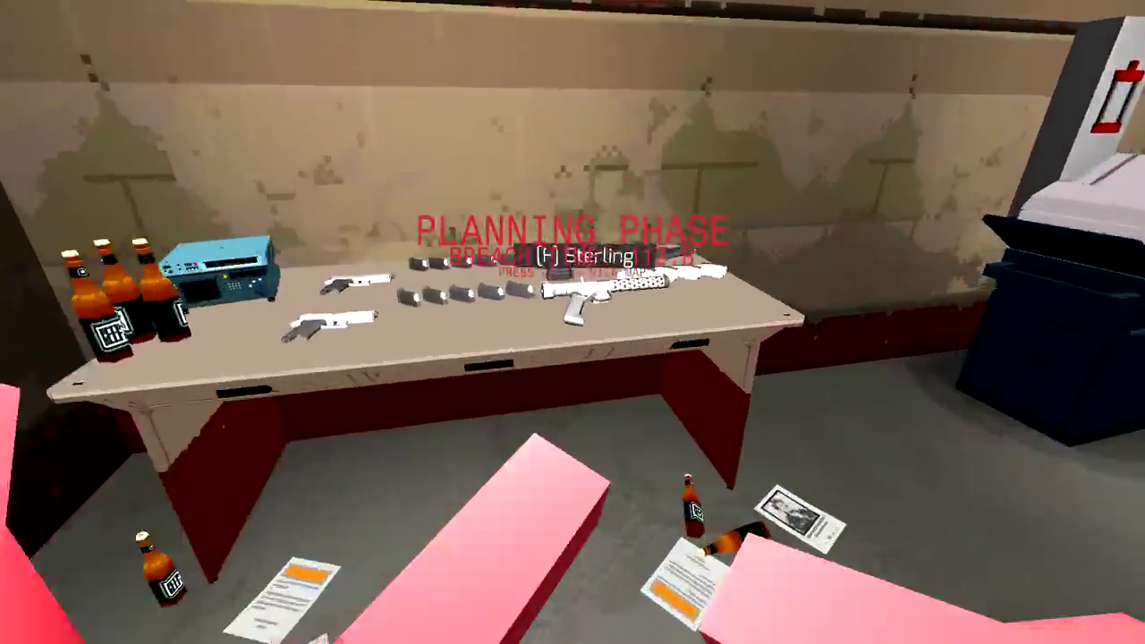
pyautogui.press('f')
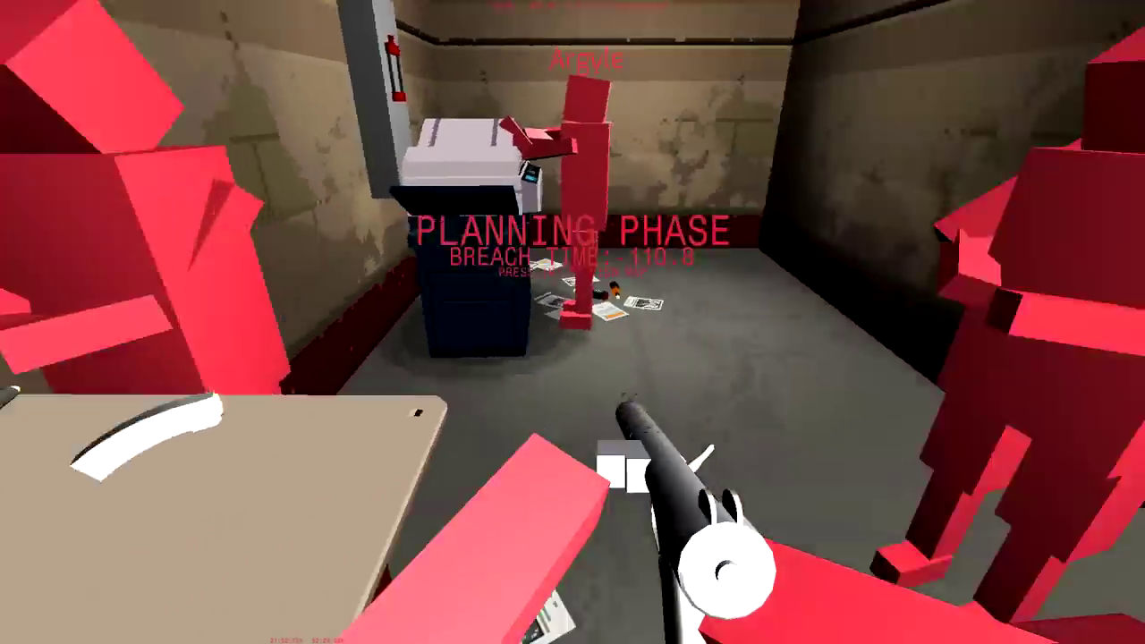
pyautogui.press('w')
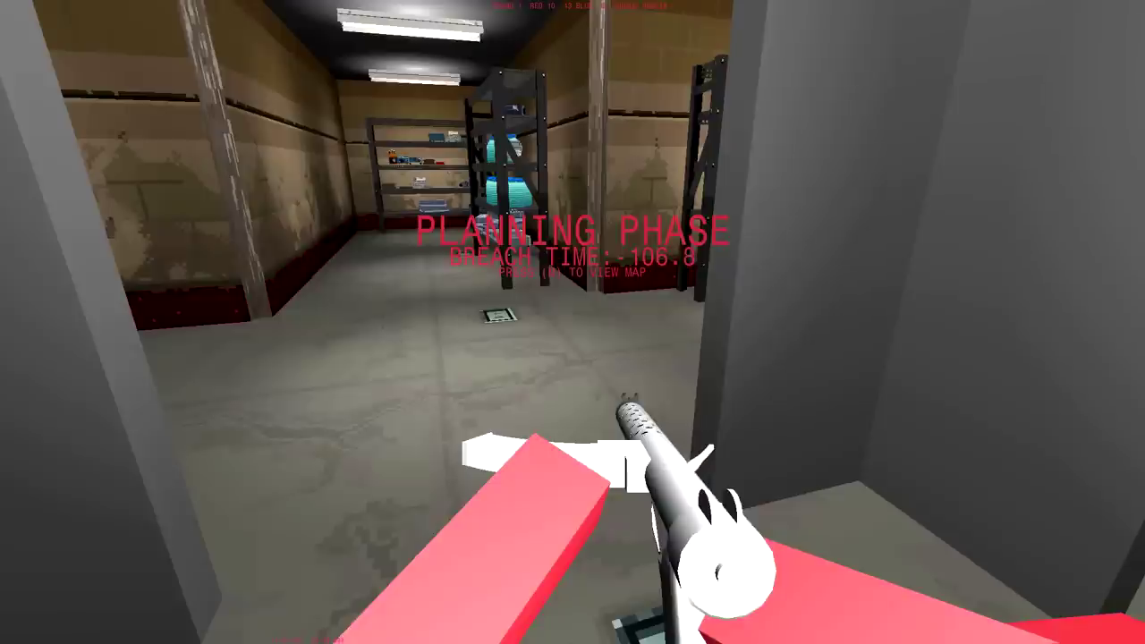
pyautogui.press('m')
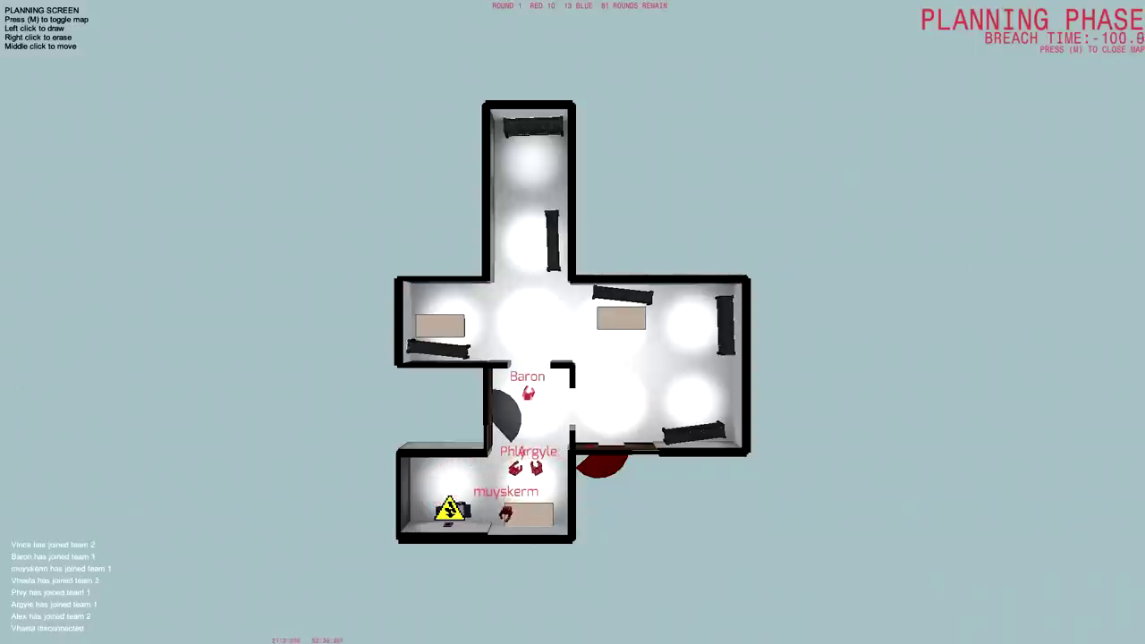
pyautogui.press('m')
pyautogui.press('w')
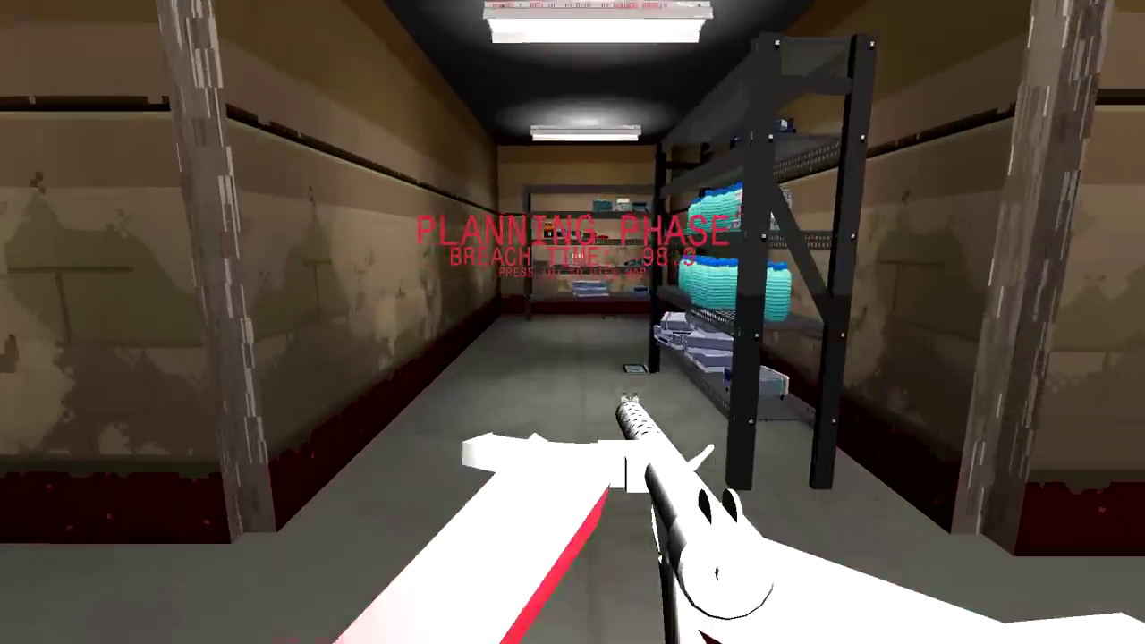
pyautogui.press('w')
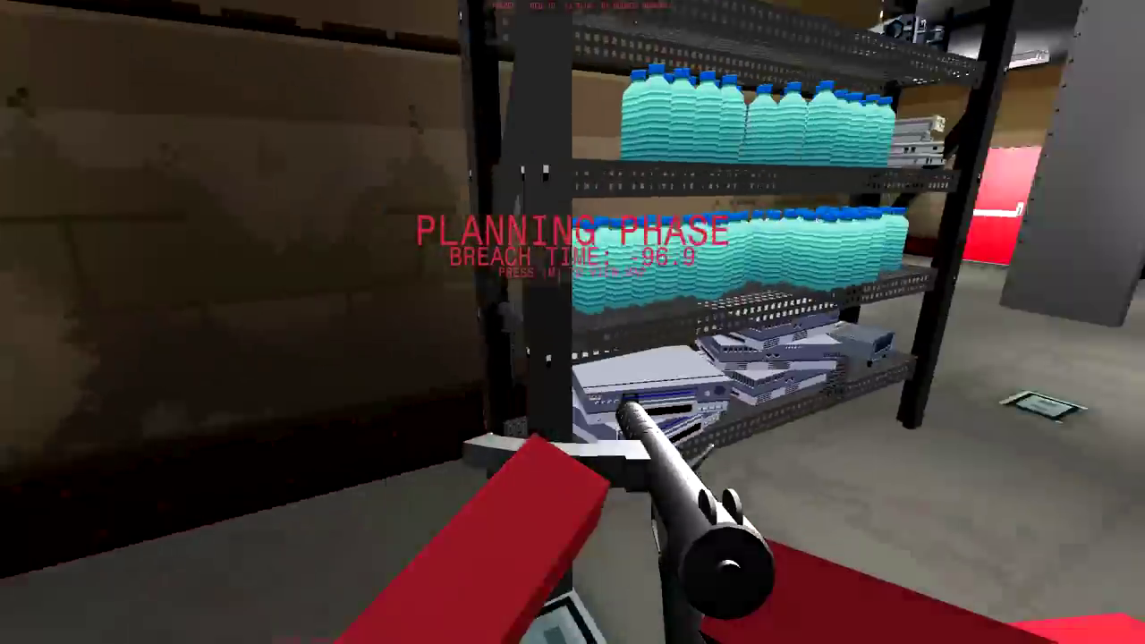
pyautogui.press('w')
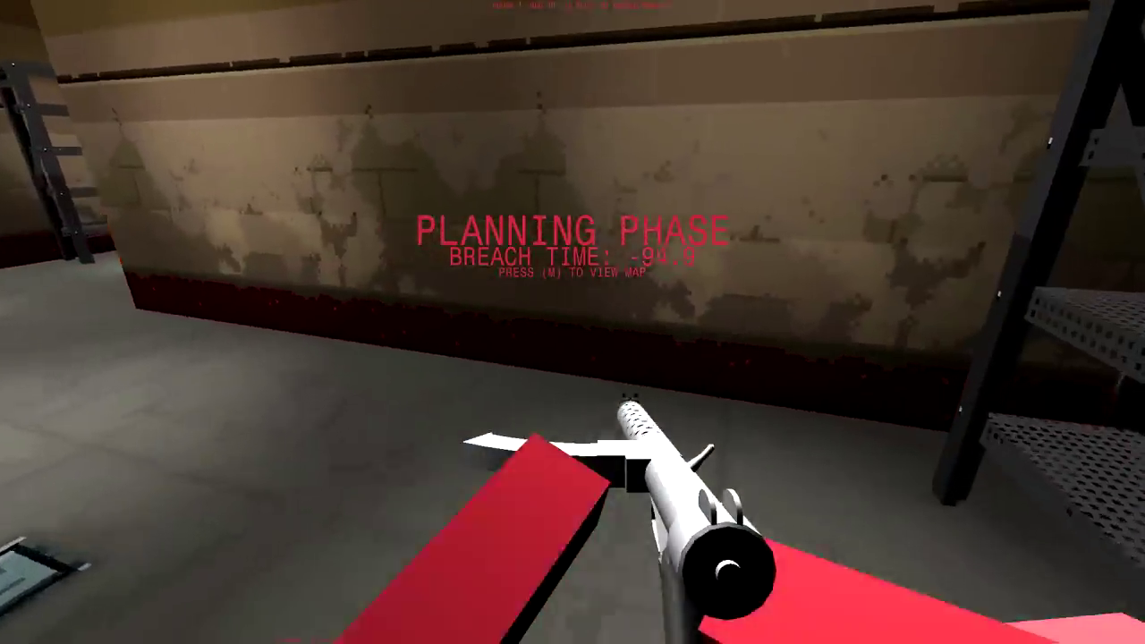
pyautogui.press('w')
pyautogui.press('m')
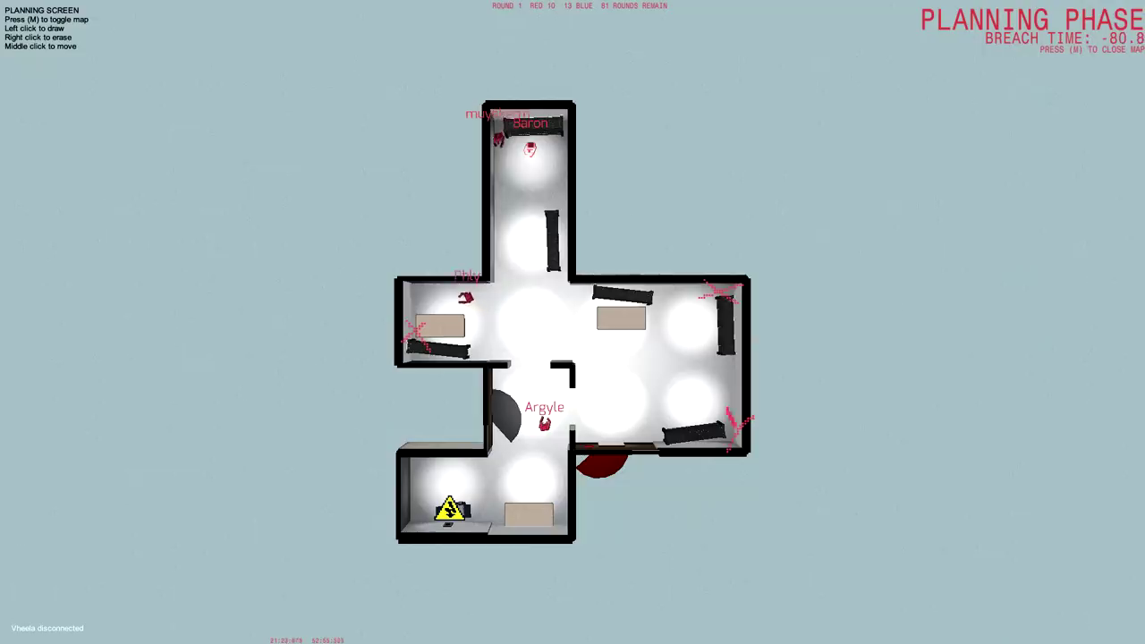
pyautogui.press('m')
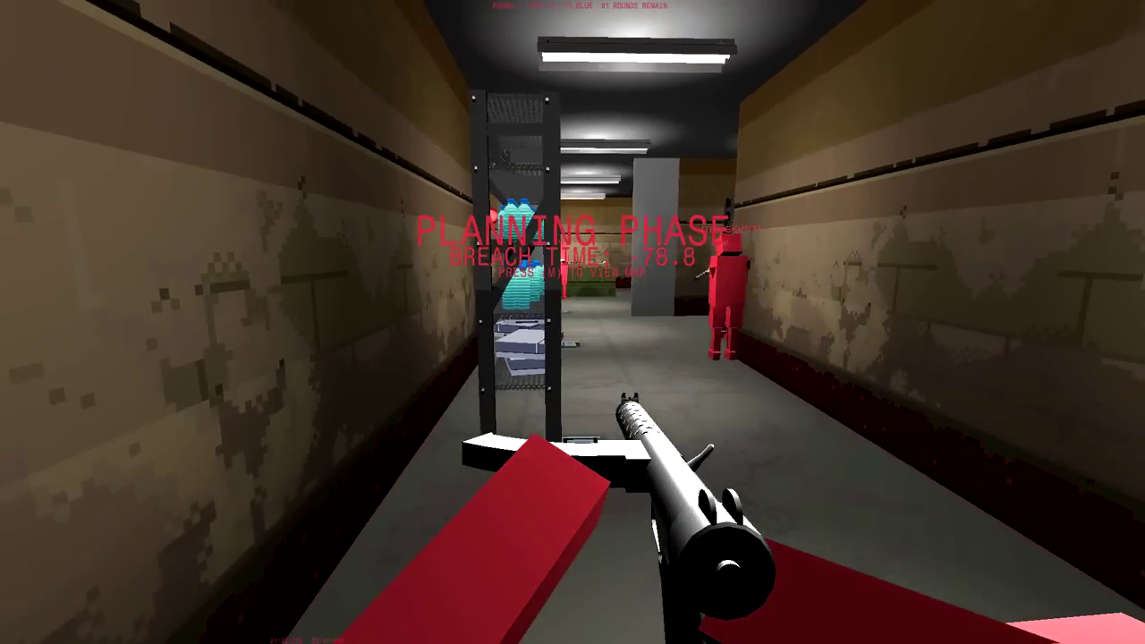
pyautogui.press('w')
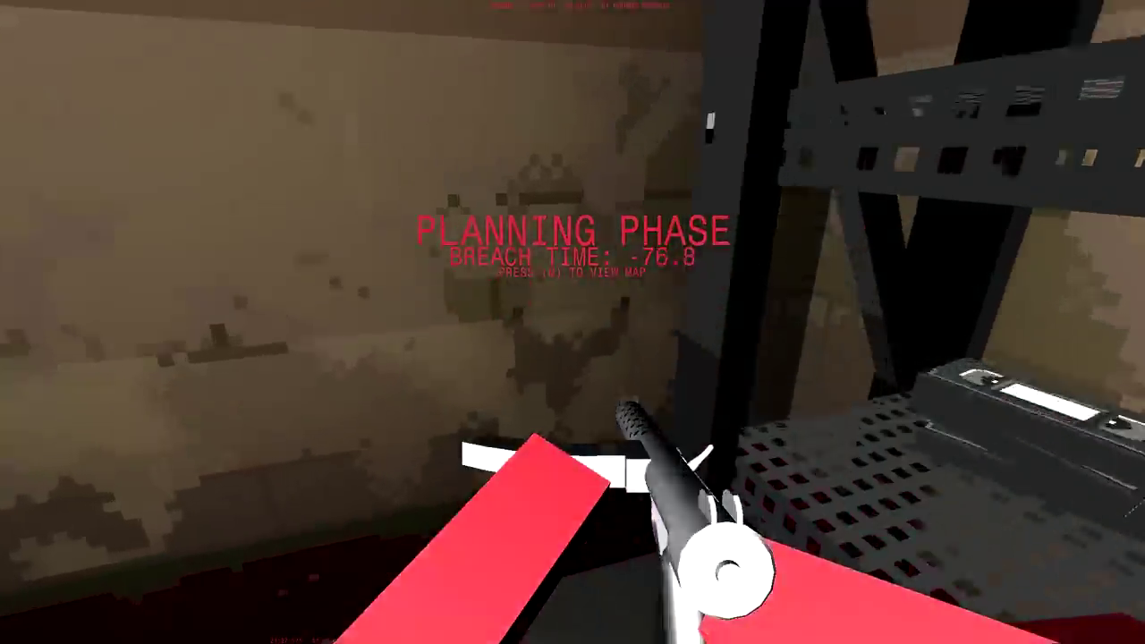
pyautogui.press('w')
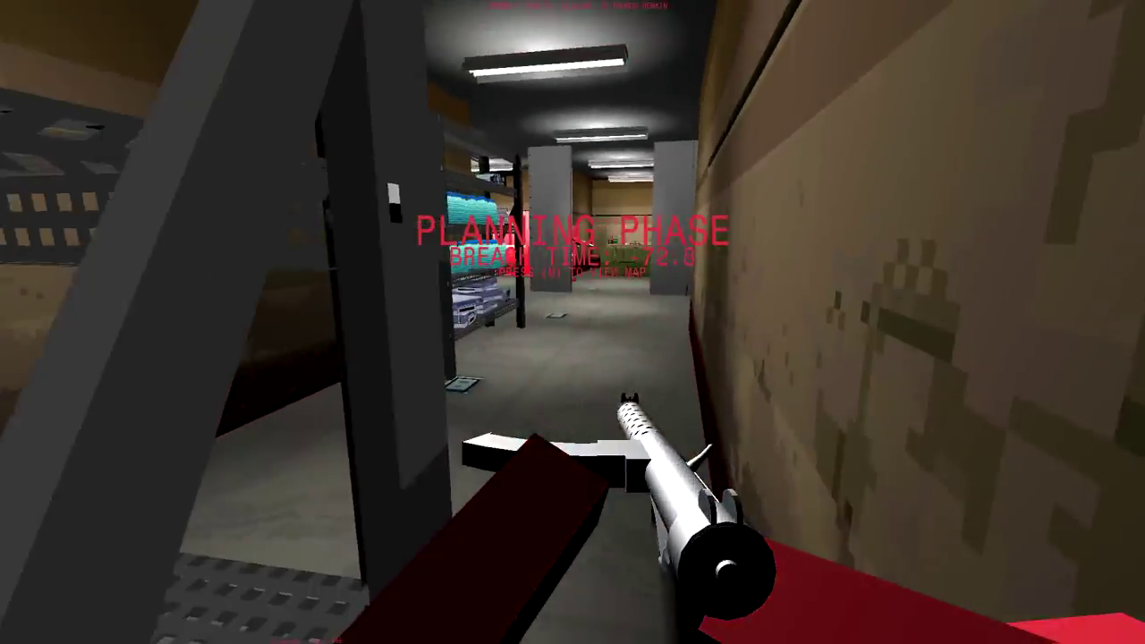
pyautogui.press('w')
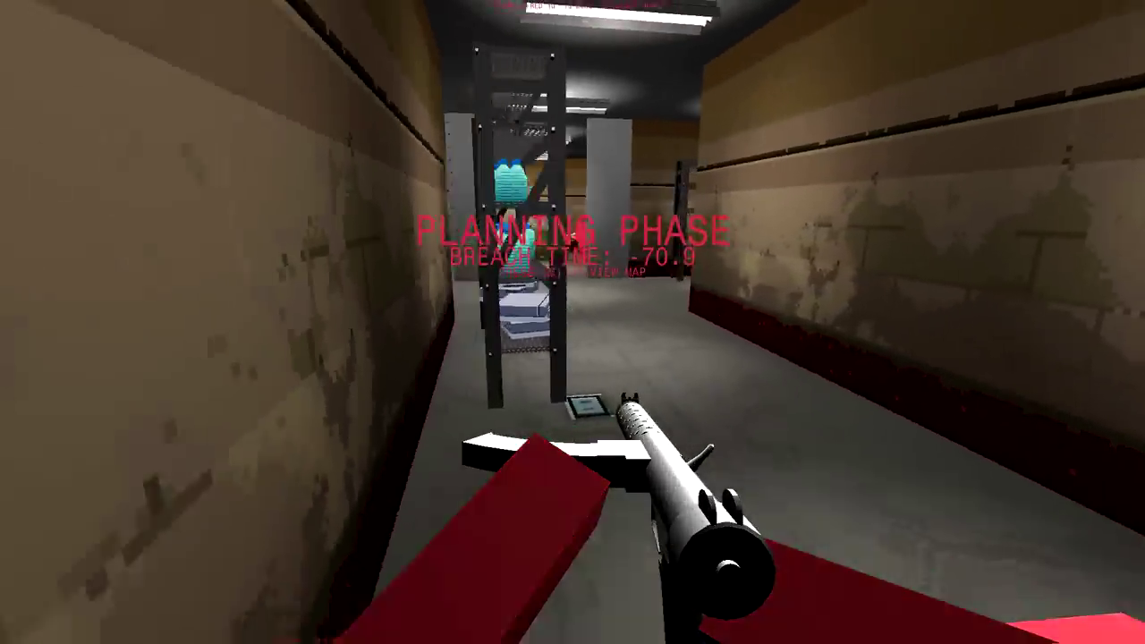
pyautogui.press('w')
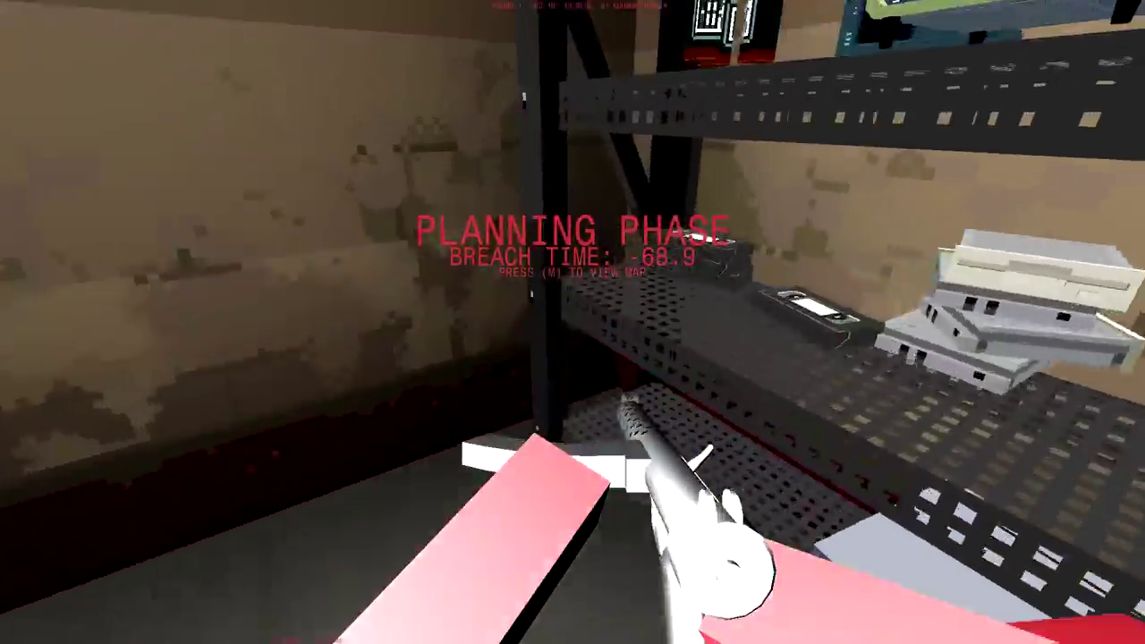
pyautogui.rightClick(572, 322)
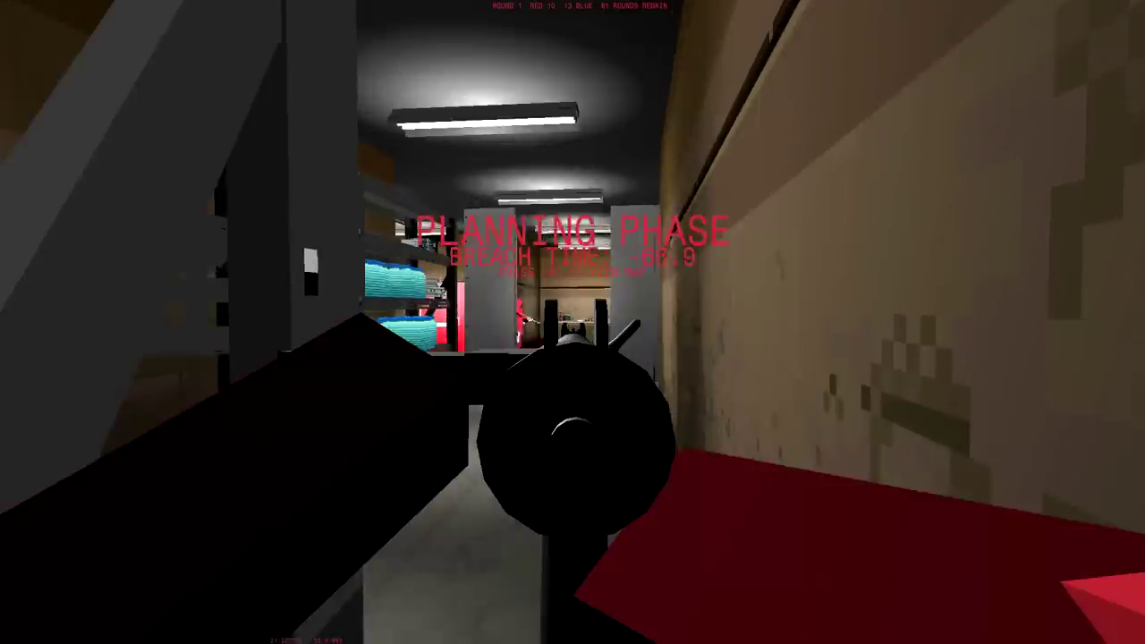
pyautogui.press('m')
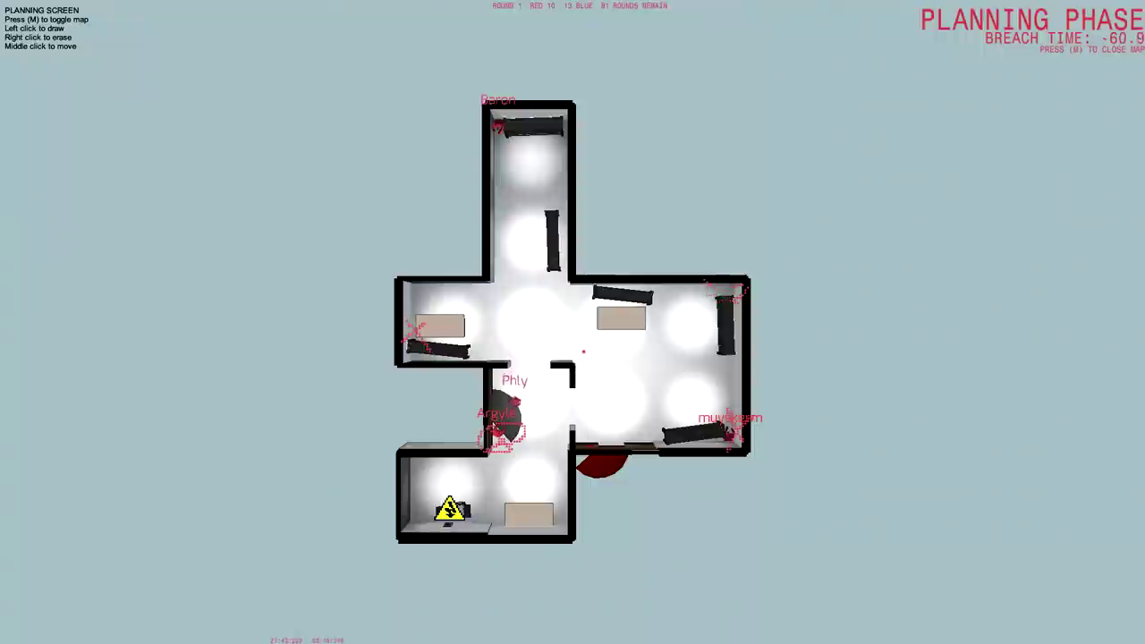
pyautogui.press('m')
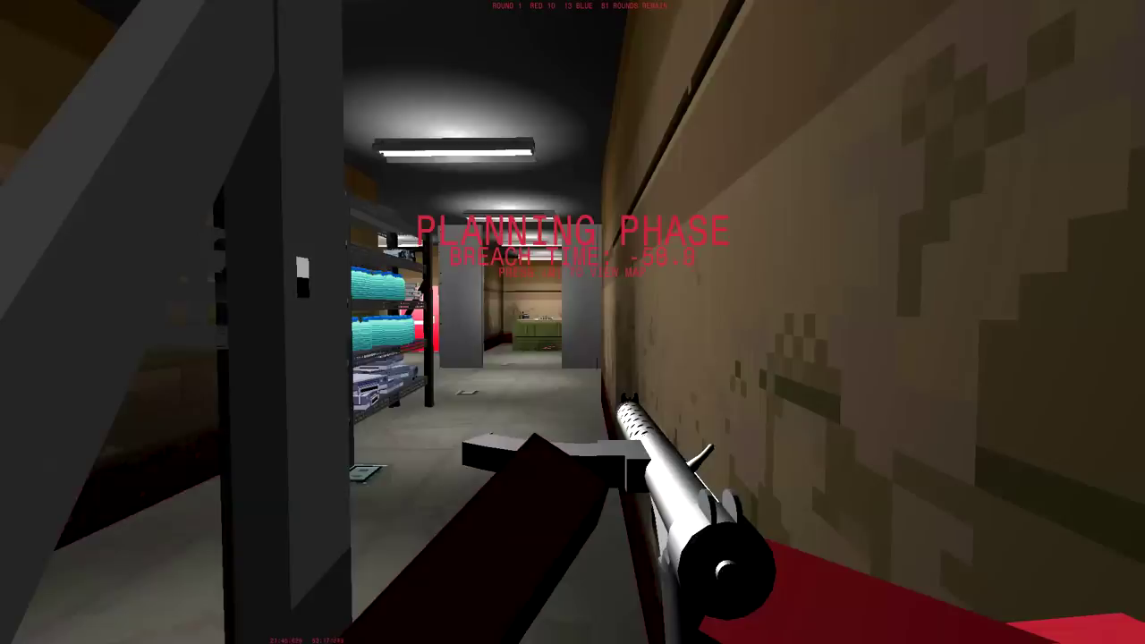
pyautogui.press('m')
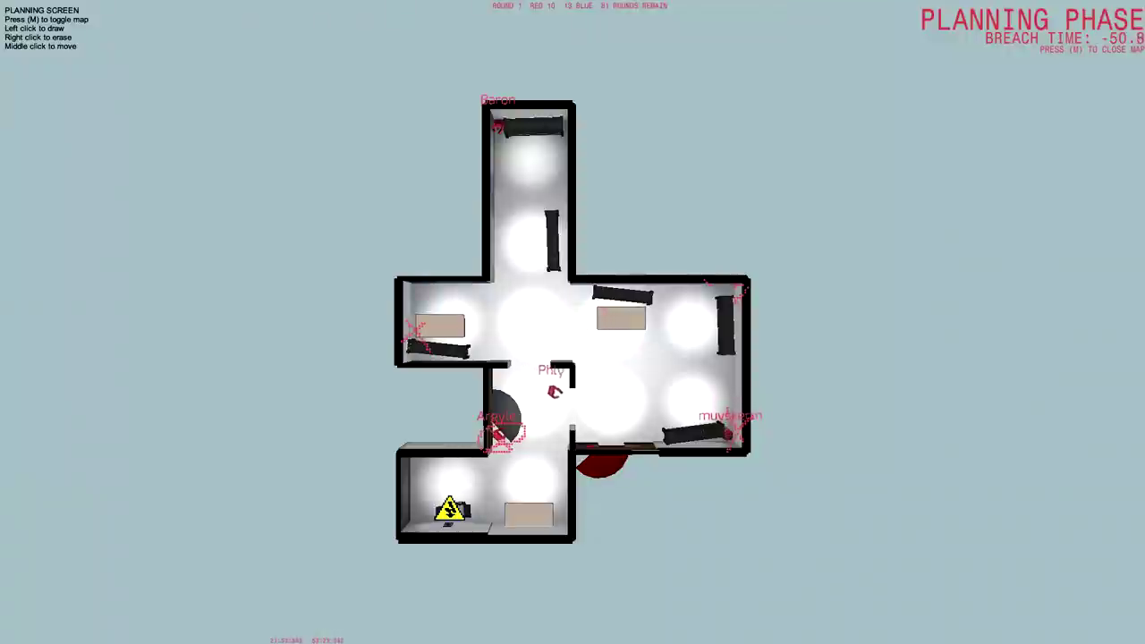
pyautogui.press('m')
pyautogui.press('w')
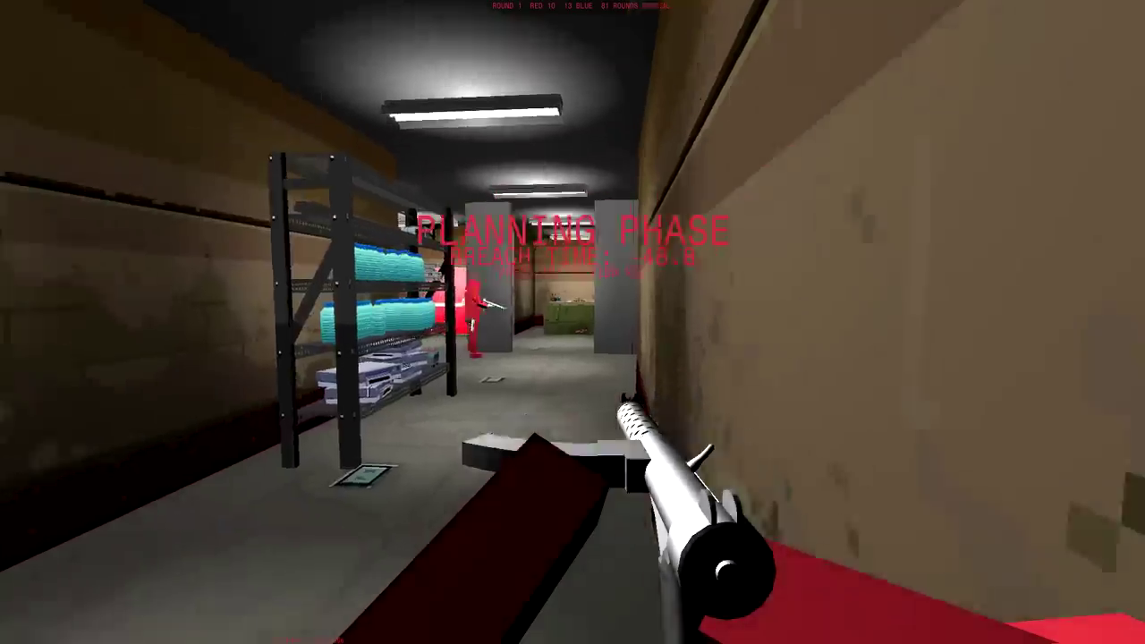
pyautogui.press('w')
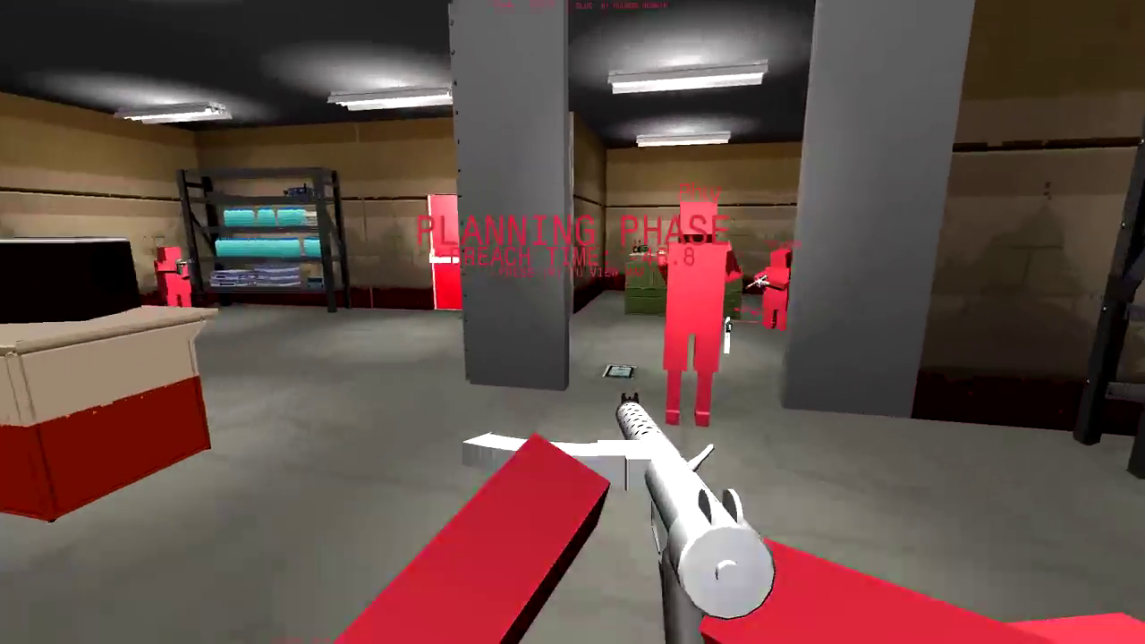
pyautogui.press('w')
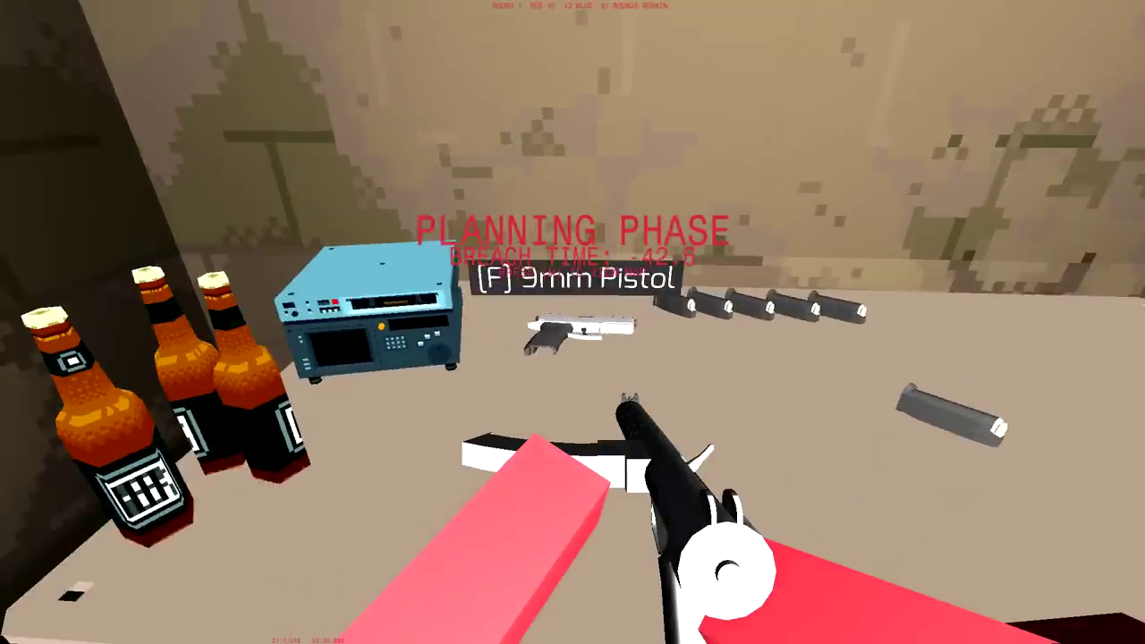
pyautogui.press('f')
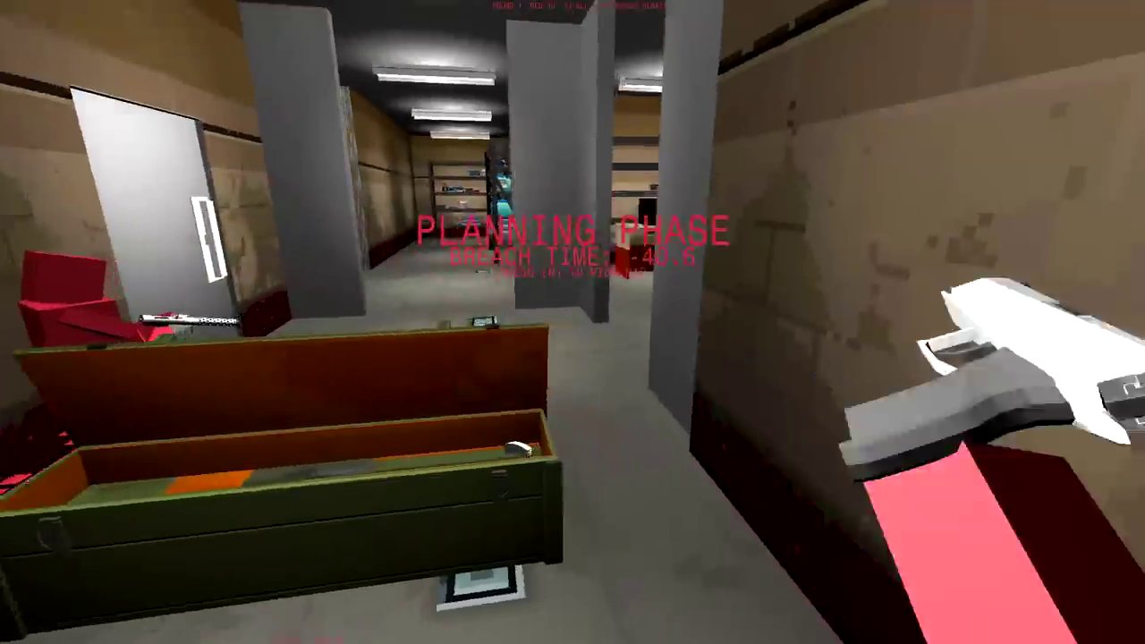
pyautogui.press('w')
pyautogui.press('w')
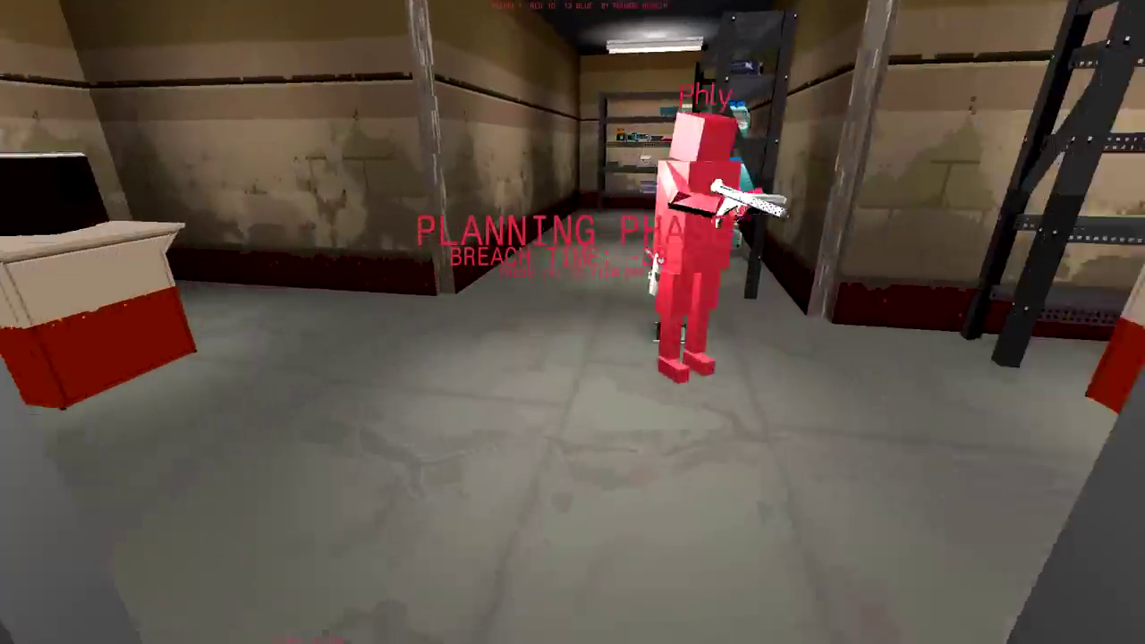
pyautogui.press('2')
pyautogui.press('w')
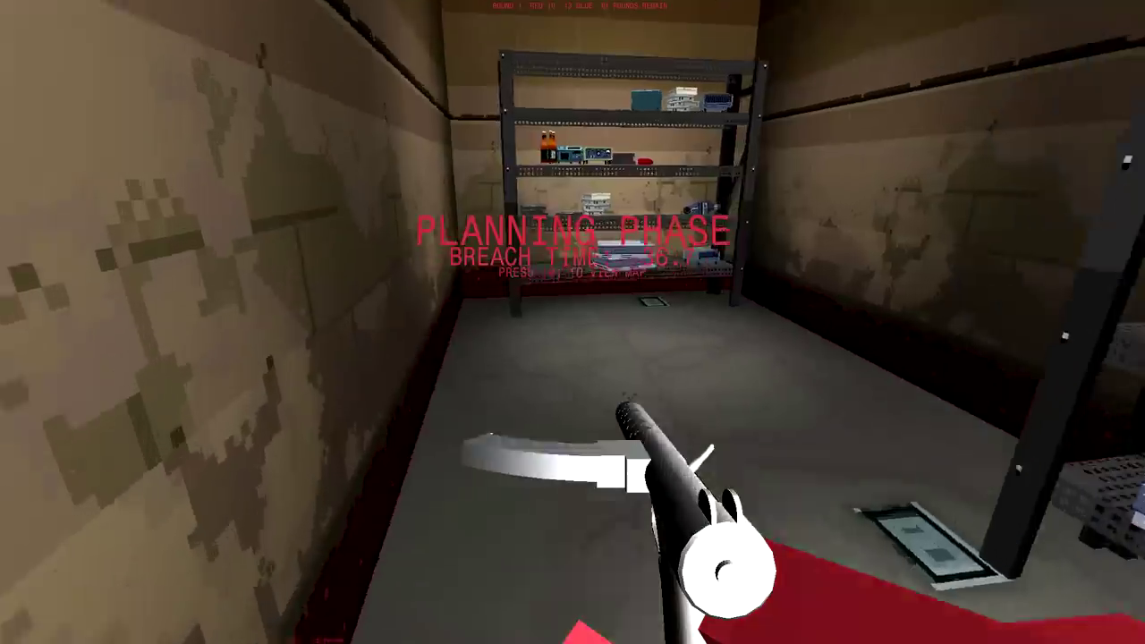
pyautogui.press('w')
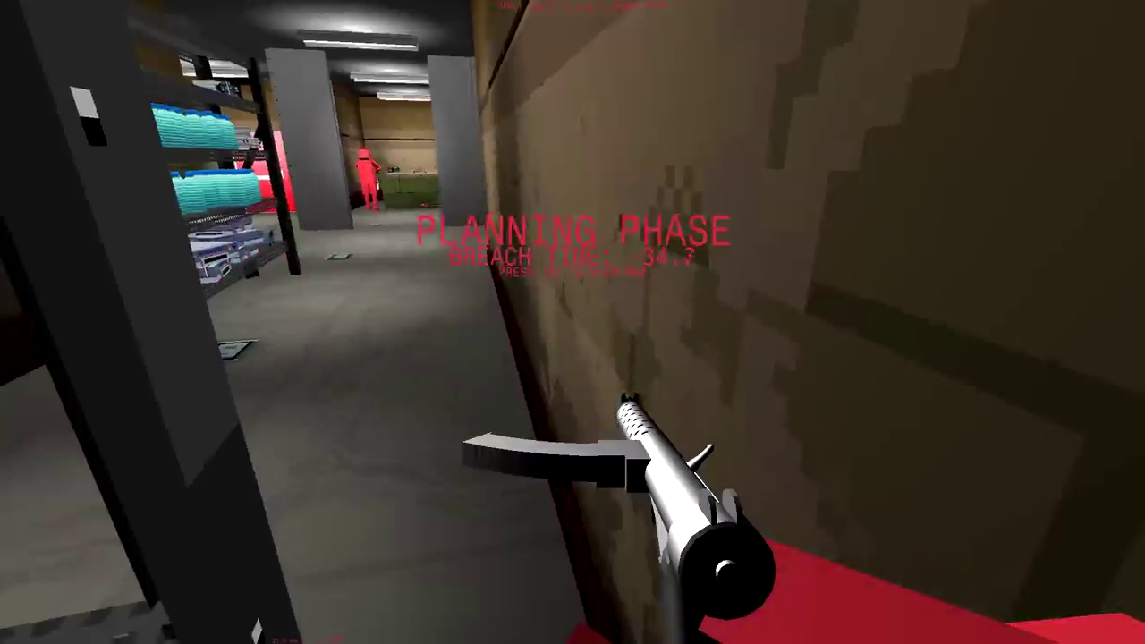
pyautogui.press('m')
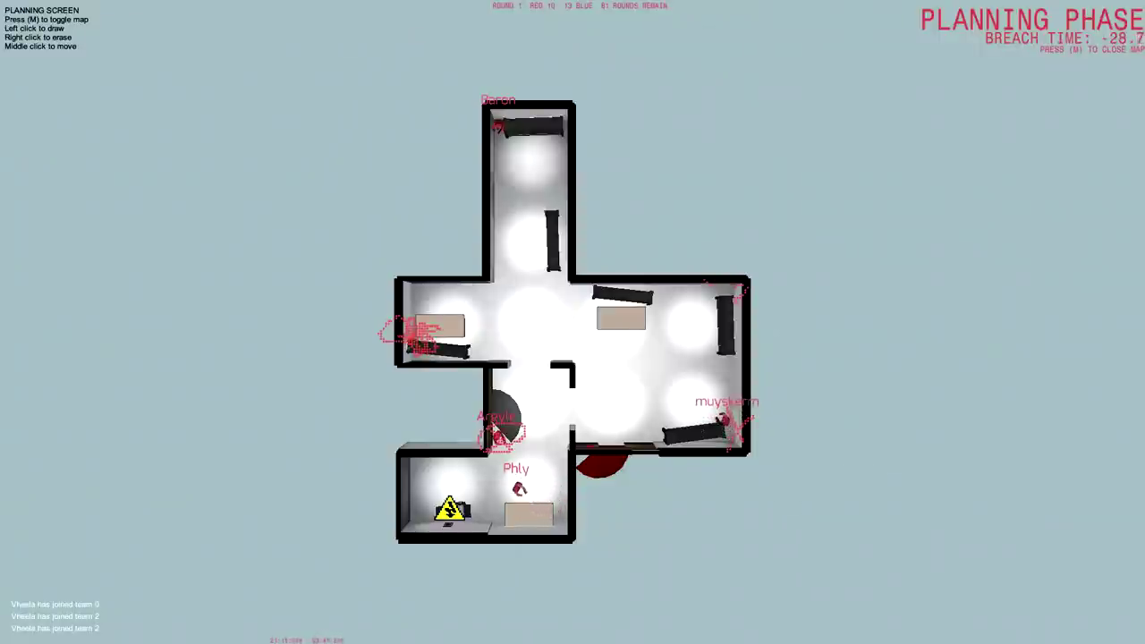
pyautogui.press('m')
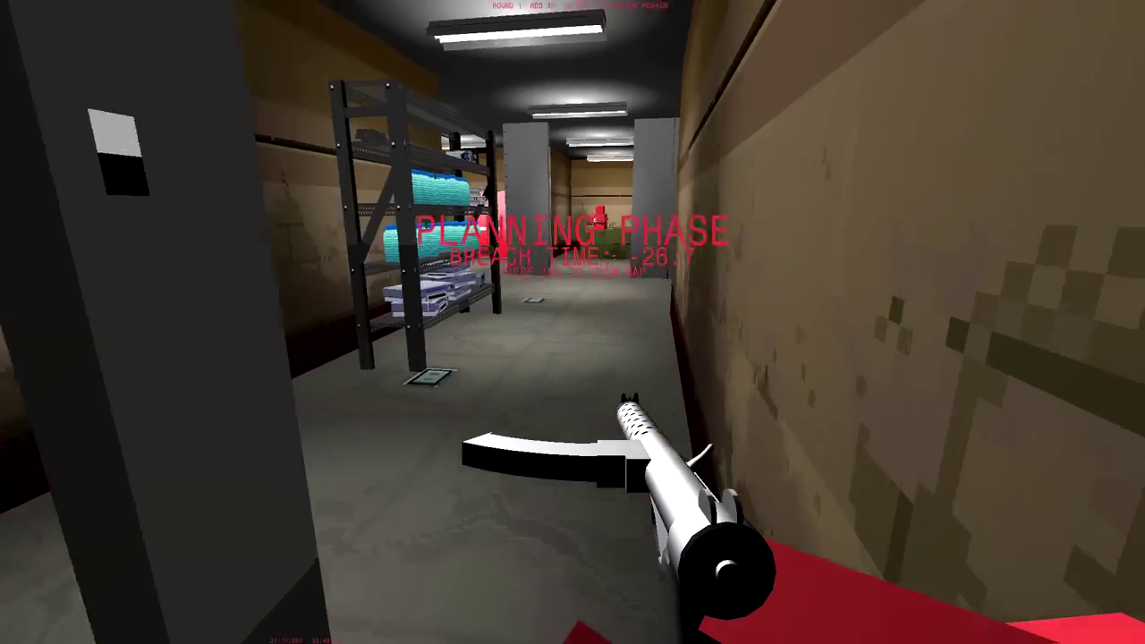
pyautogui.press('w')
pyautogui.press('2')
pyautogui.press('w')
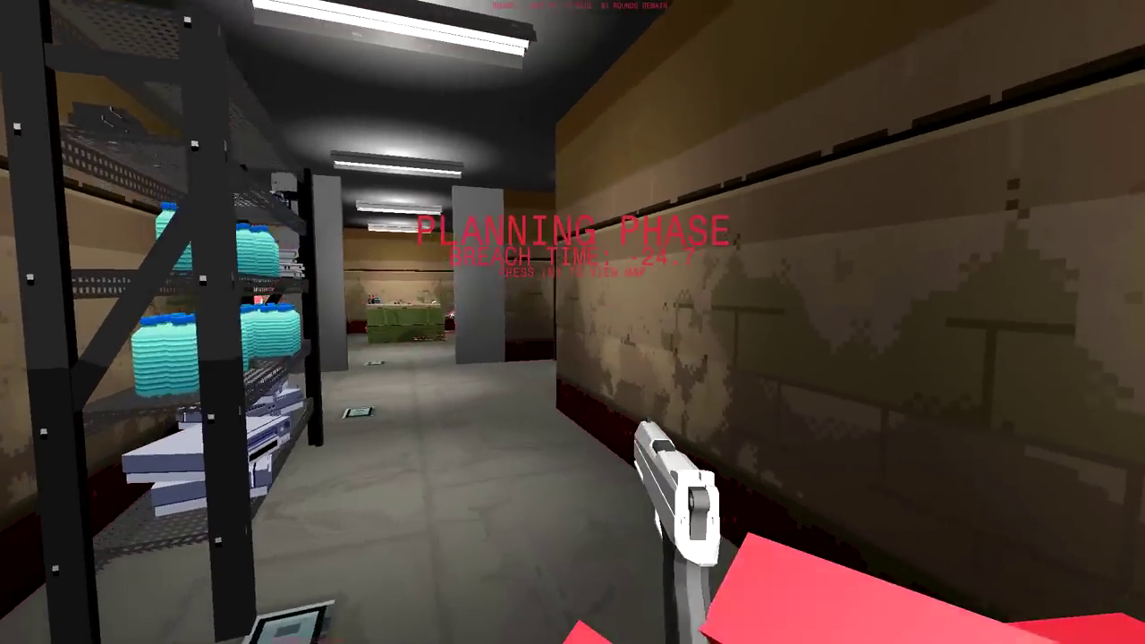
pyautogui.press('1')
pyautogui.press('w')
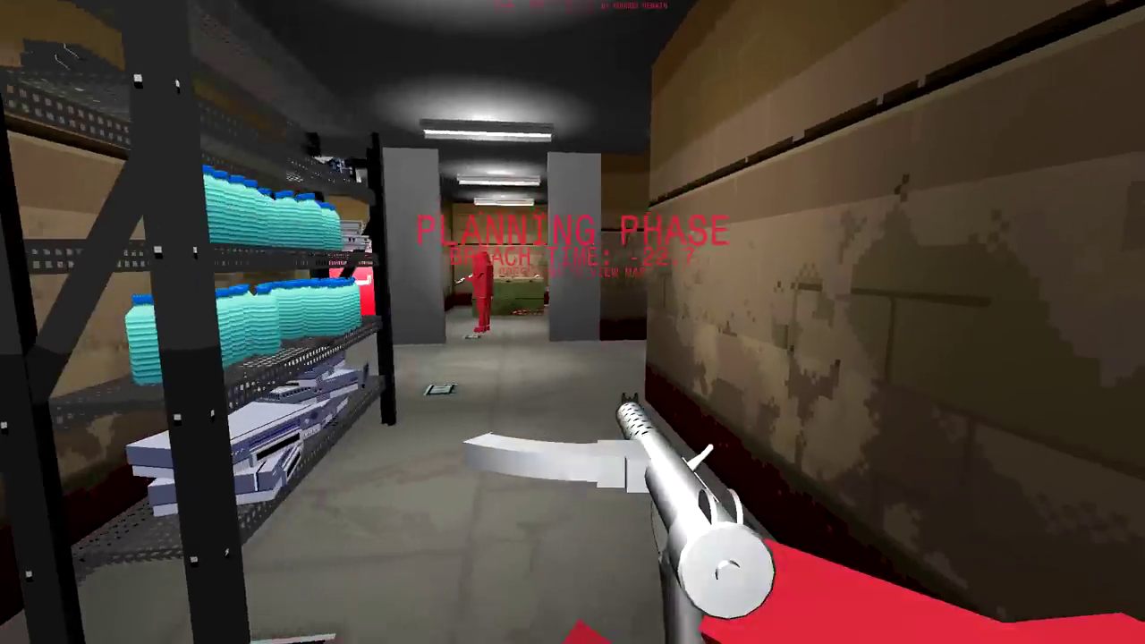
pyautogui.press('w')
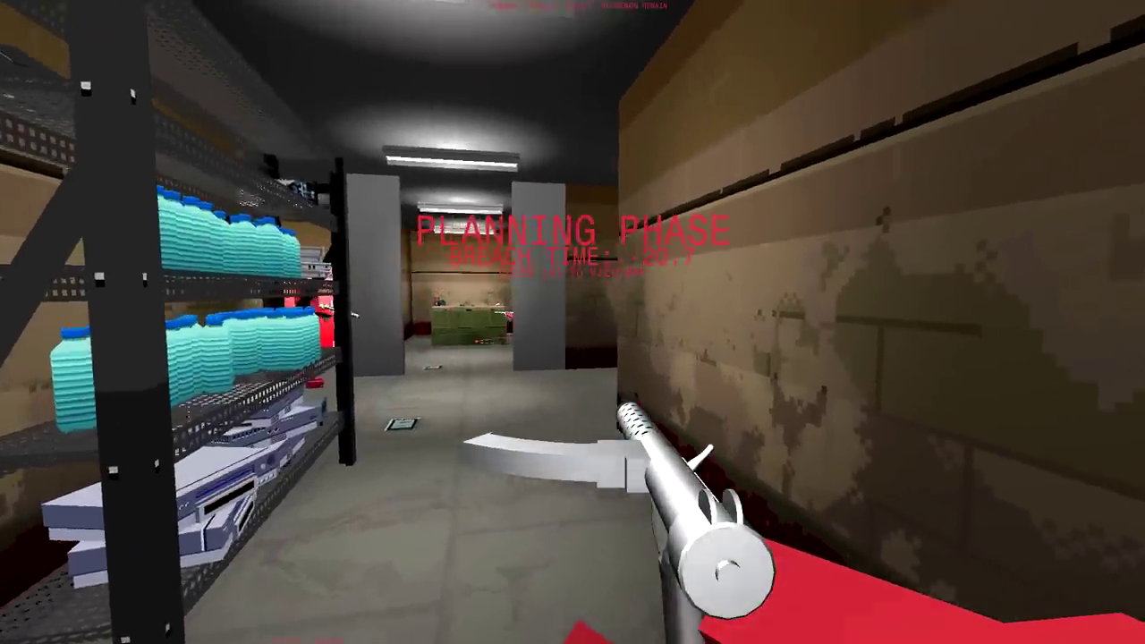
pyautogui.press('3')
pyautogui.press('1')
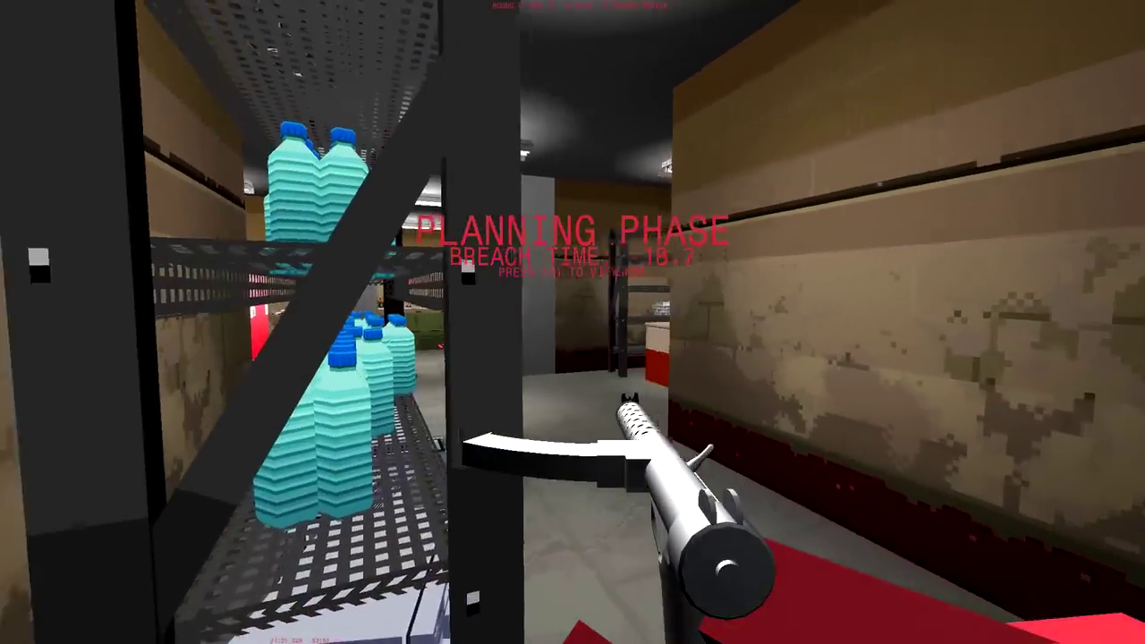
pyautogui.press('w')
pyautogui.press('w')
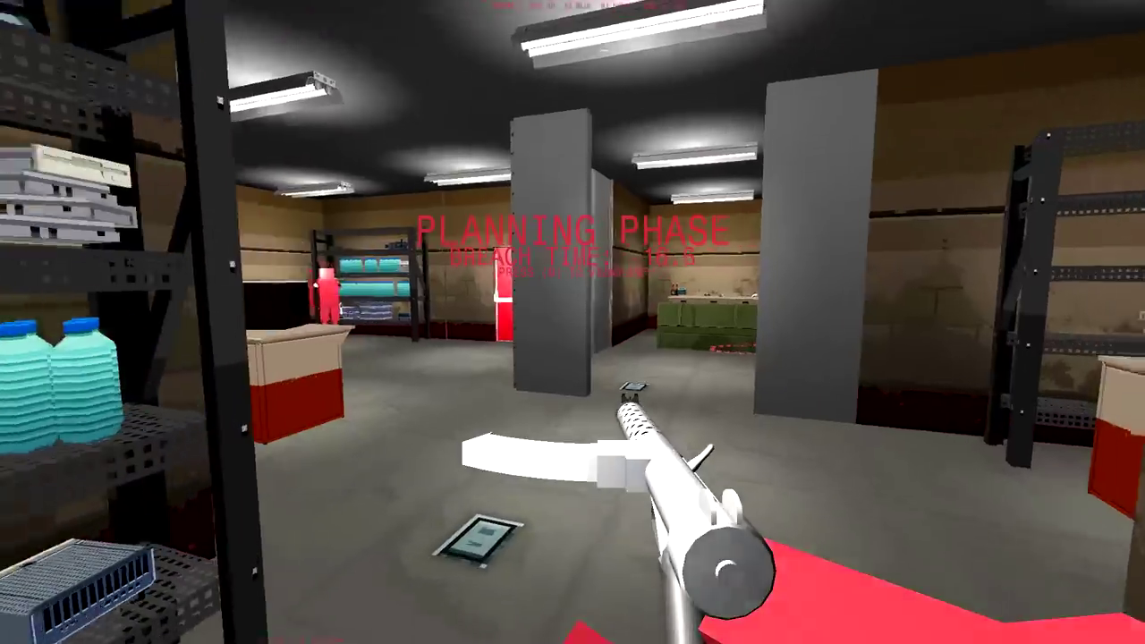
pyautogui.press('w')
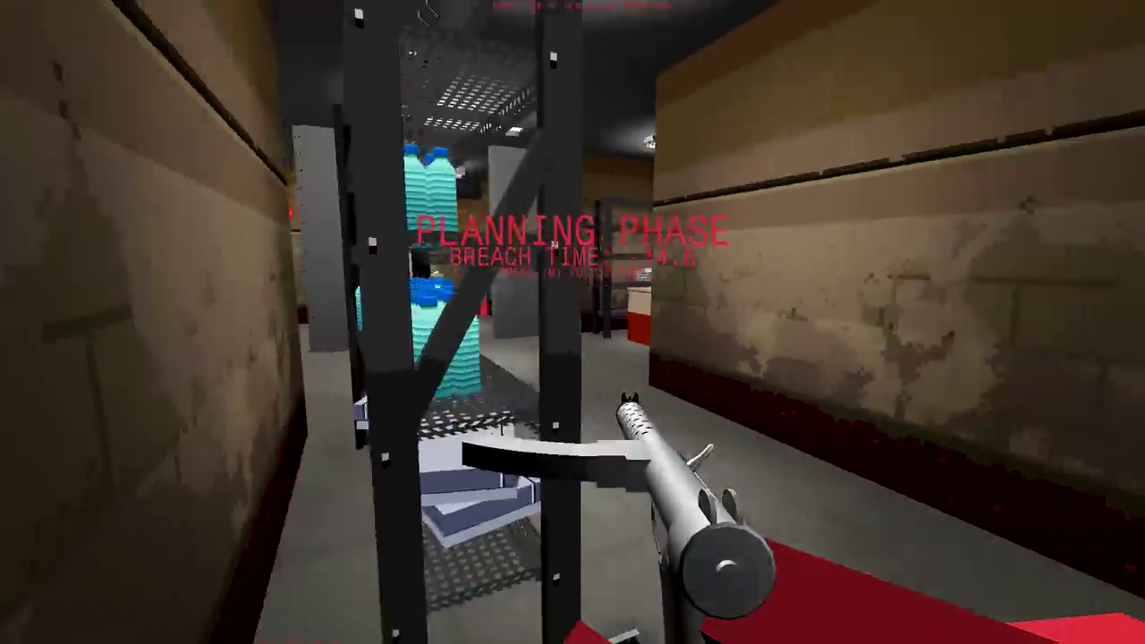
pyautogui.press('w')
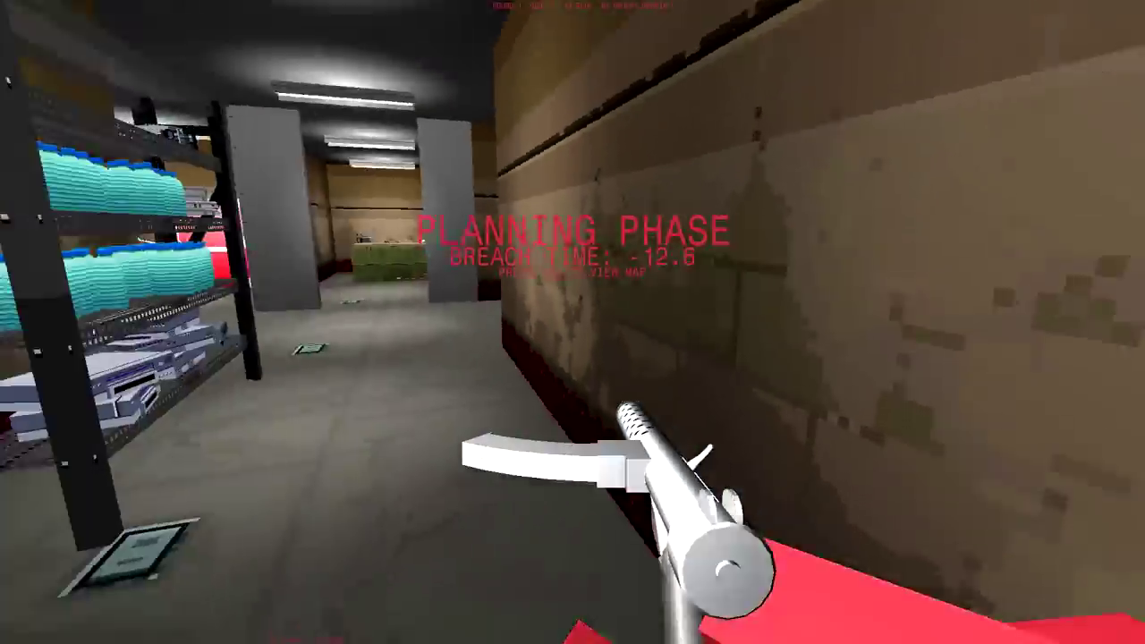
pyautogui.press('w')
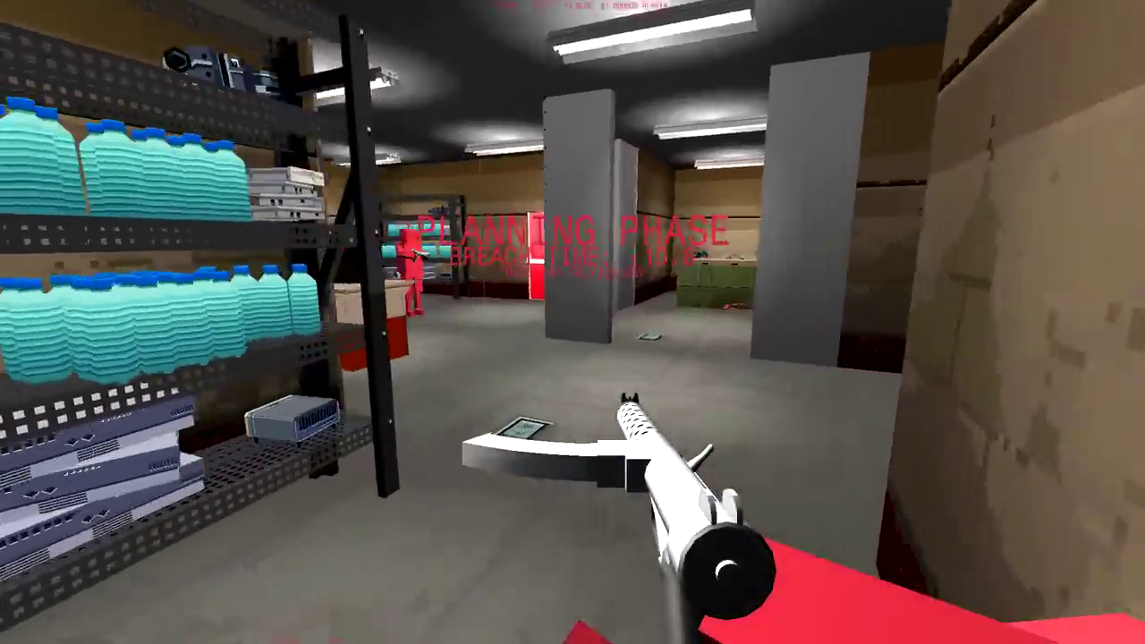
pyautogui.press('w')
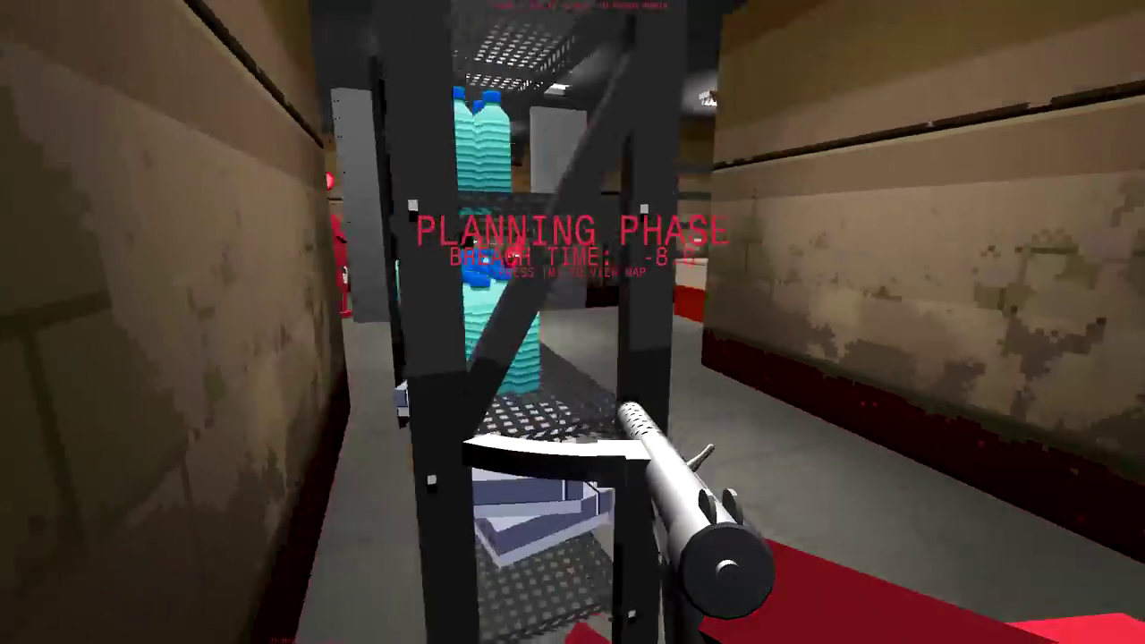
pyautogui.press('w')
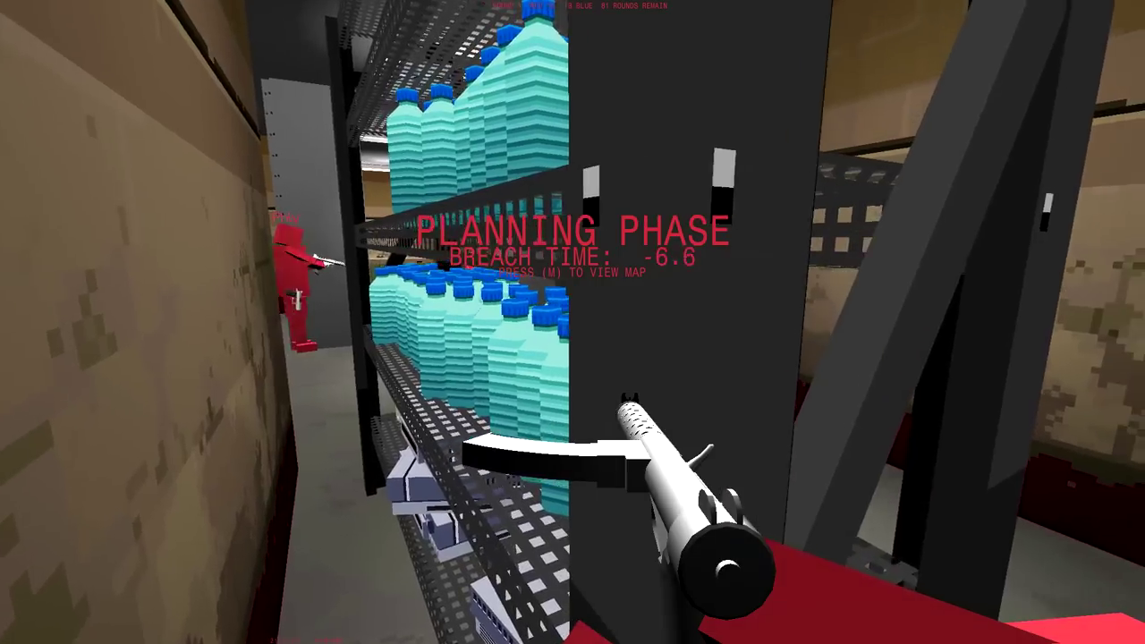
pyautogui.press('w')
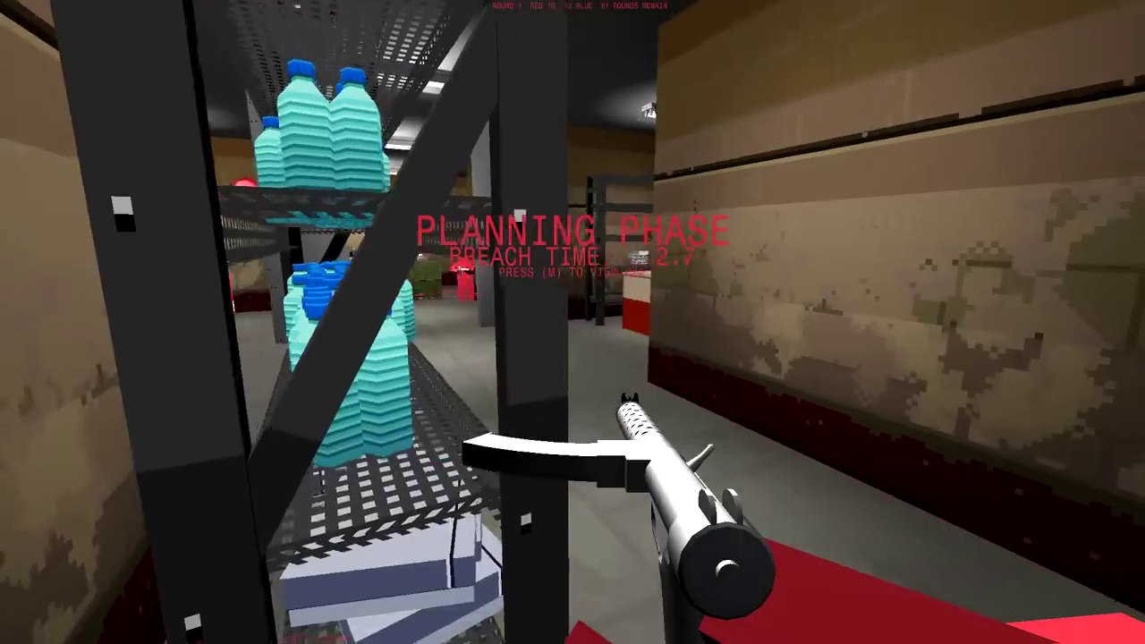
pyautogui.press('w')
pyautogui.press('w')
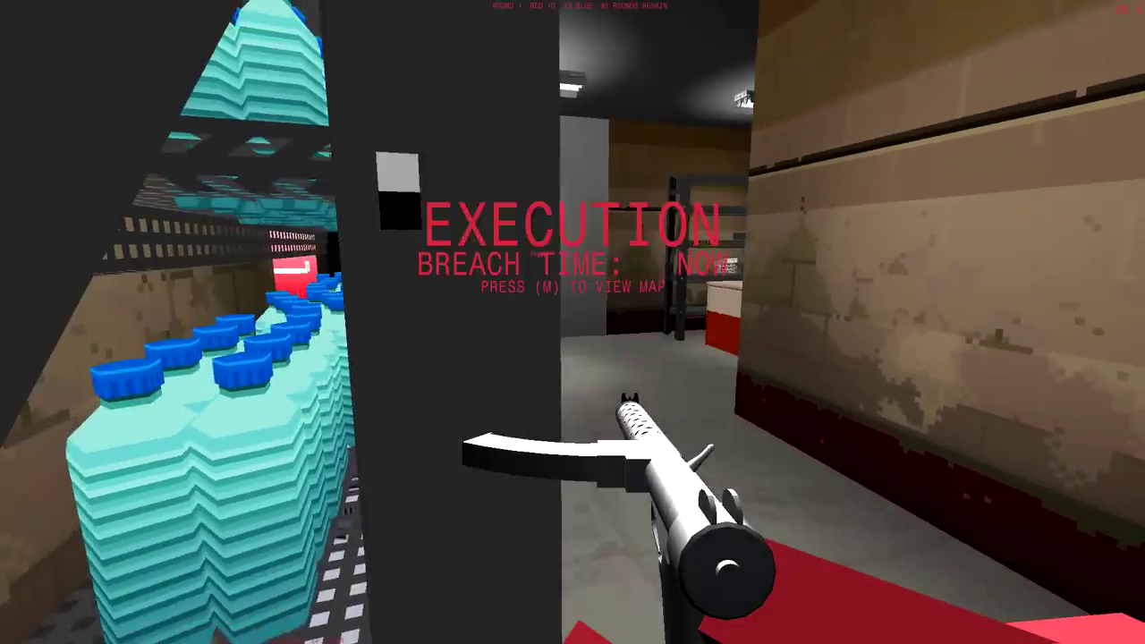
pyautogui.press('w')
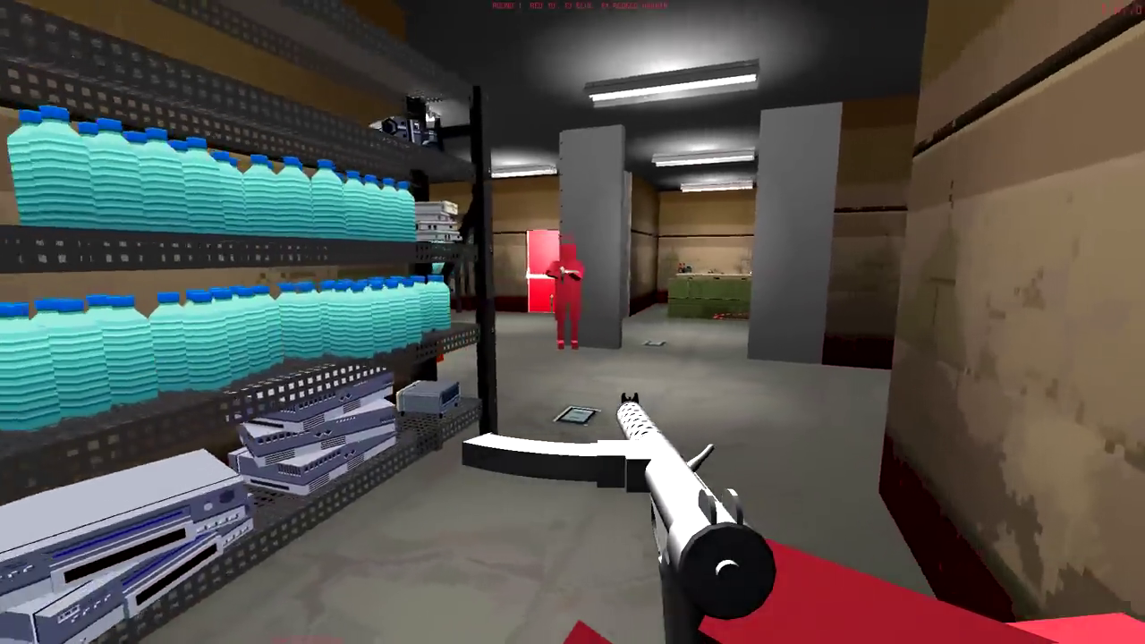
pyautogui.press('w')
pyautogui.rightClick(573, 322)
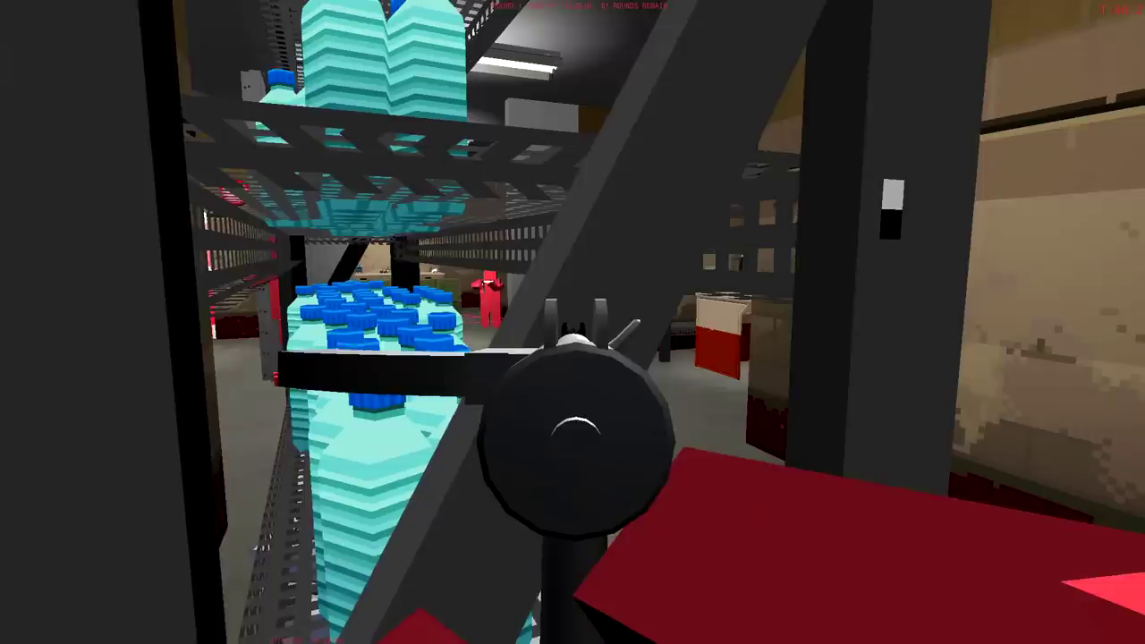
pyautogui.press('w')
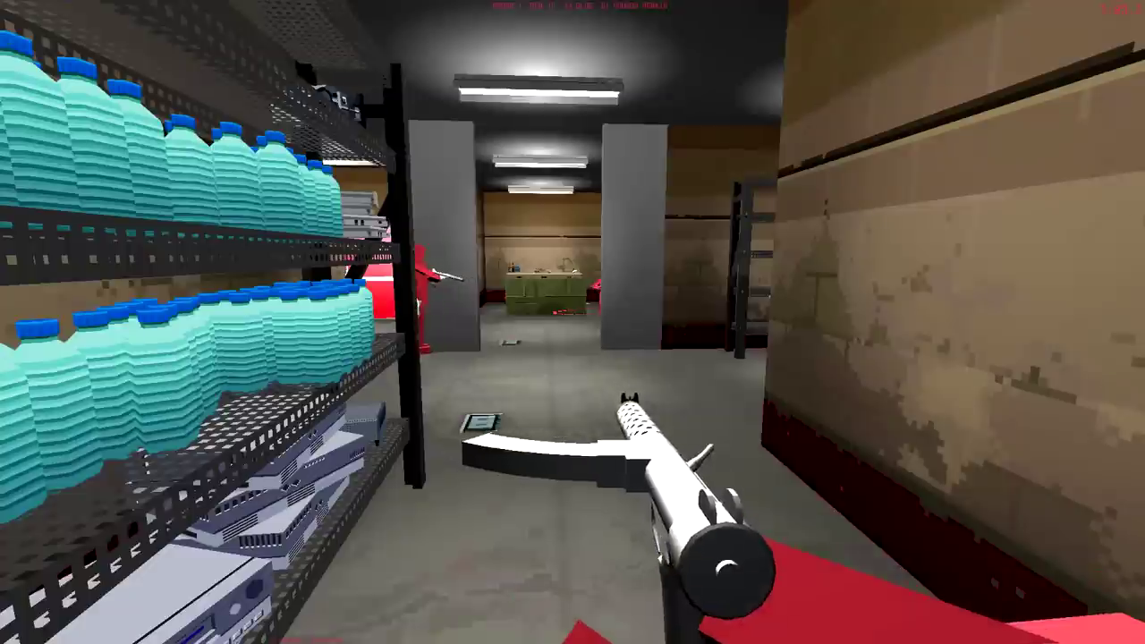
pyautogui.rightClick(573, 322)
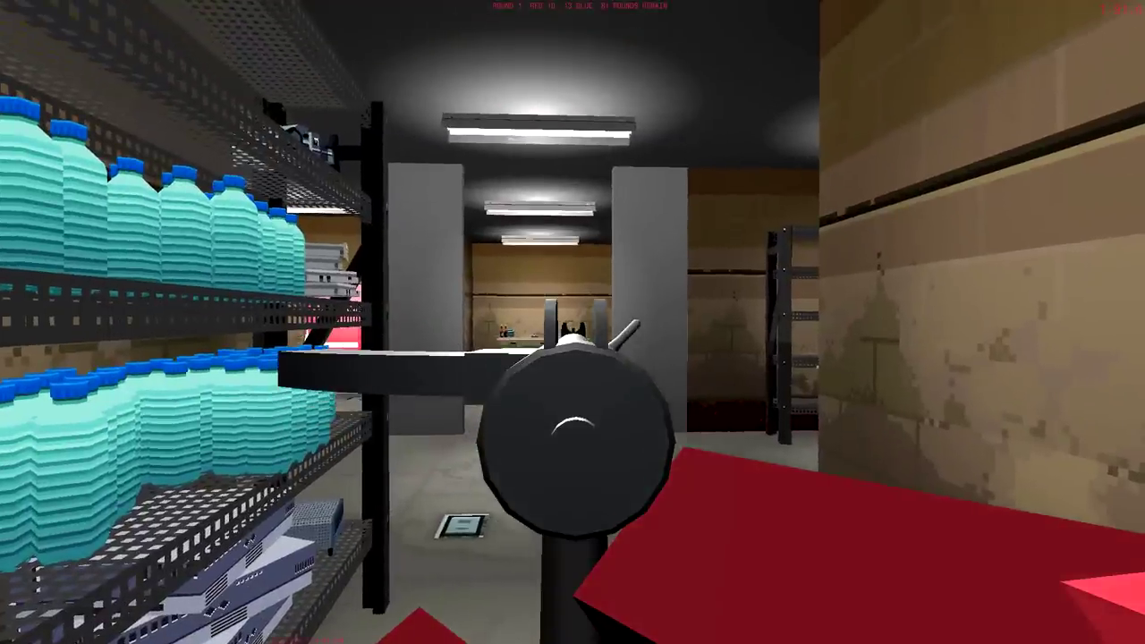
pyautogui.rightClick(572, 323)
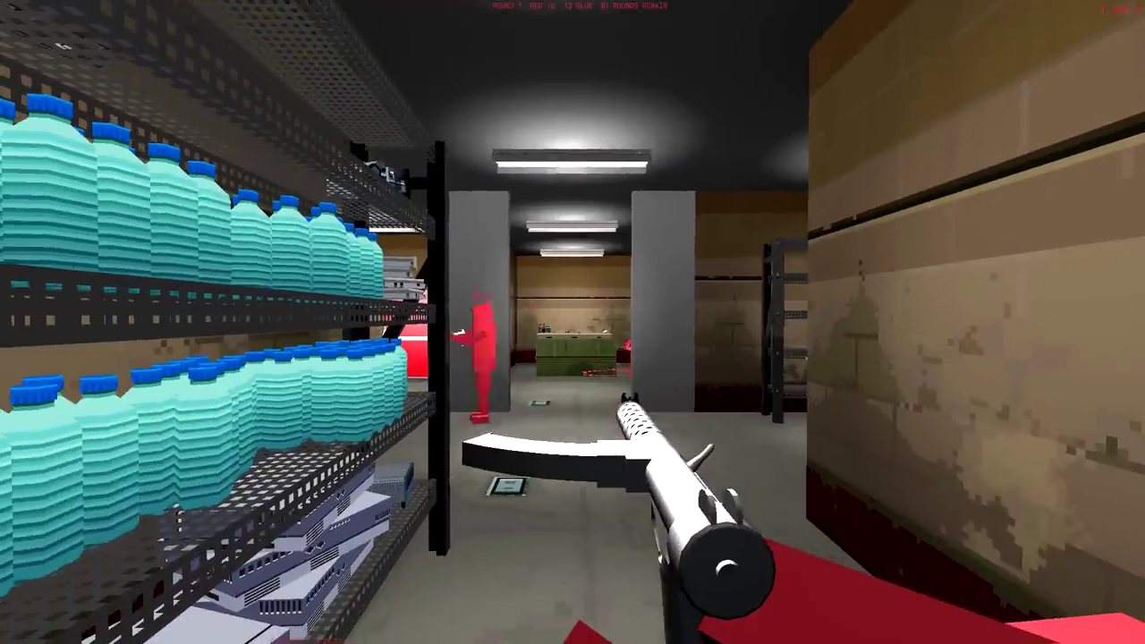
pyautogui.rightClick(573, 322)
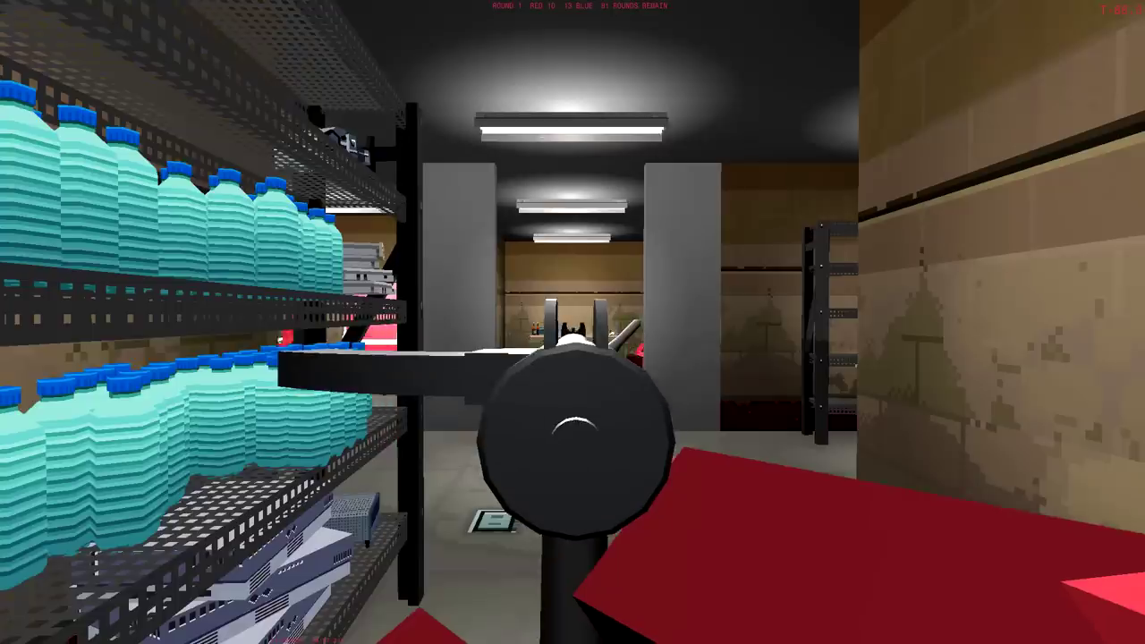
pyautogui.rightClick(572, 323)
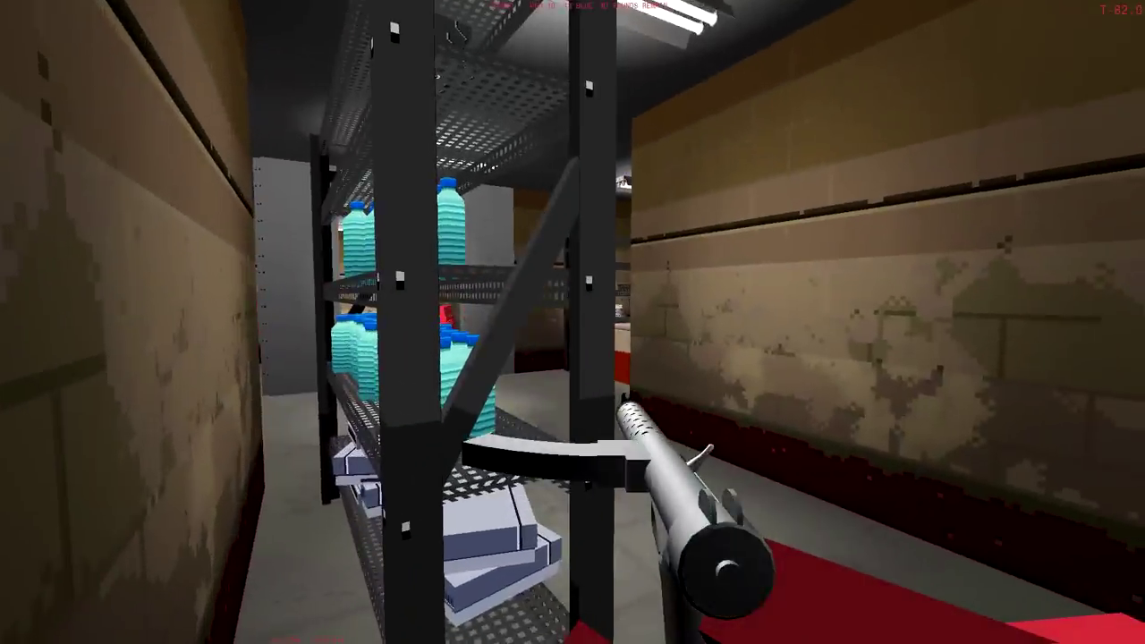
pyautogui.press('m')
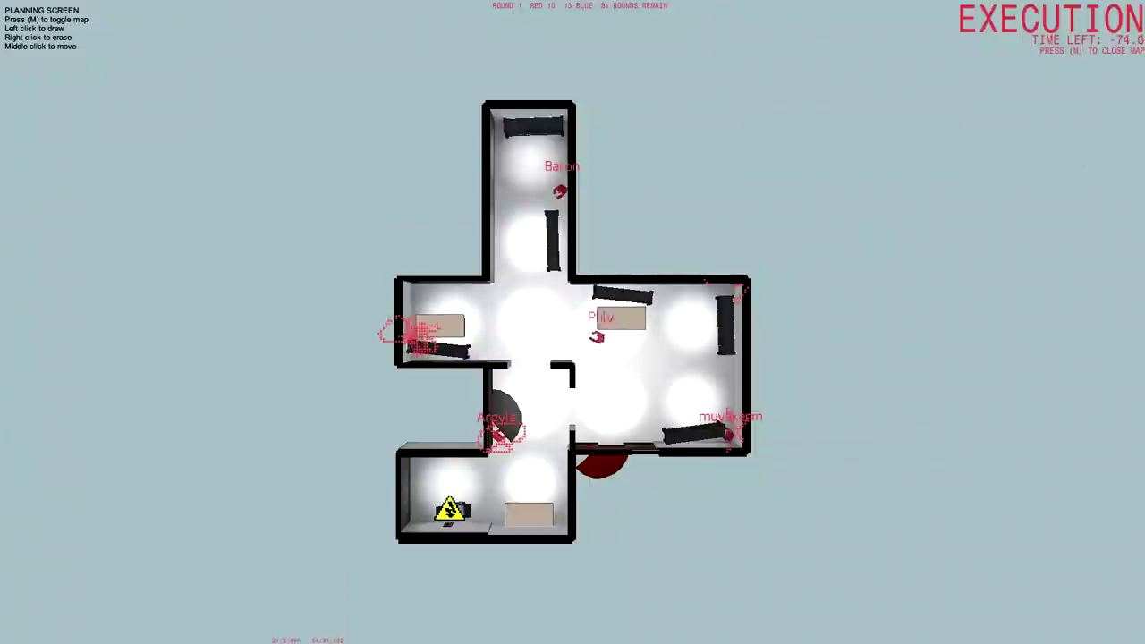
pyautogui.press('m')
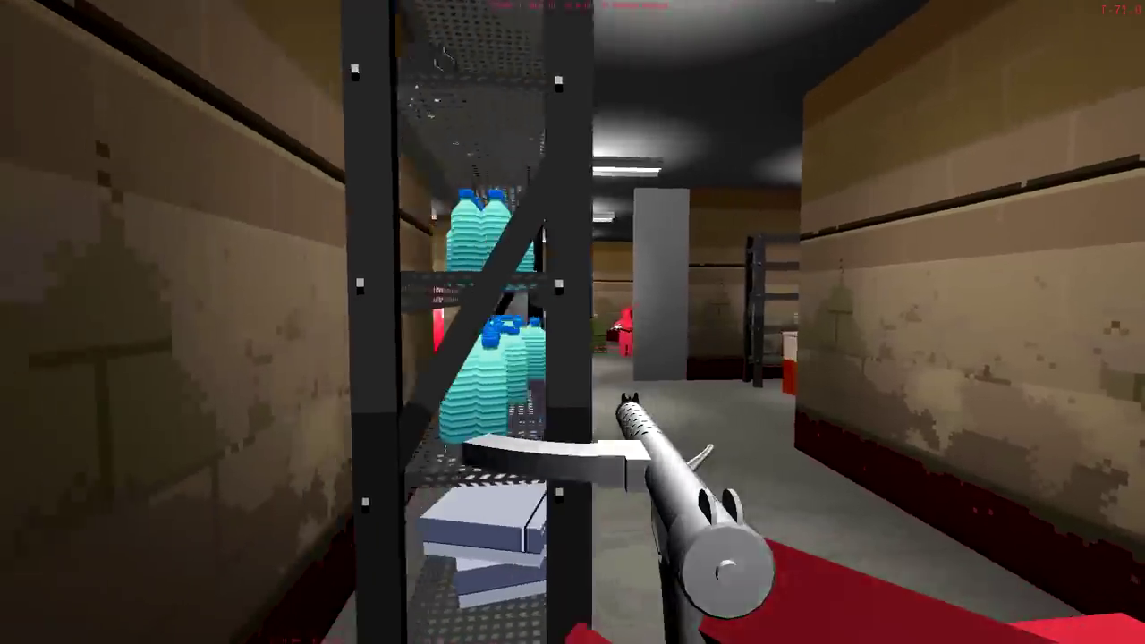
pyautogui.press('w')
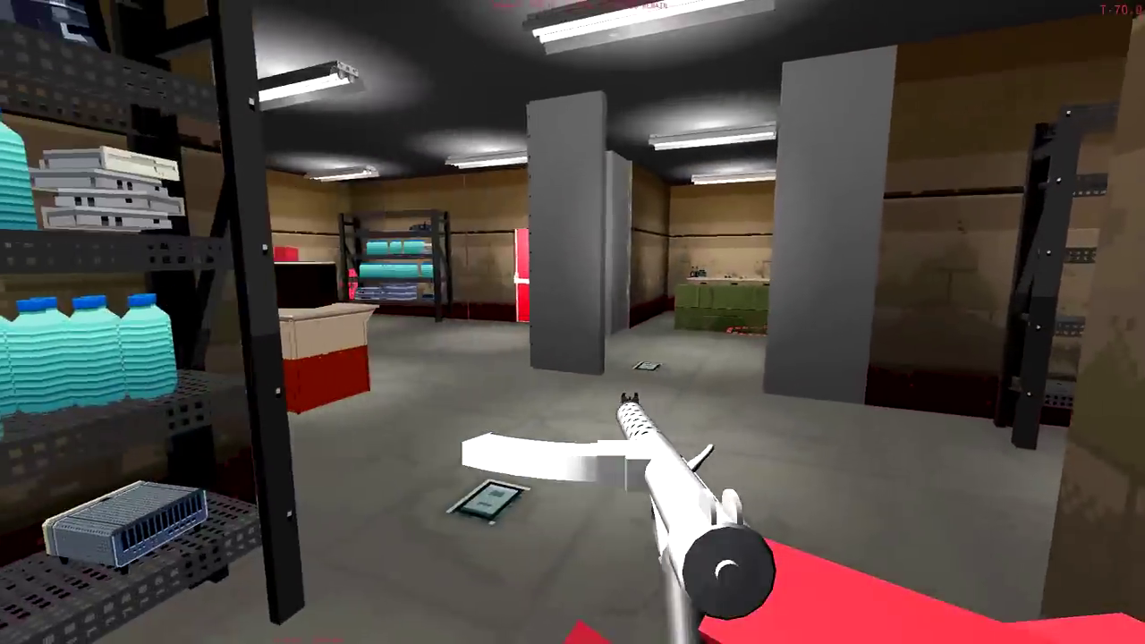
pyautogui.press('w')
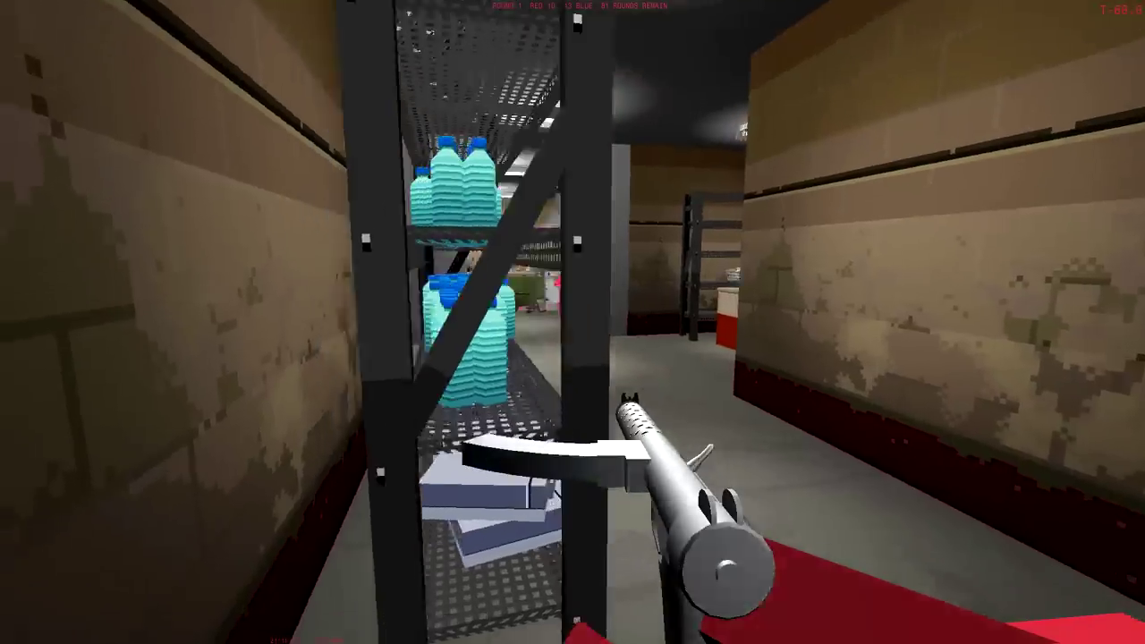
pyautogui.press('w')
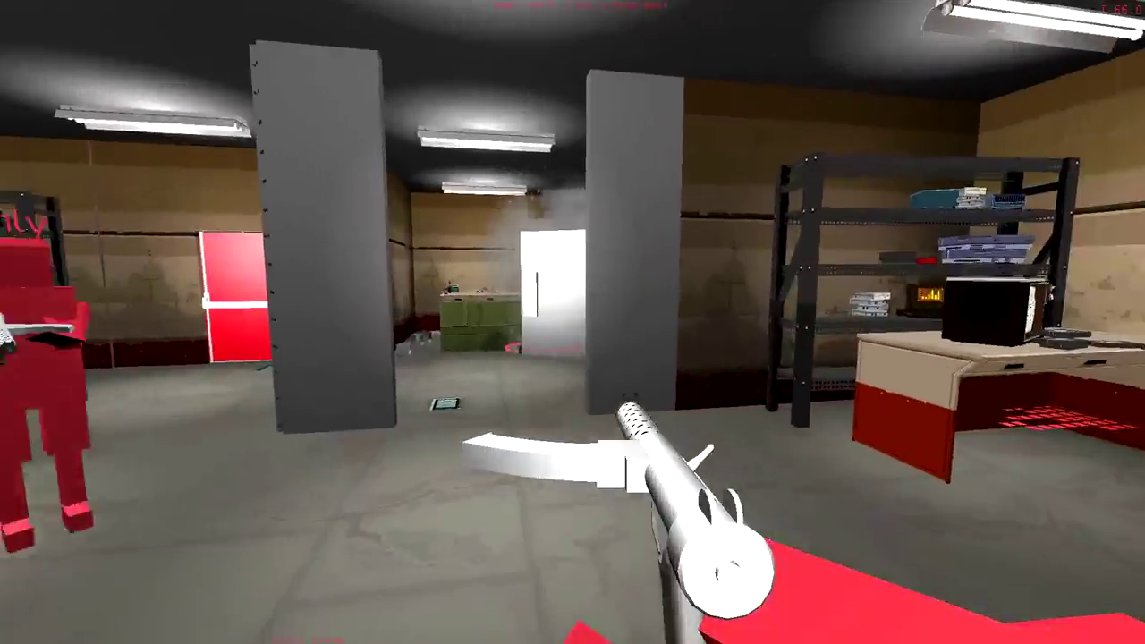
pyautogui.press('w')
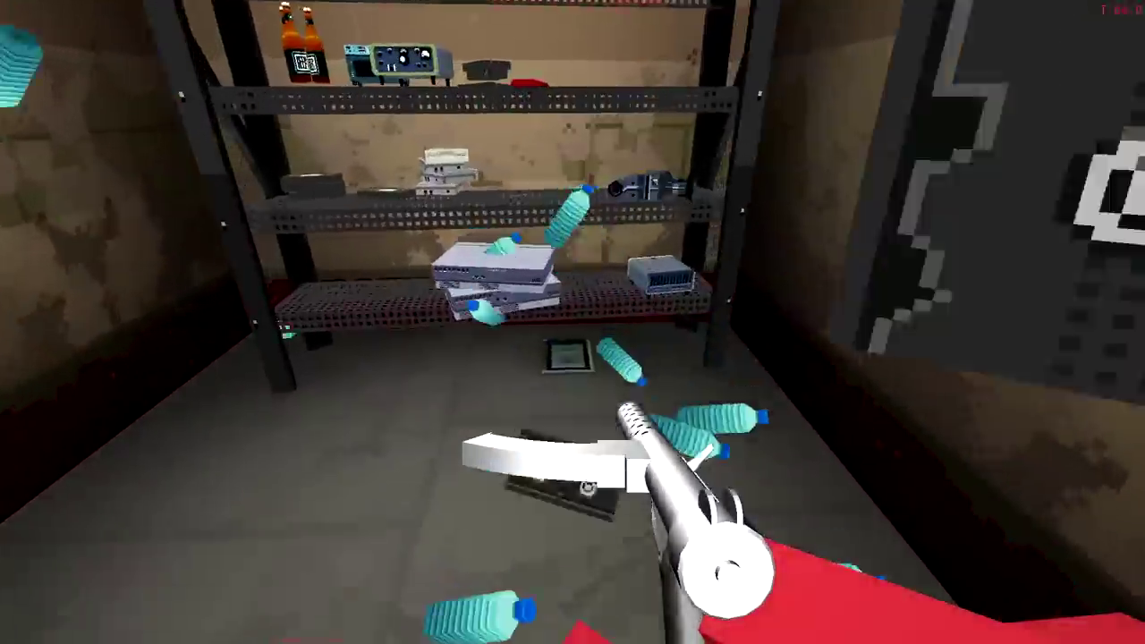
pyautogui.press('w')
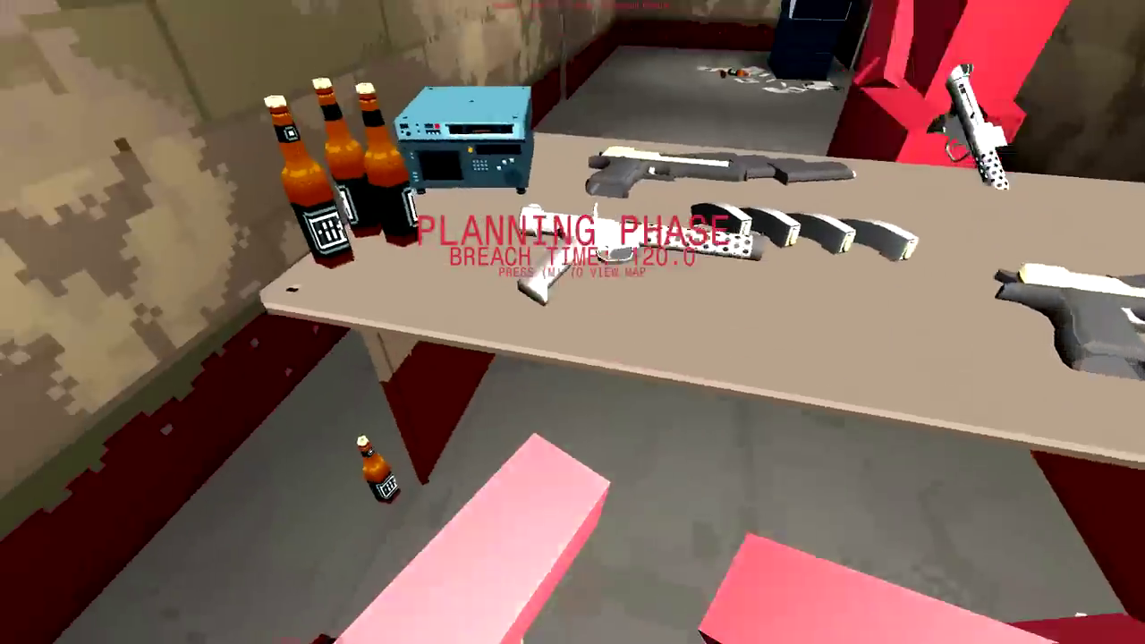
pyautogui.press('f')
pyautogui.press('f')
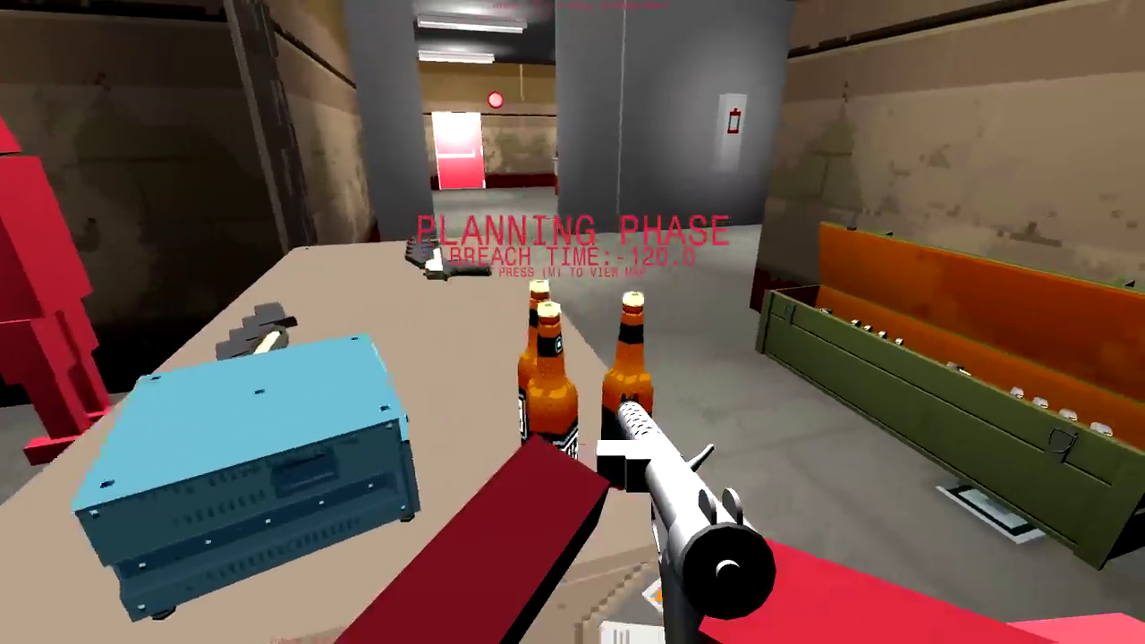
pyautogui.press('m')
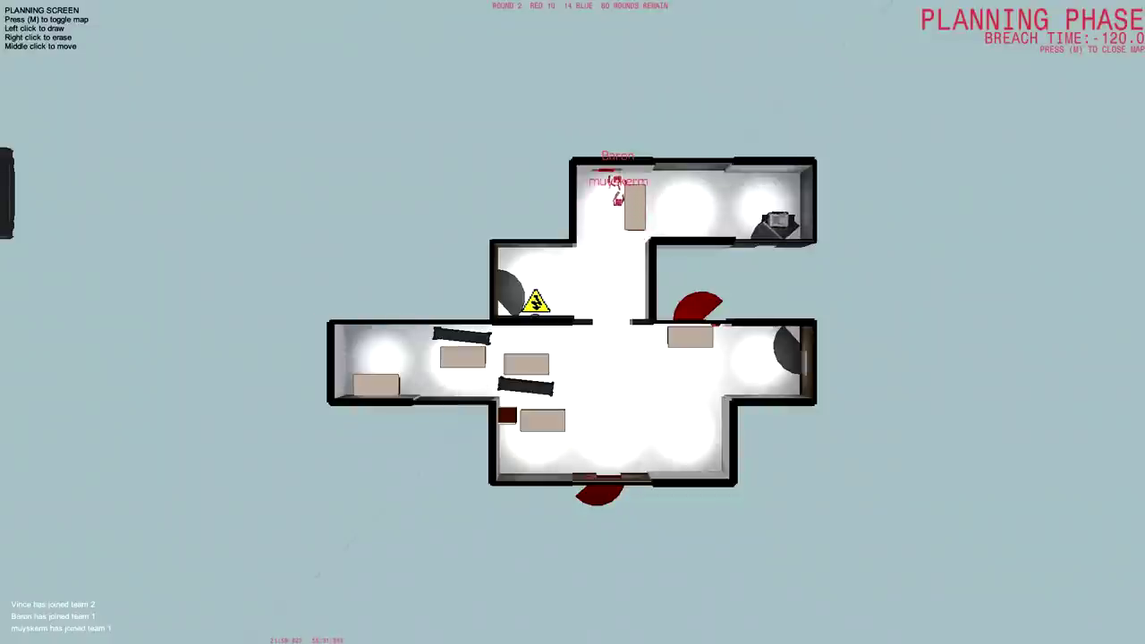
pyautogui.press('m')
pyautogui.press('m')
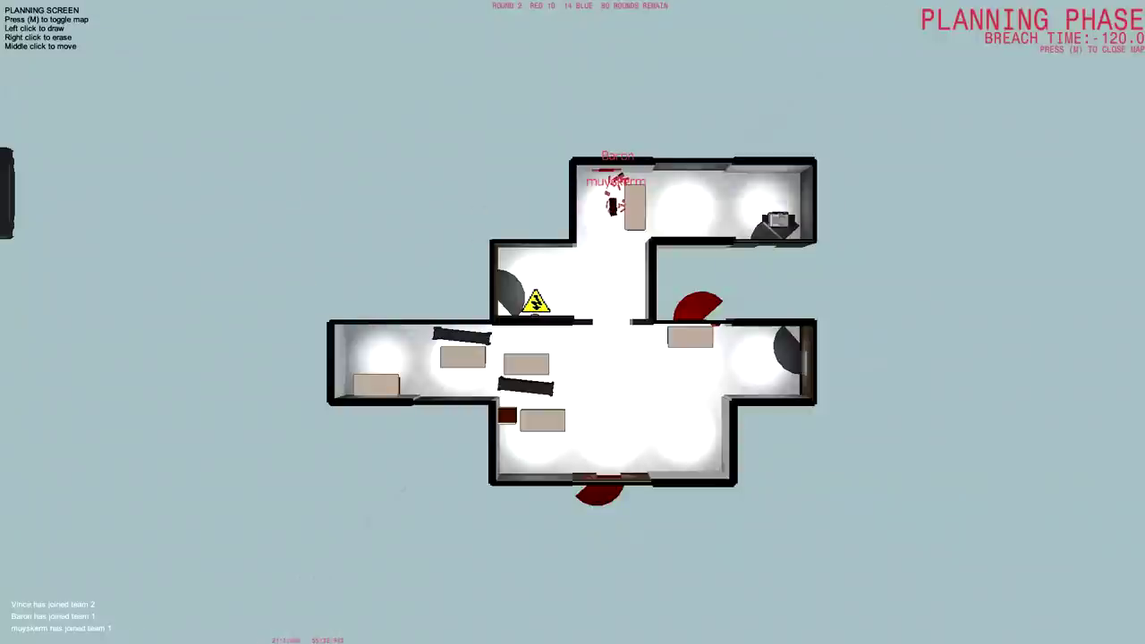